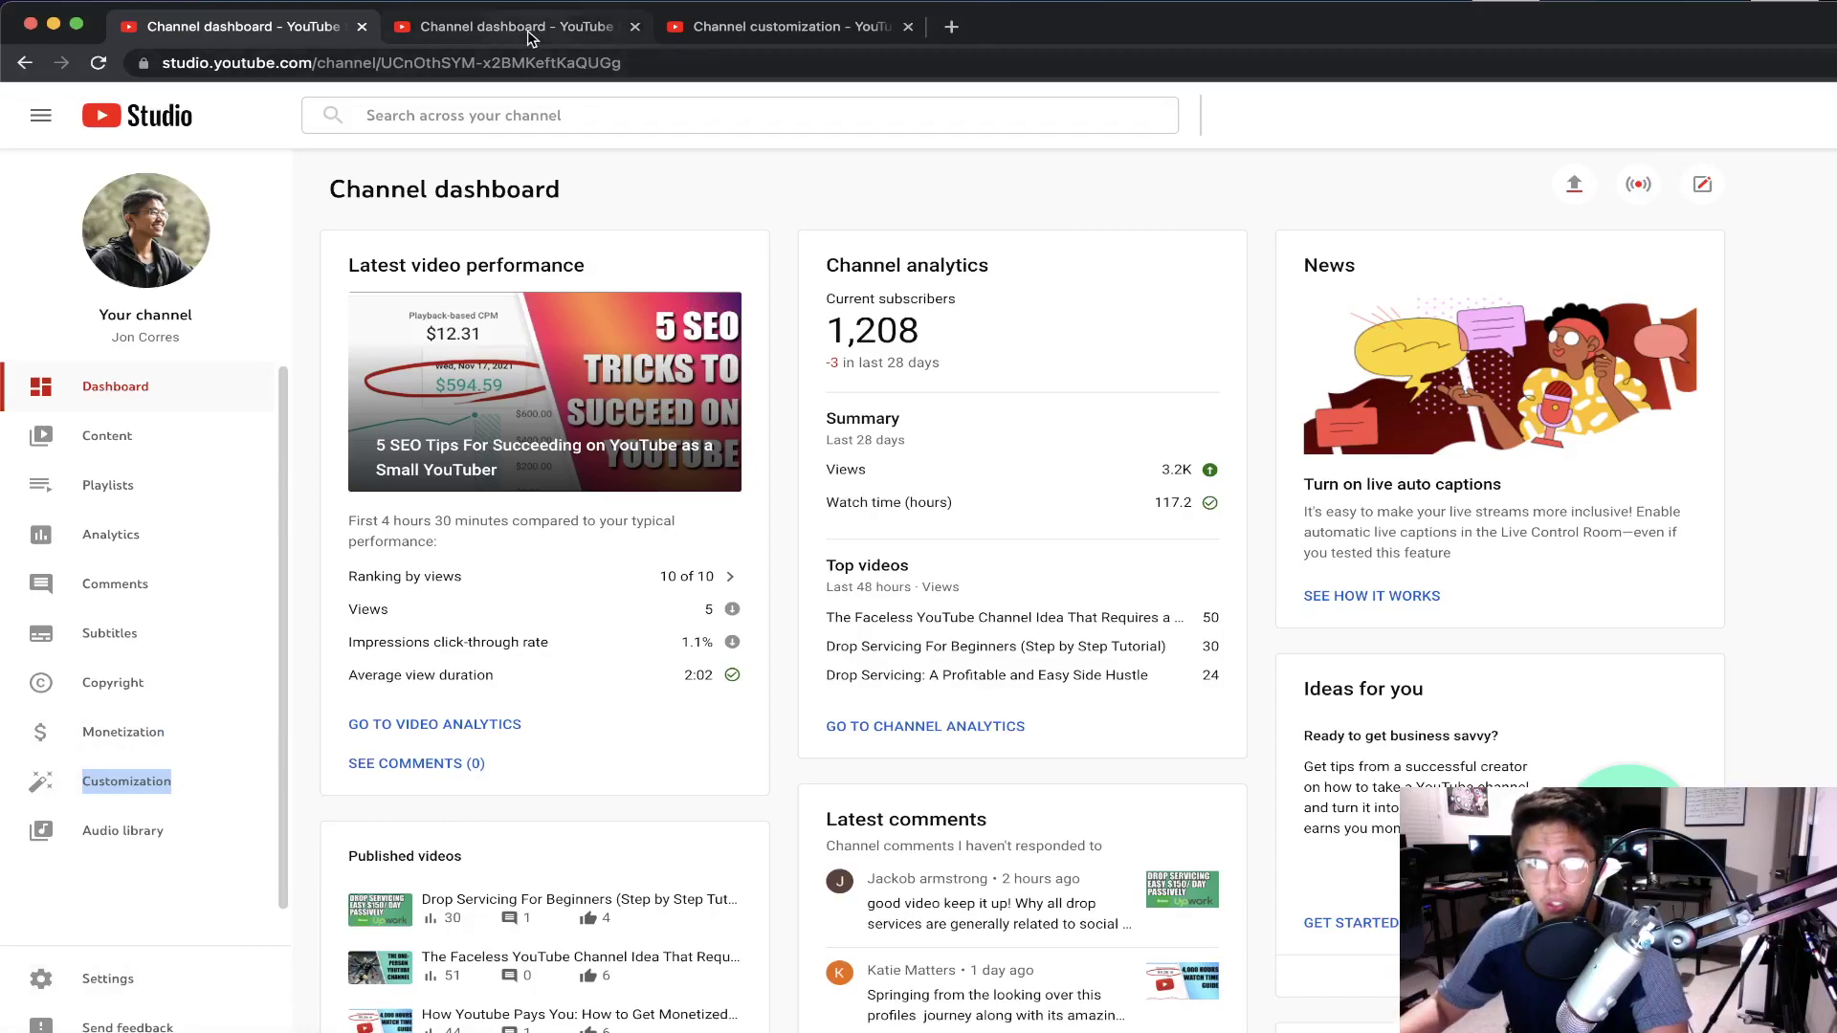
Step: Open the channel settings and choose USD — US Dollar as the default currency
{"action": "left_click", "coordinate": [129, 982]}
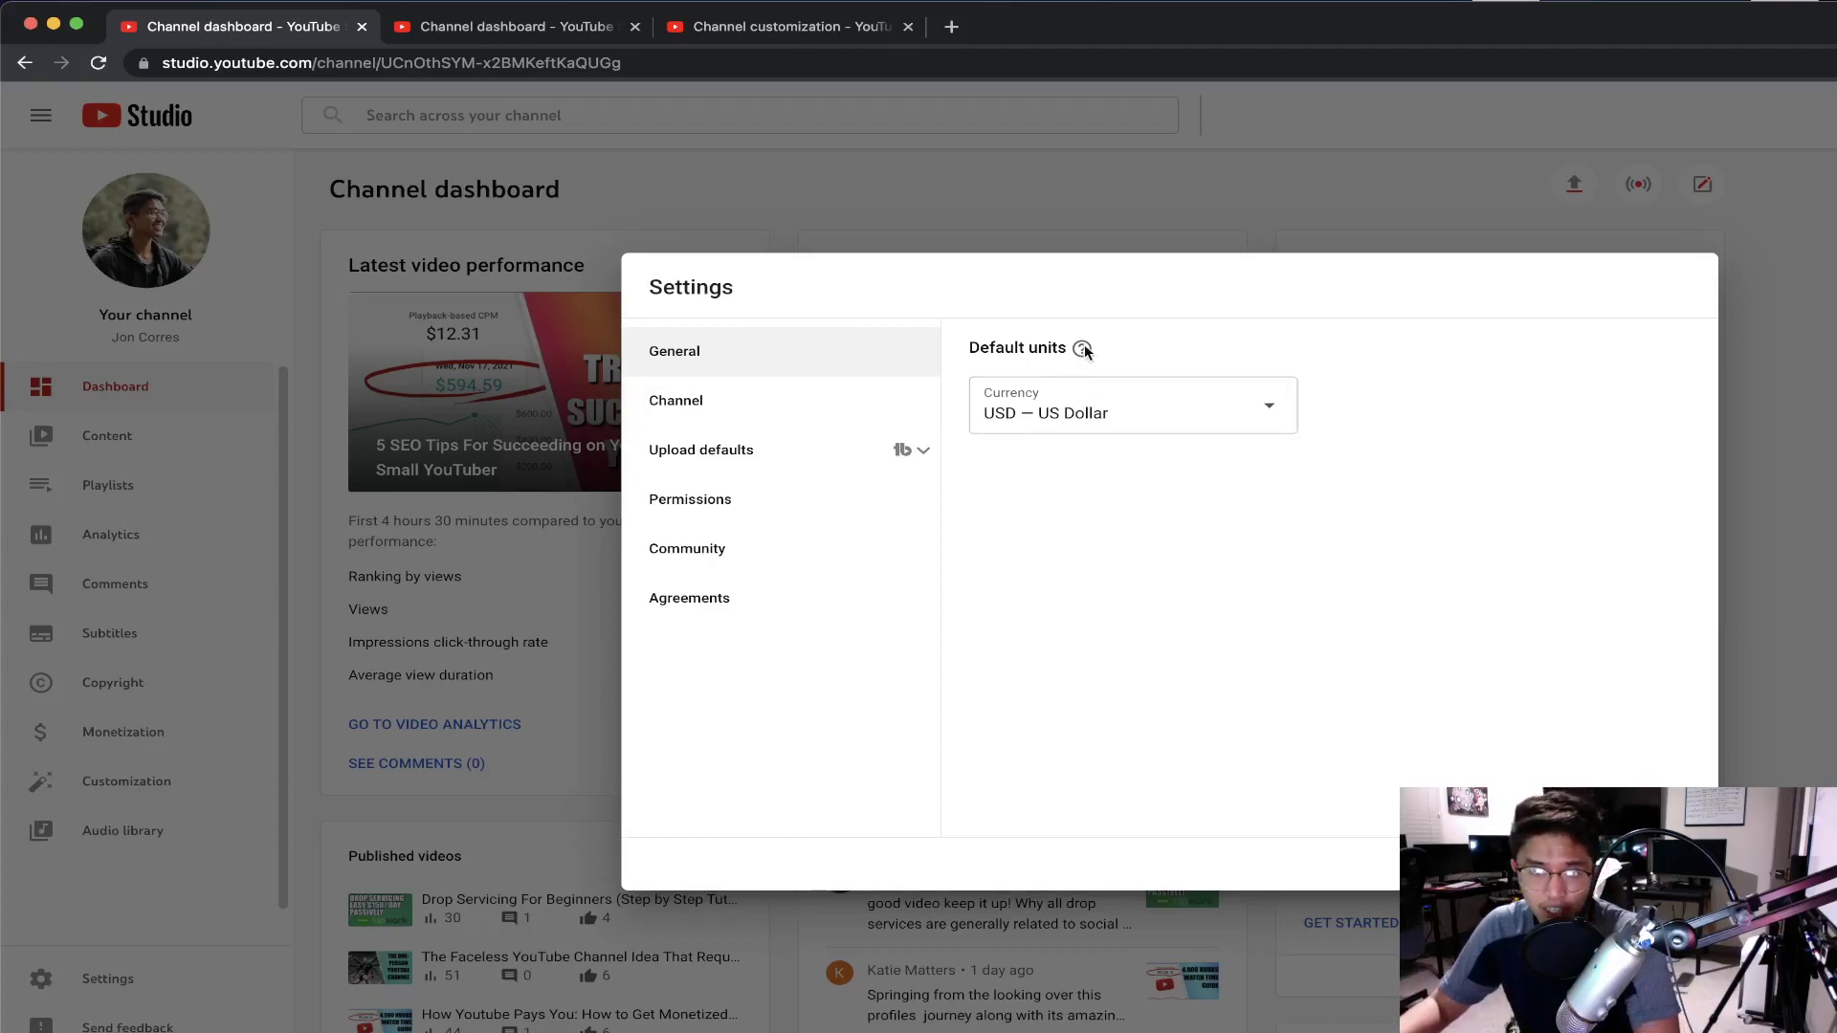
{"action": "mouse_move", "coordinate": [1081, 352]}
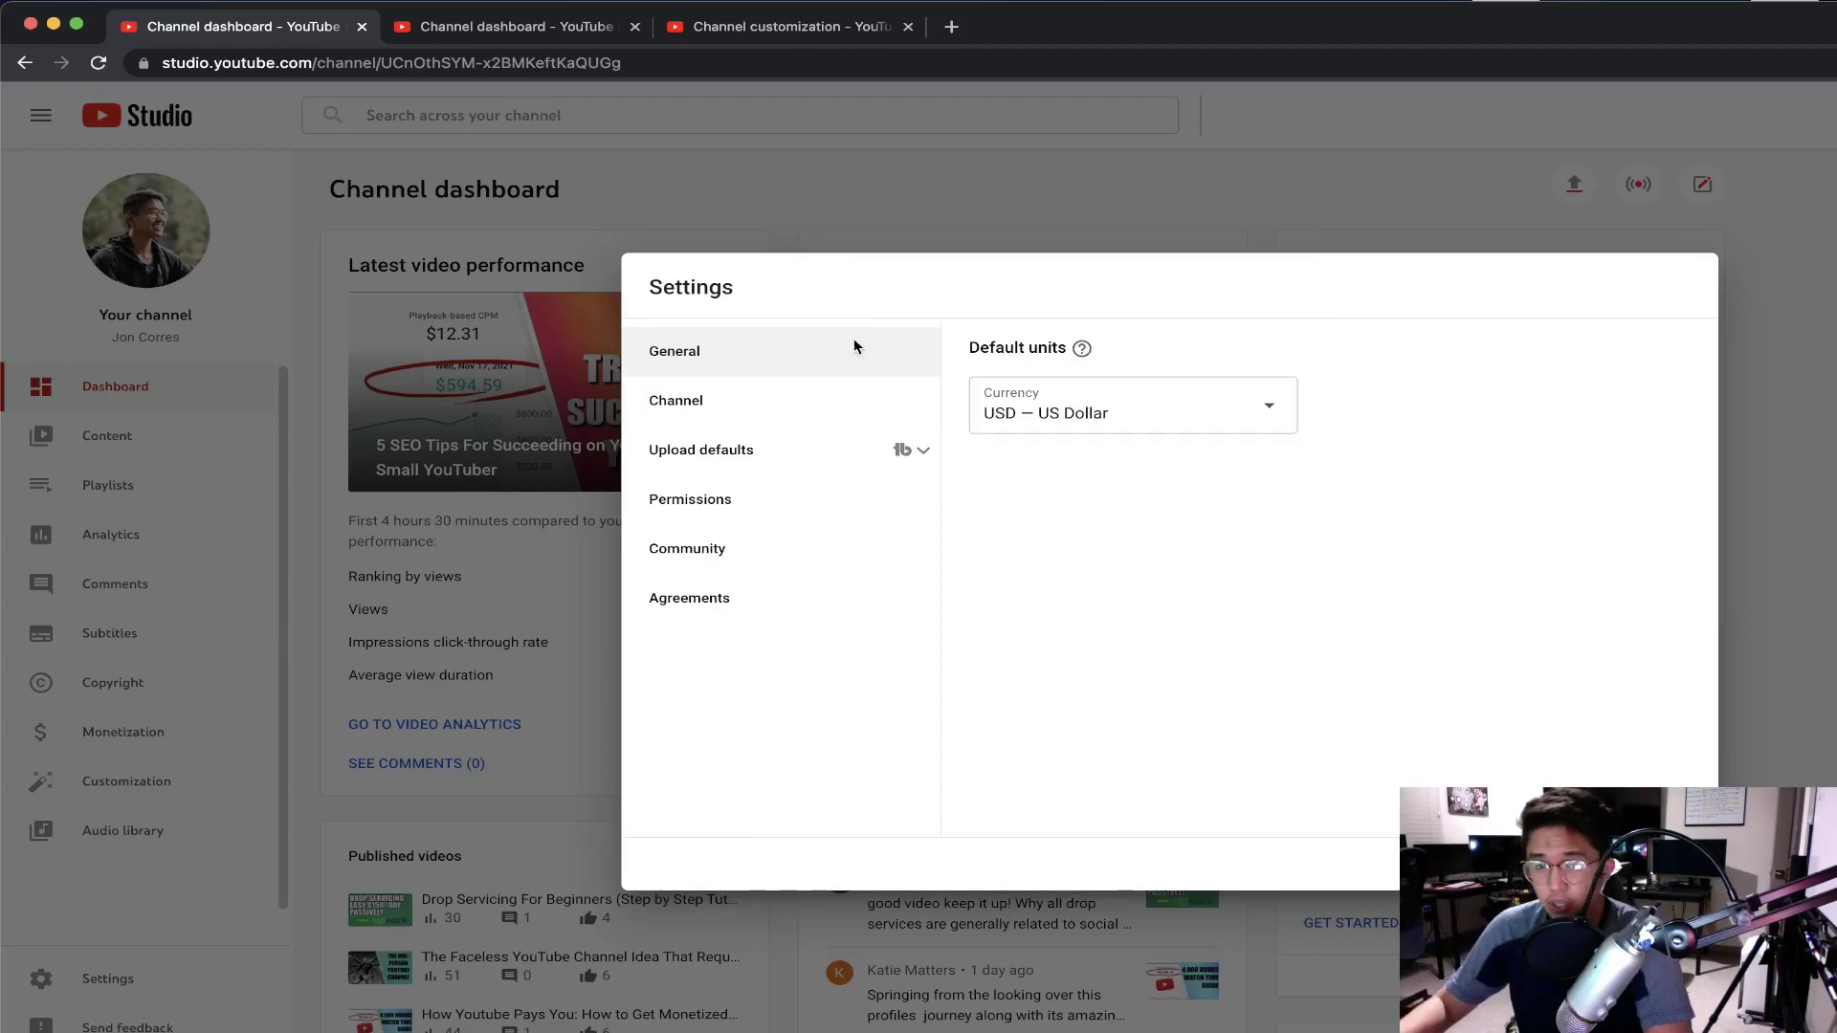
{"action": "left_click", "coordinate": [1087, 425]}
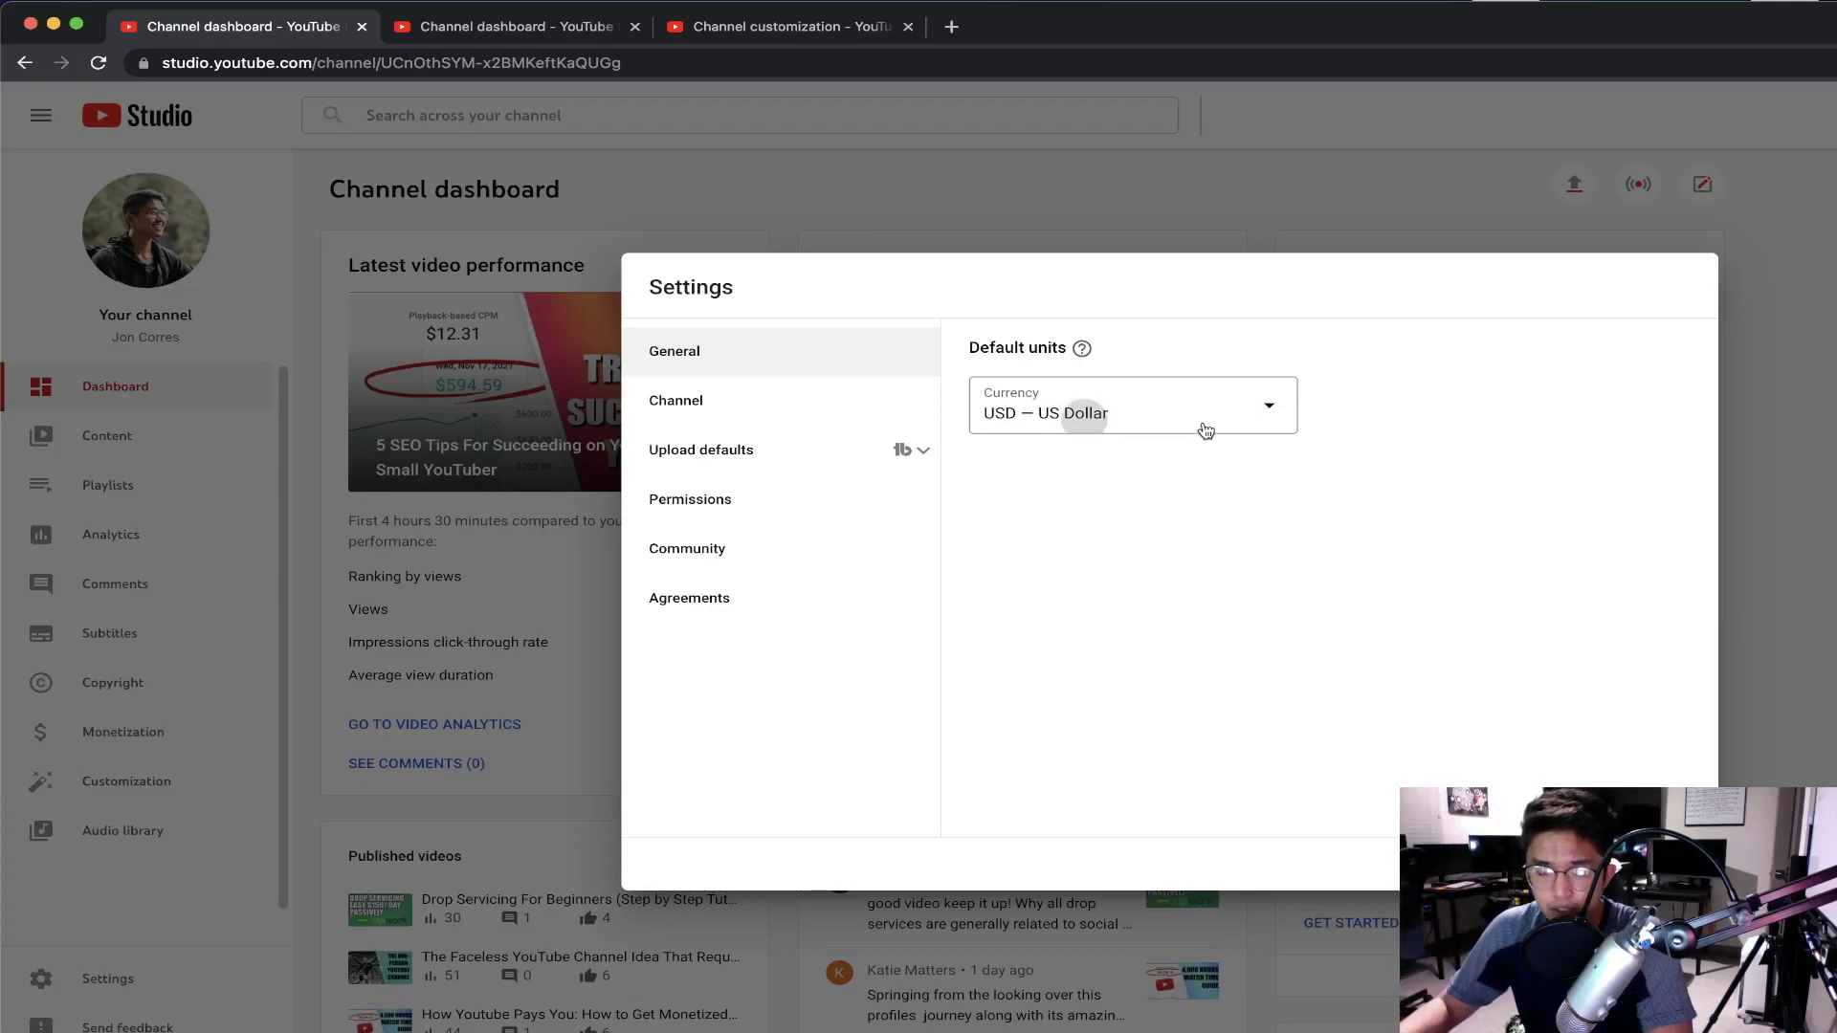
{"action": "left_click", "coordinate": [1265, 409]}
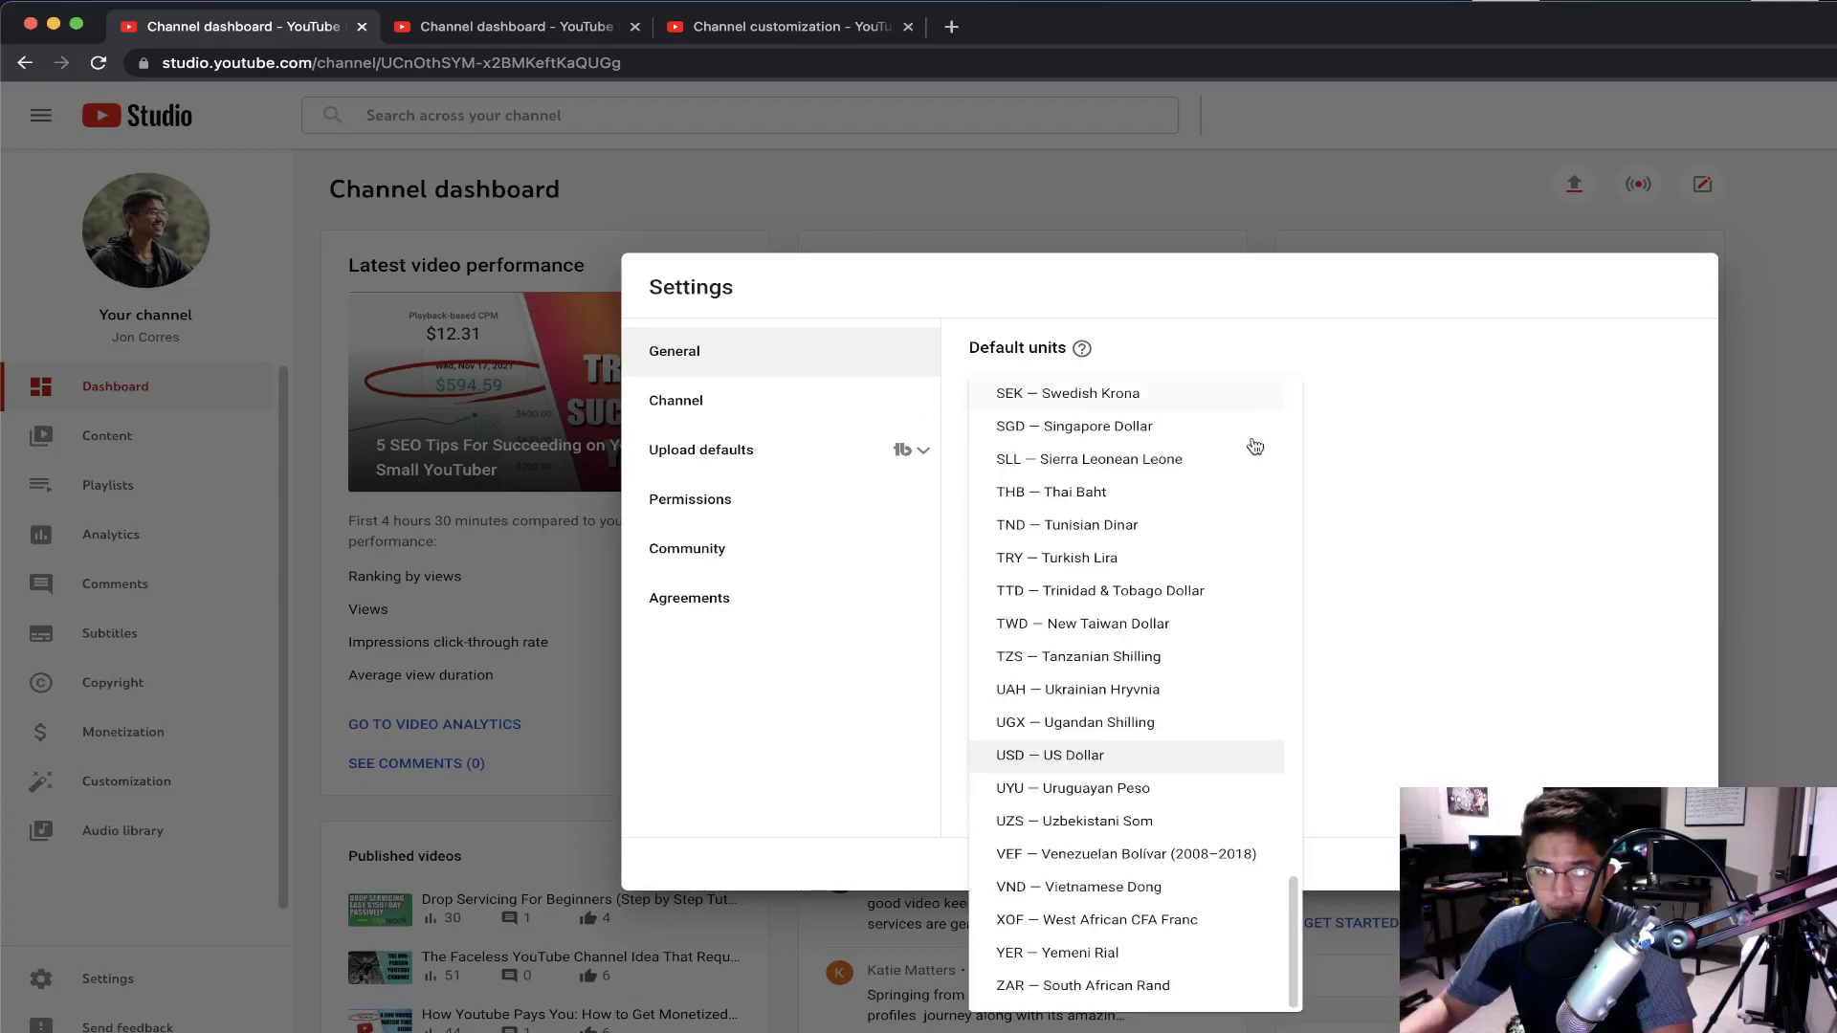
{"action": "left_click", "coordinate": [1077, 770]}
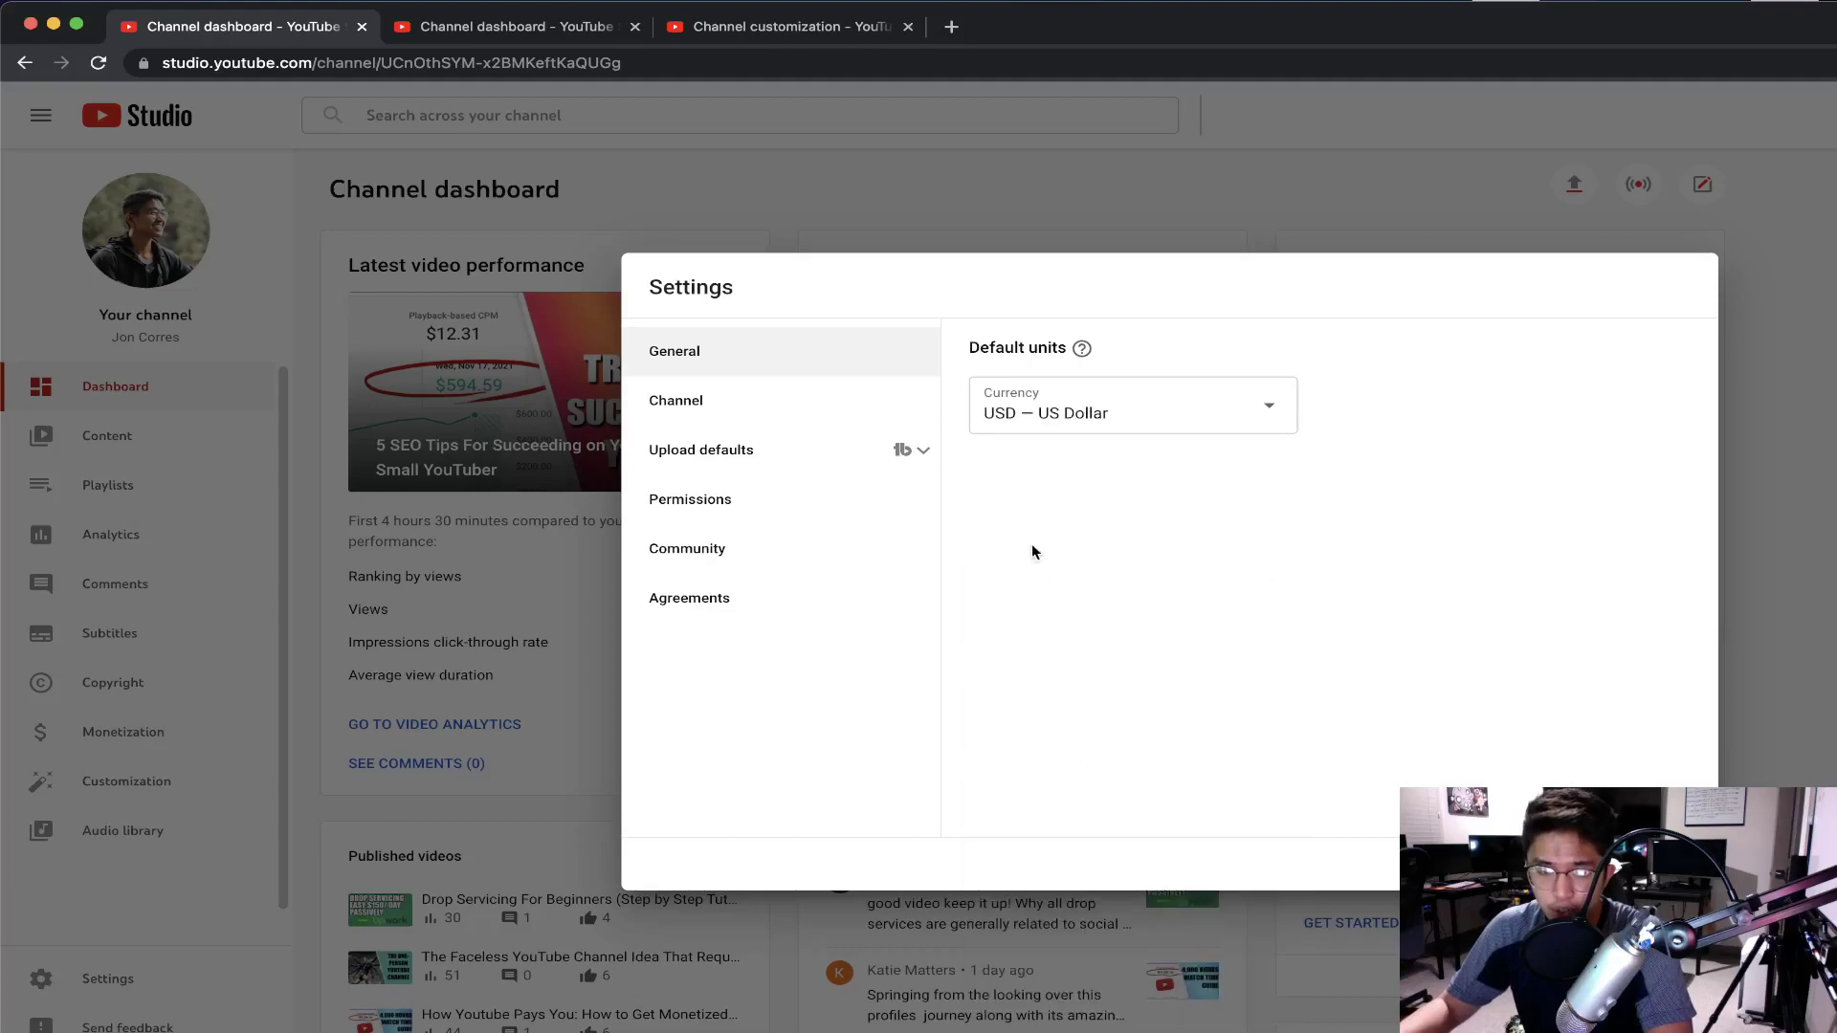
Step: Review the channel's basic info, including the country of residence and the channel keywords
{"action": "left_click", "coordinate": [779, 414]}
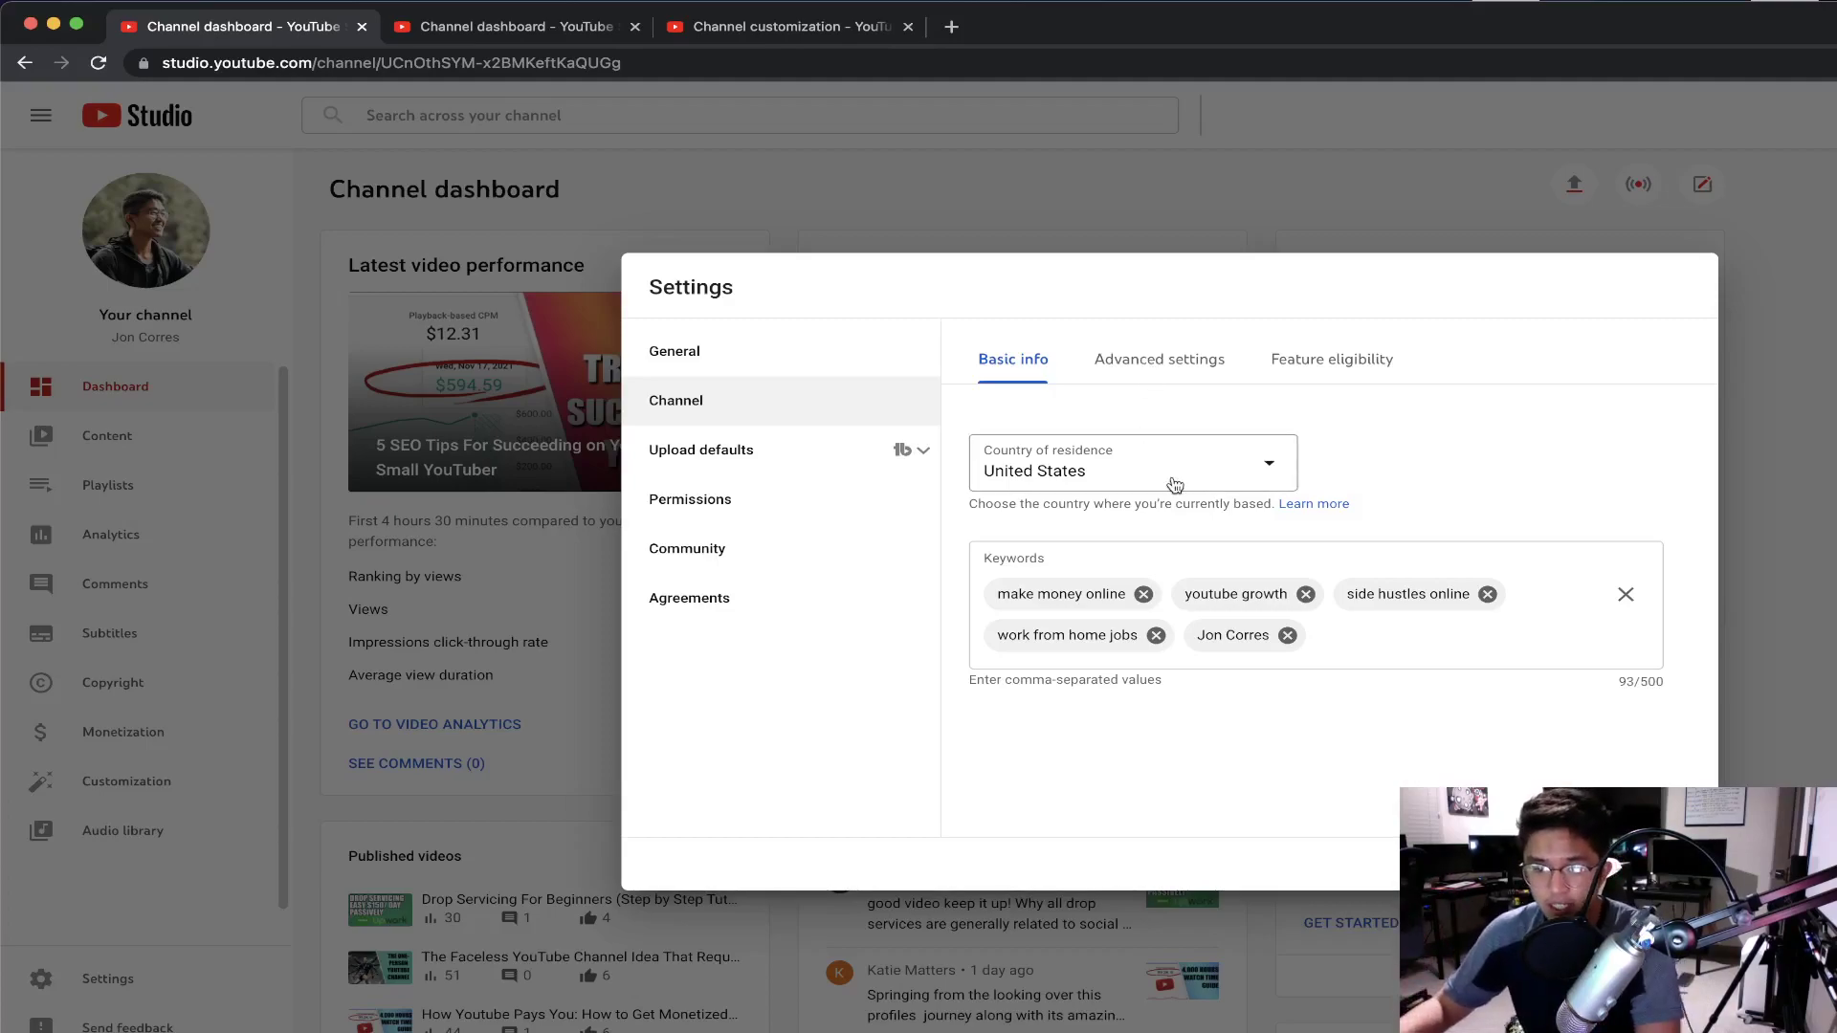
{"action": "left_click", "coordinate": [1359, 635]}
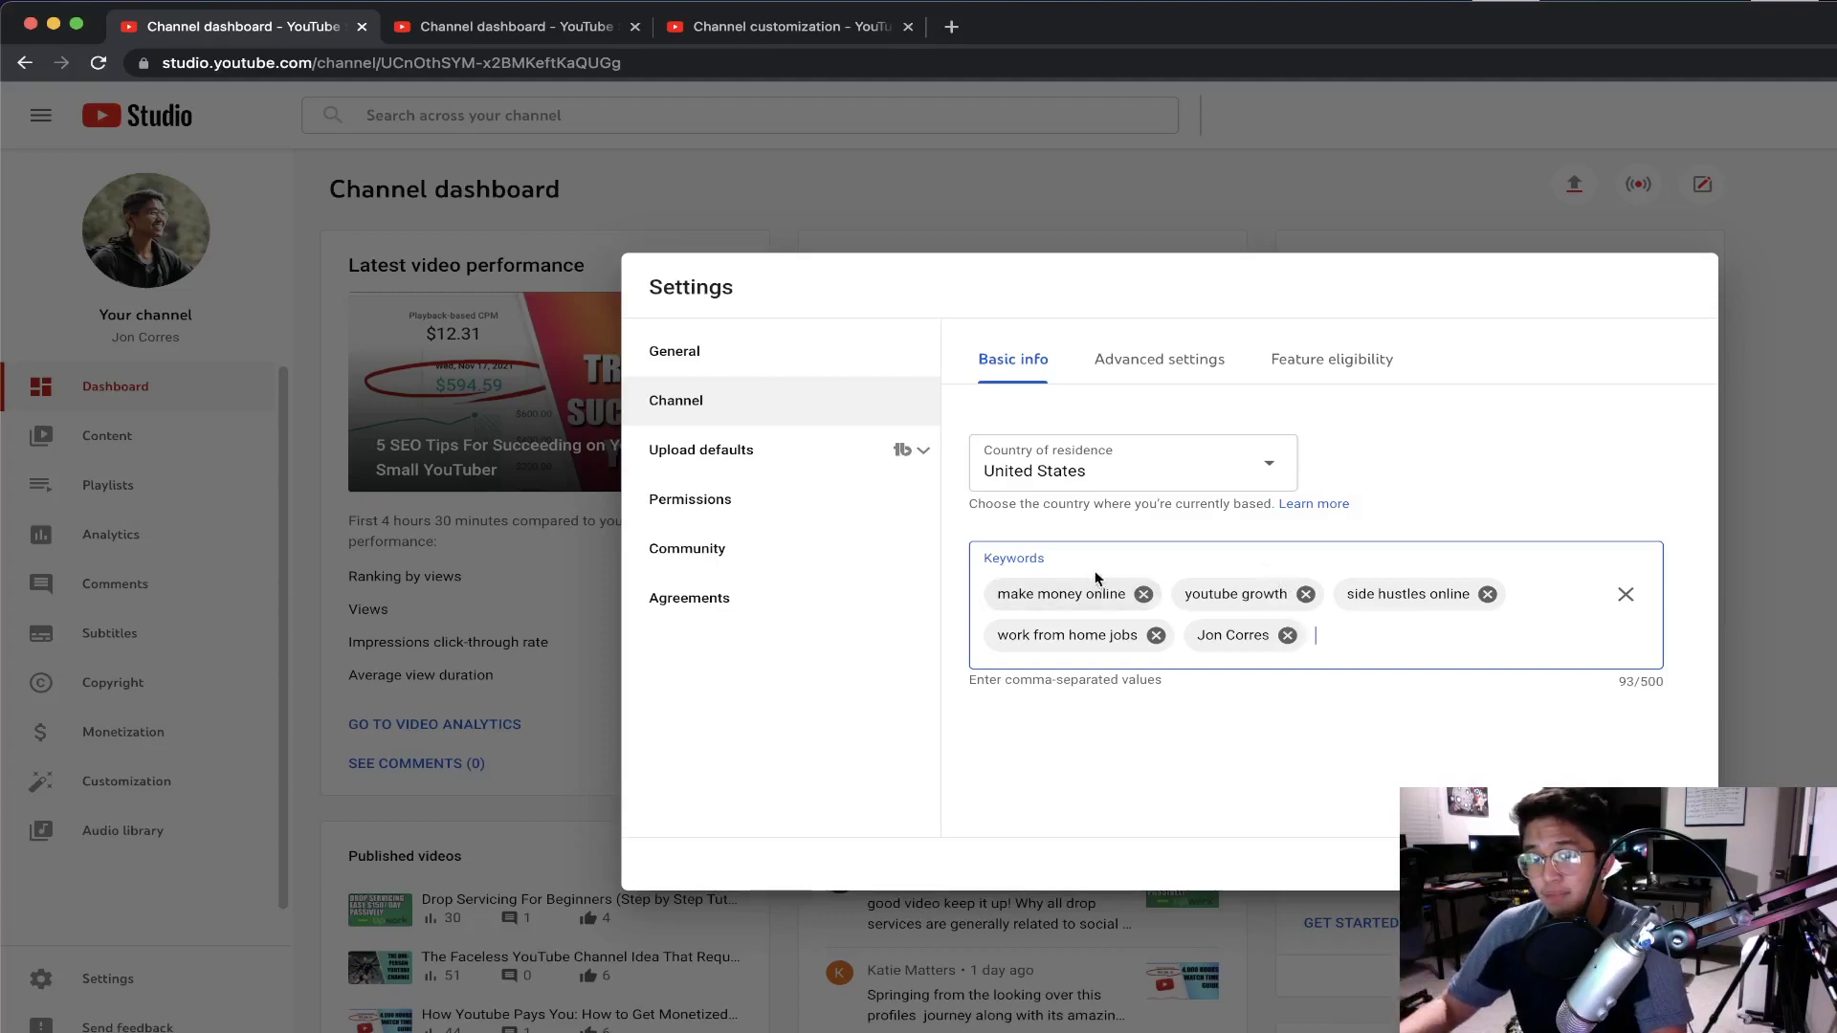
{"action": "left_click_drag", "start_coordinate": [1060, 593], "coordinate": [1298, 564]}
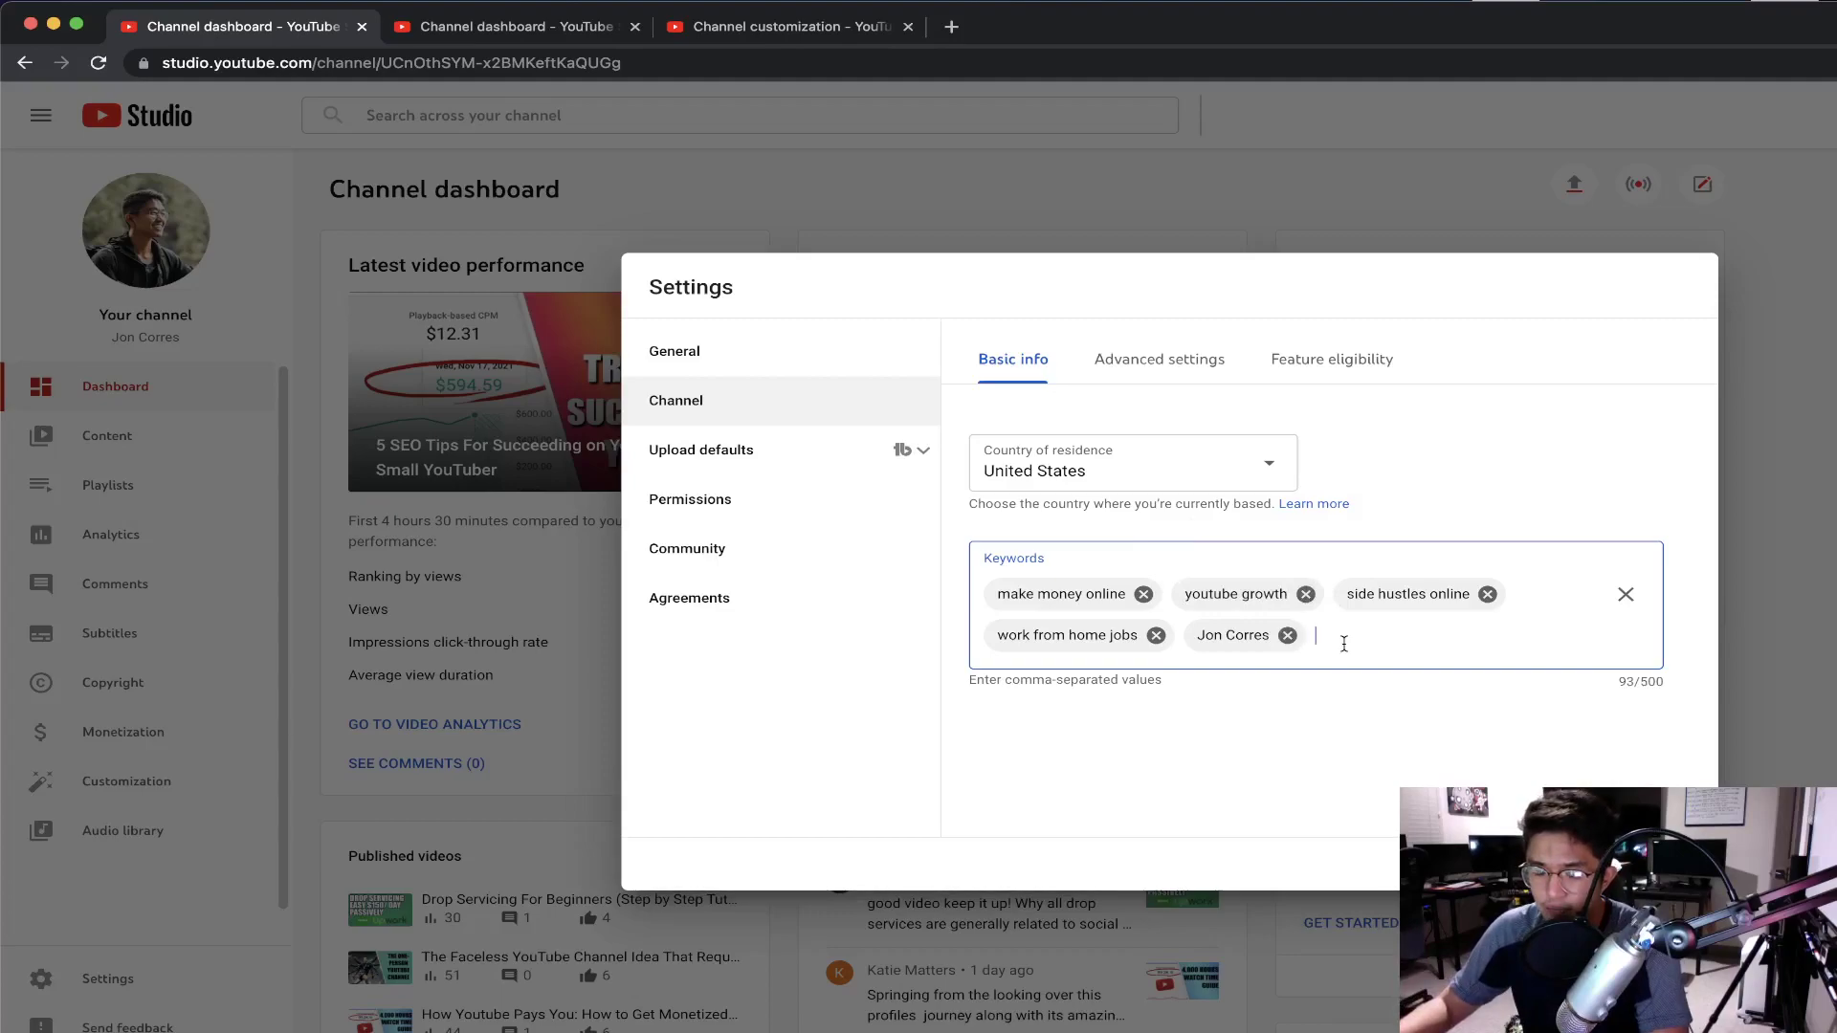
Step: Set the channel's audience to not made for kids in its advanced settings
{"action": "left_click", "coordinate": [1172, 362]}
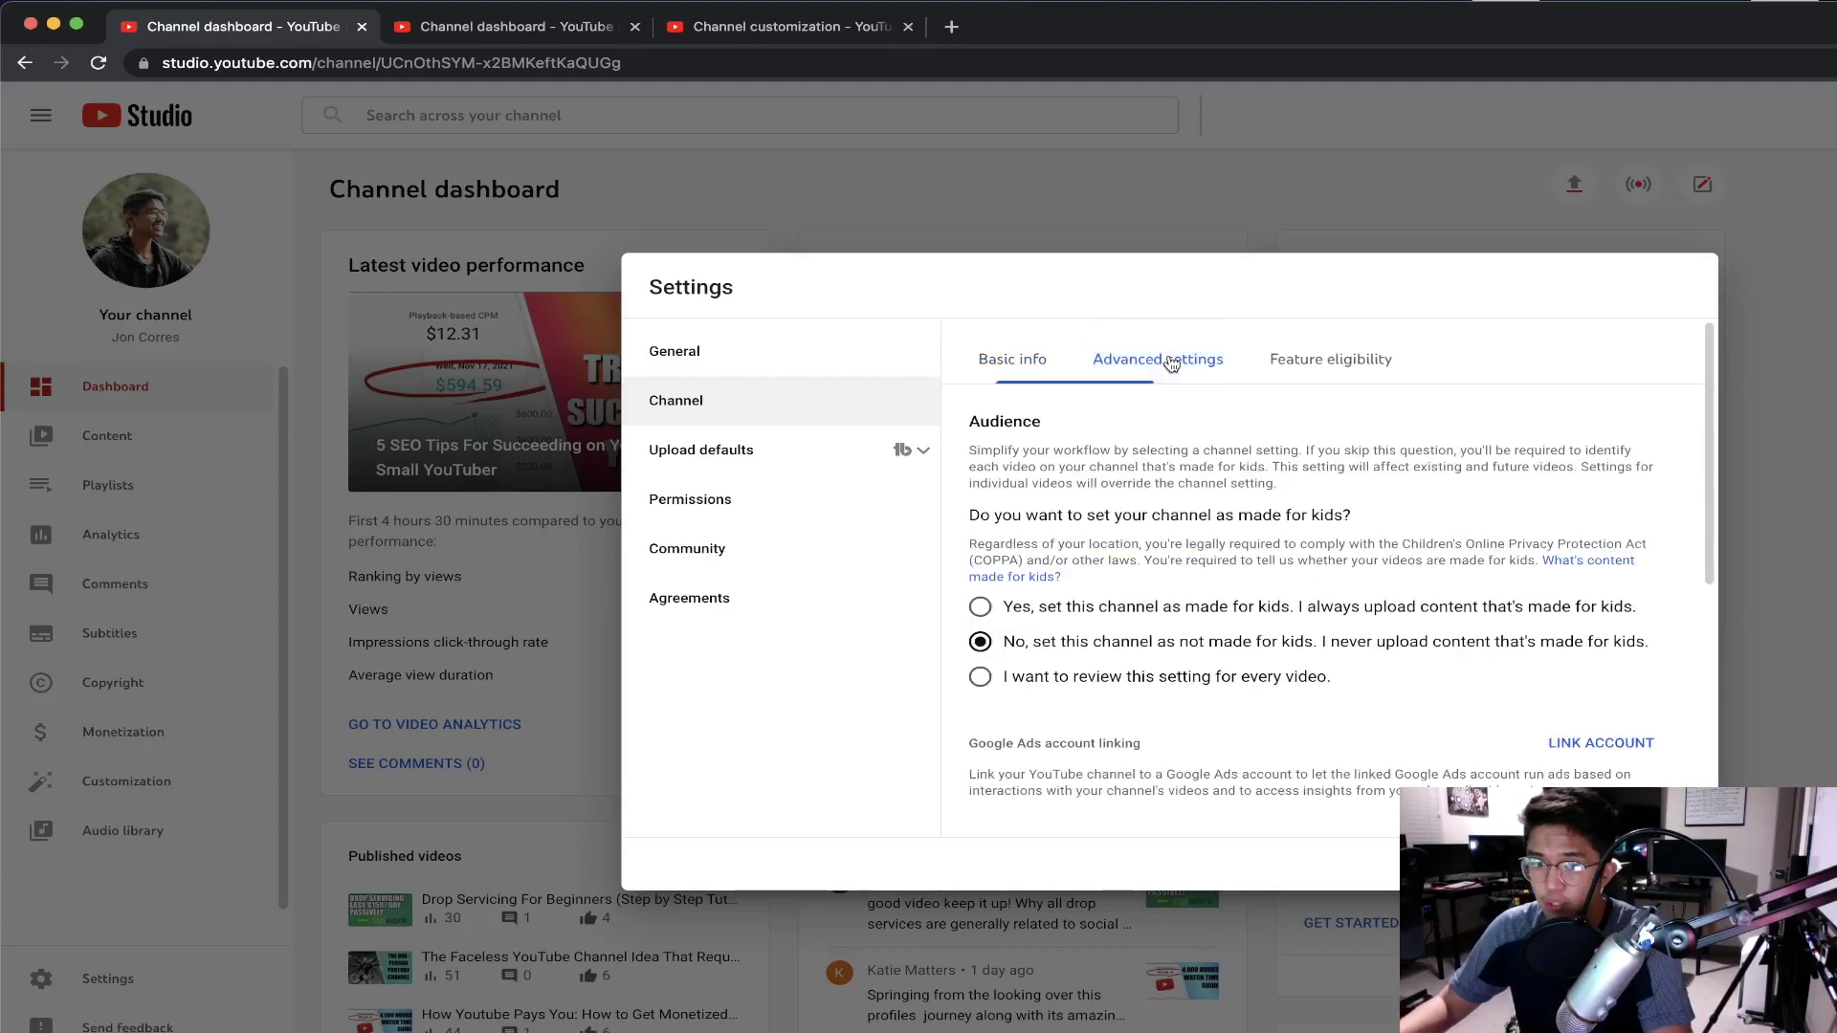
{"action": "left_click", "coordinate": [981, 642]}
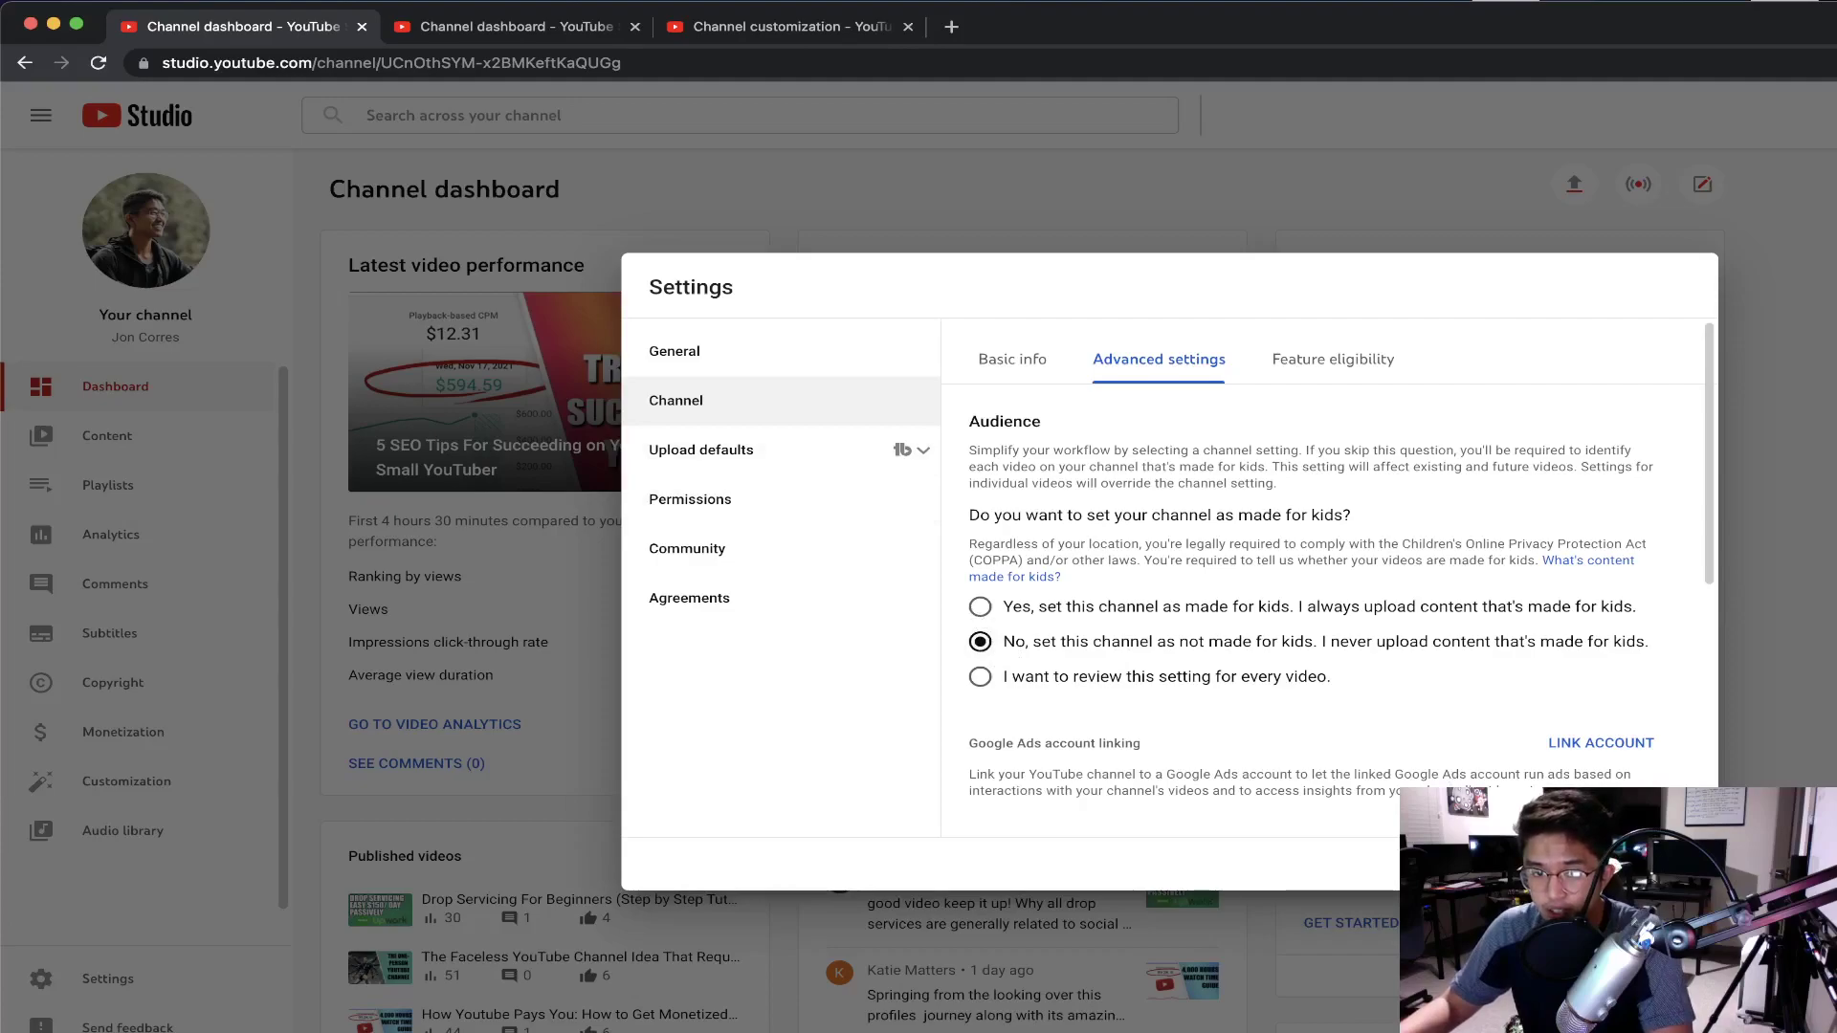
{"action": "left_click", "coordinate": [547, 673]}
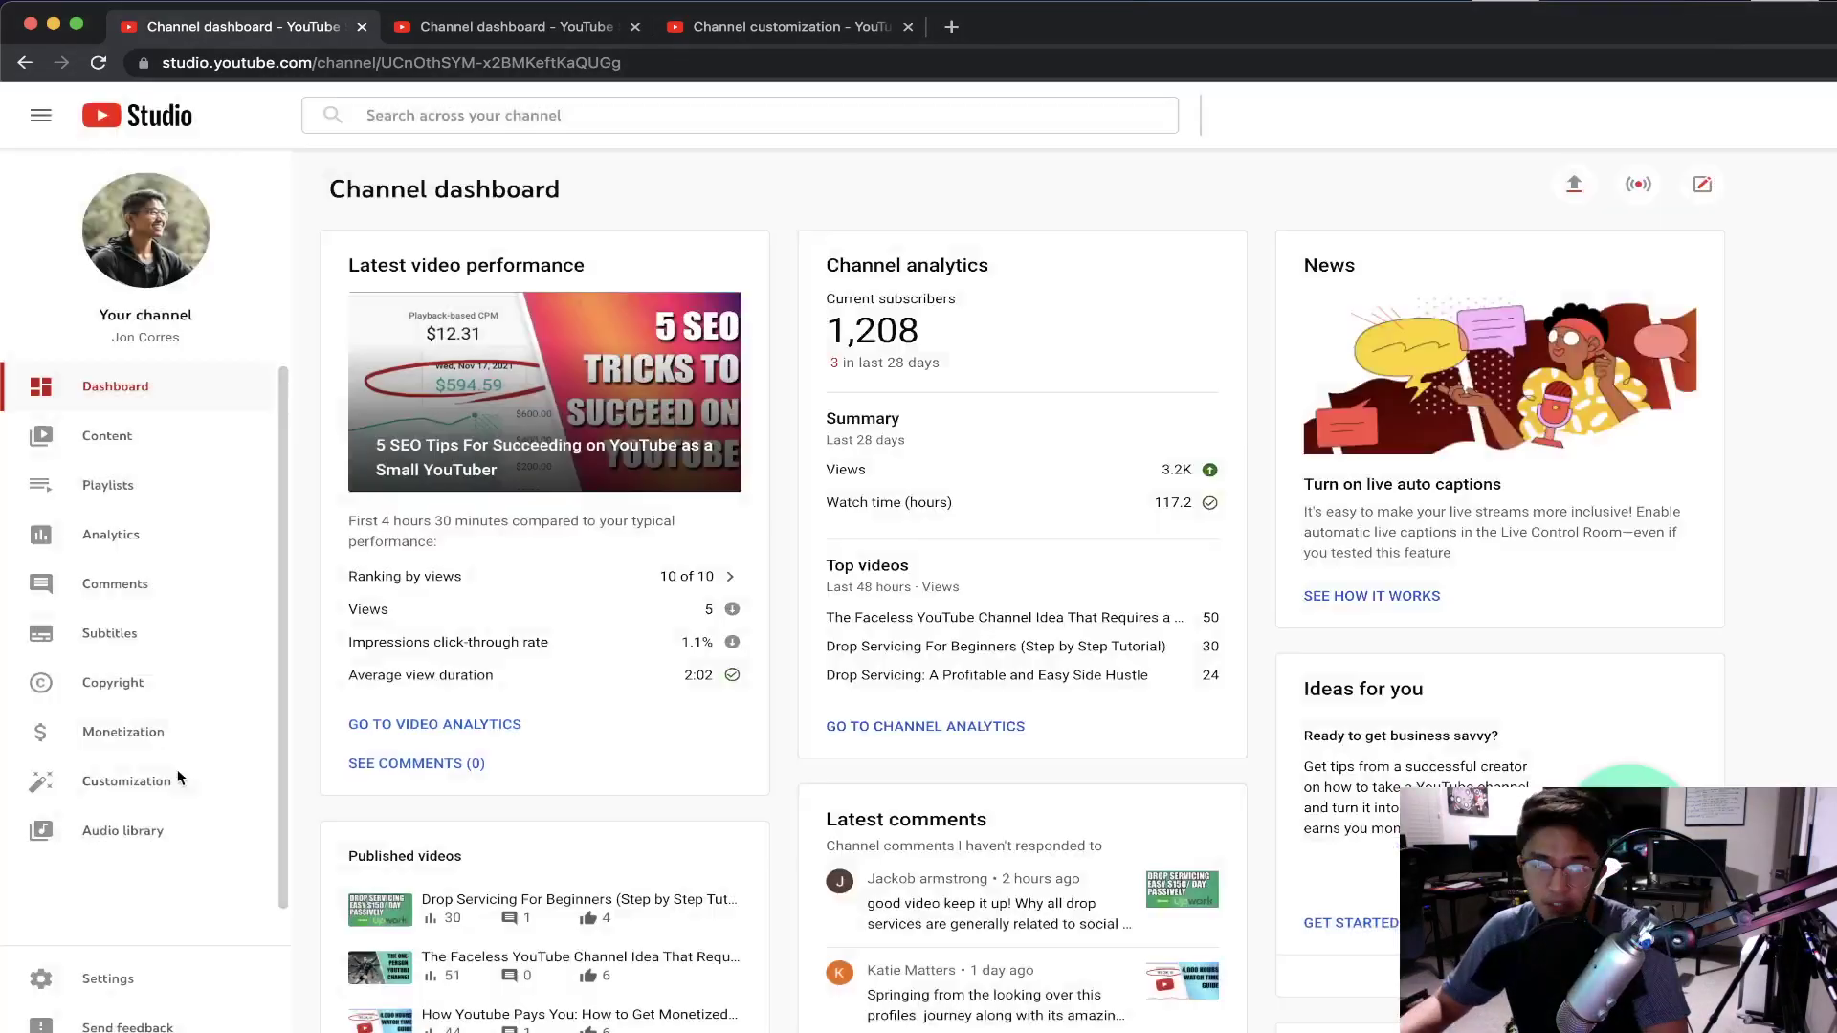
Step: Reopen the channel settings and examine the advanced options for captions, subscriber count and ads, plus the feature eligibility
{"action": "left_click", "coordinate": [131, 981]}
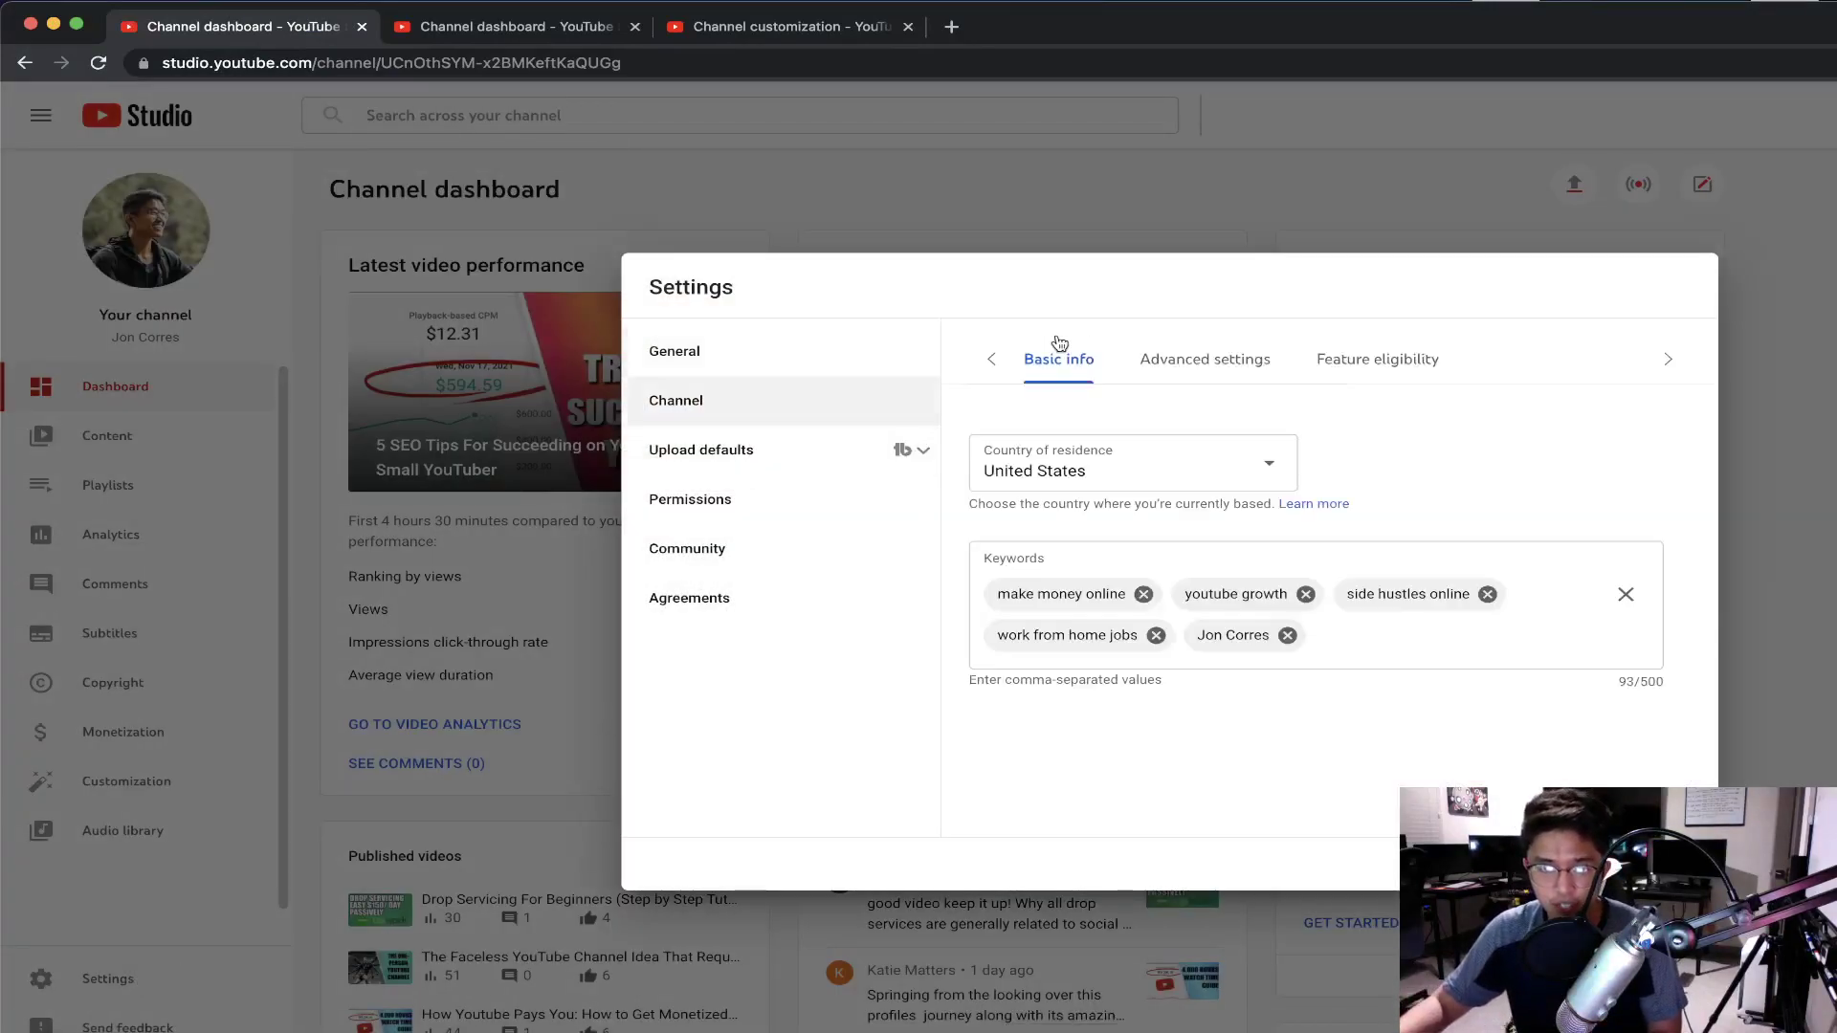
{"action": "left_click", "coordinate": [1158, 358]}
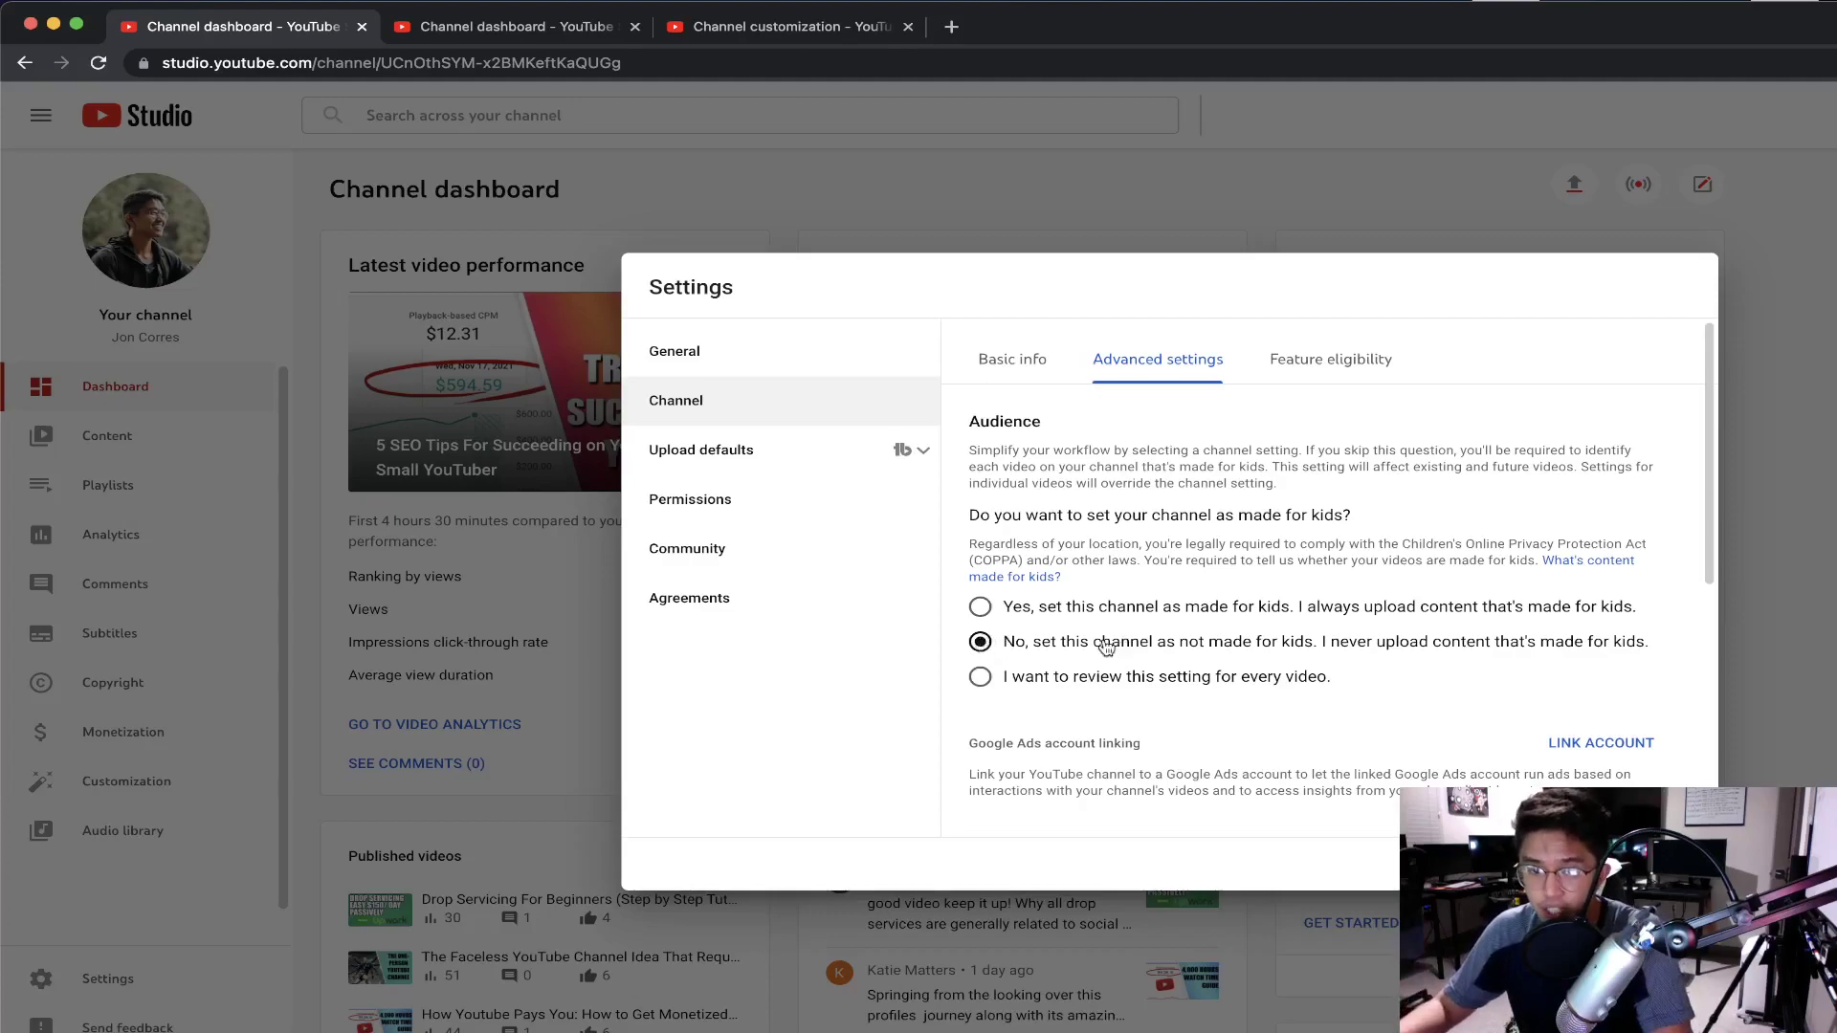
{"action": "scroll", "coordinate": [1106, 647], "scroll_direction": "down", "scroll_amount": 5}
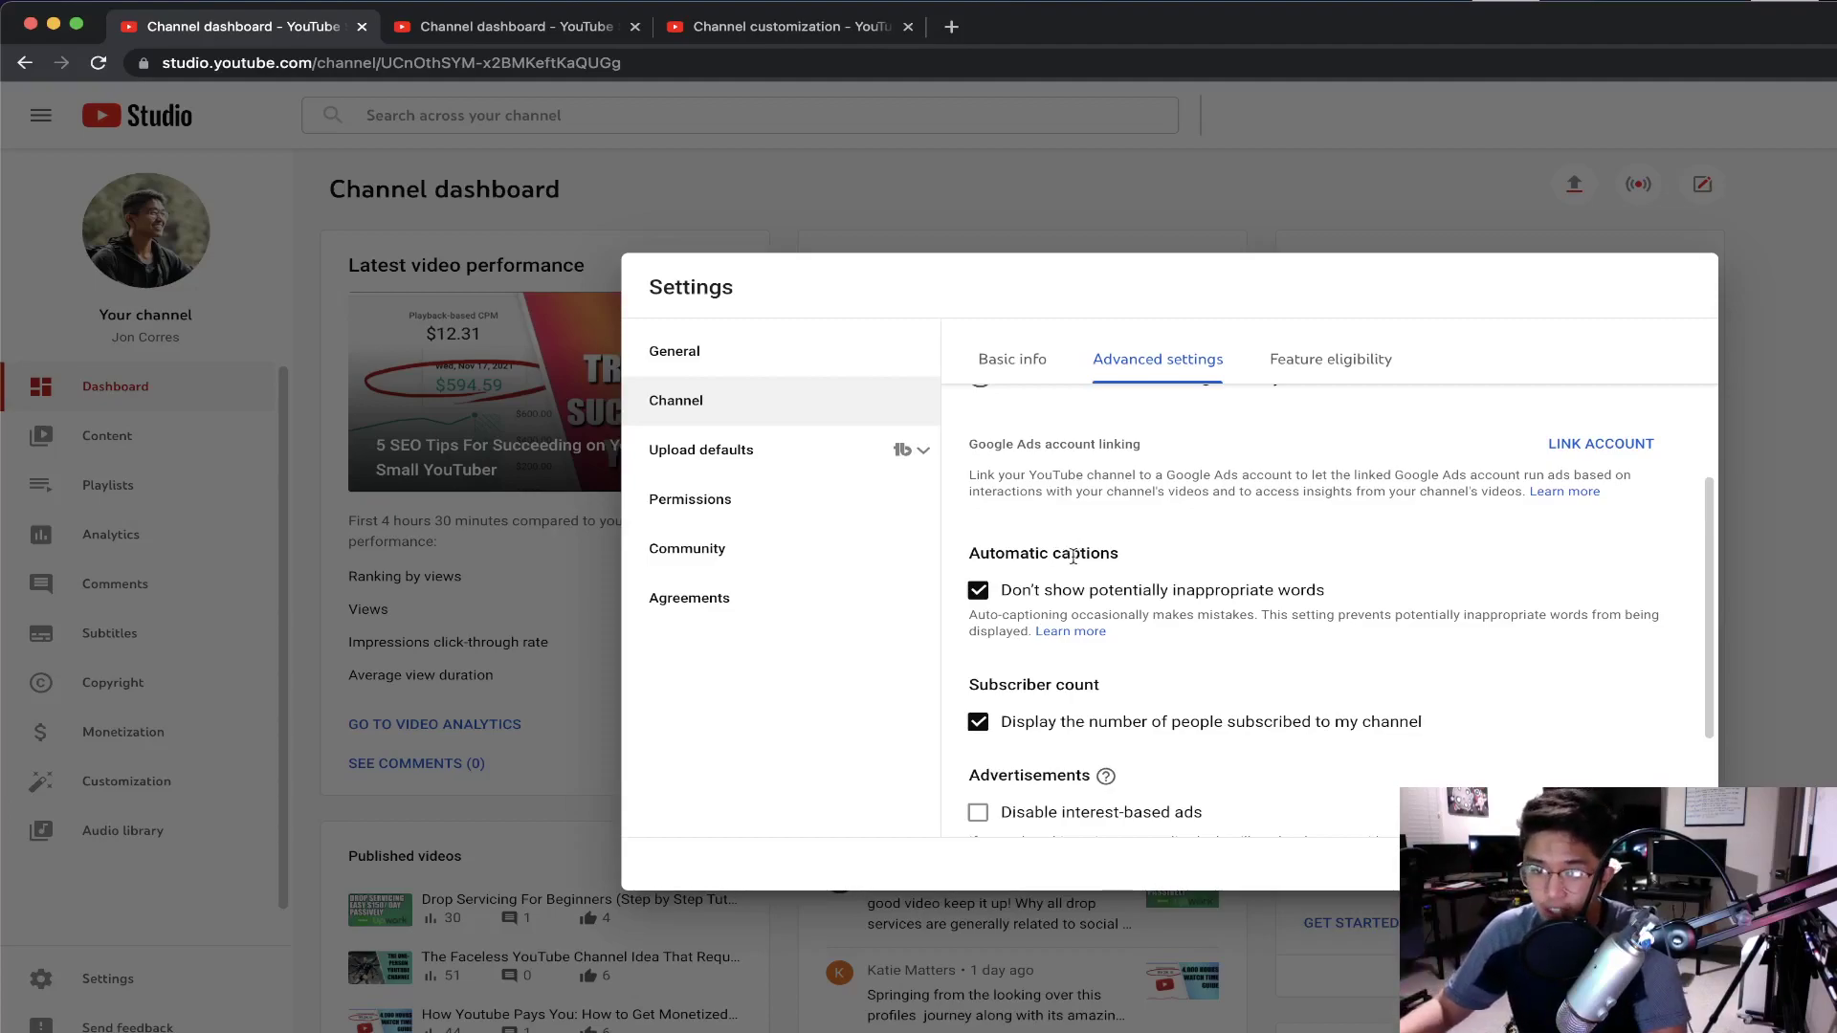
{"action": "scroll", "coordinate": [1049, 632], "scroll_direction": "down", "scroll_amount": 2}
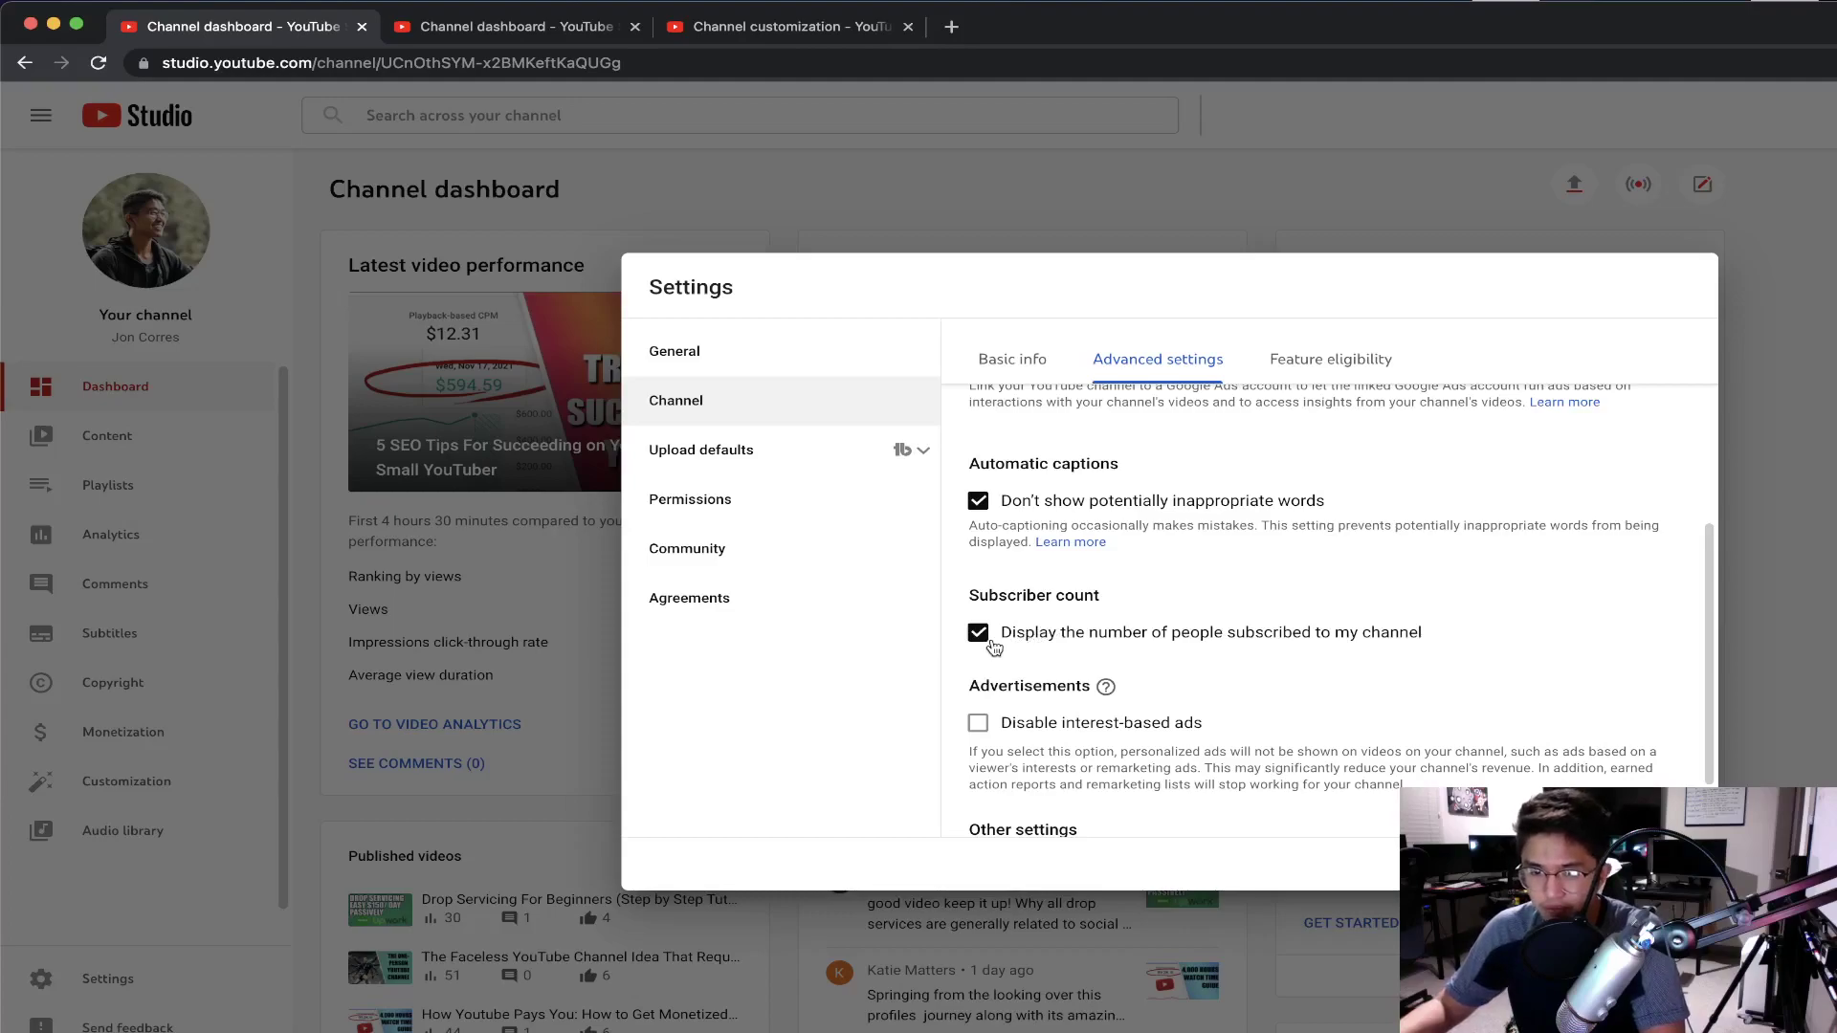
{"action": "scroll", "coordinate": [994, 647], "scroll_direction": "down", "scroll_amount": 1}
{"action": "scroll", "coordinate": [1074, 630], "scroll_direction": "down", "scroll_amount": 3}
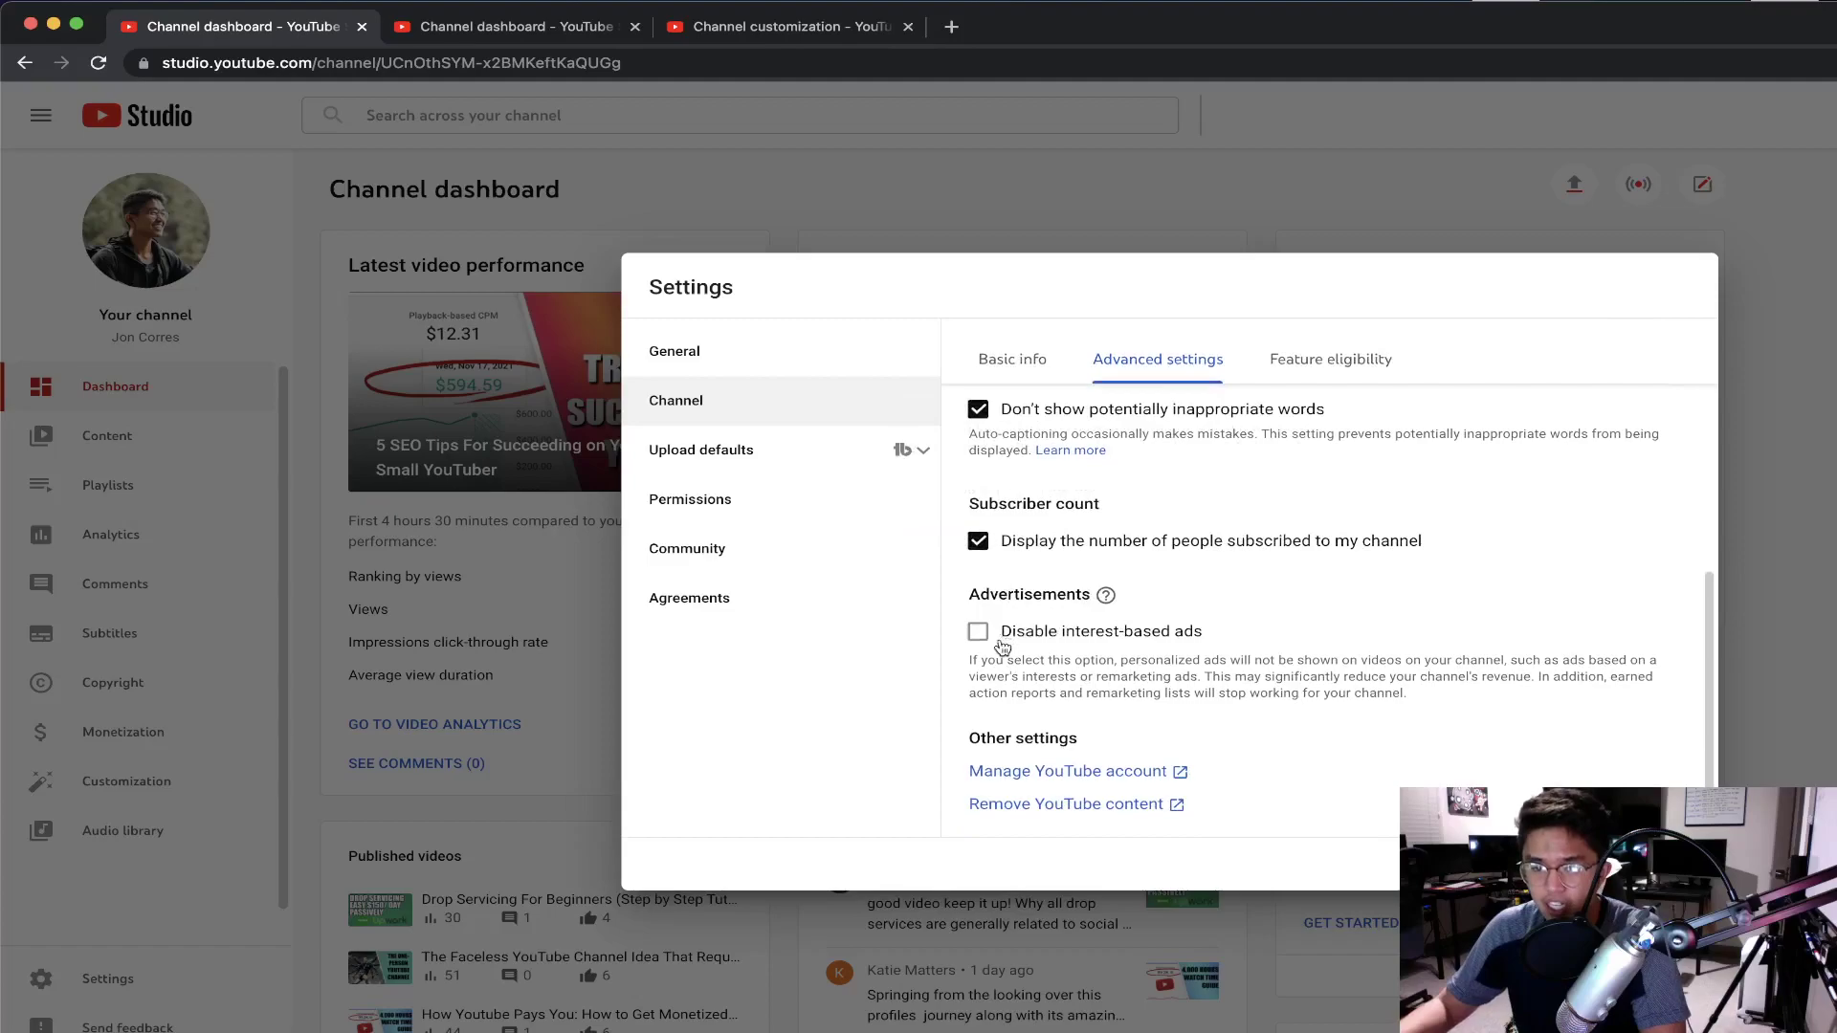
{"action": "left_click", "coordinate": [1300, 362]}
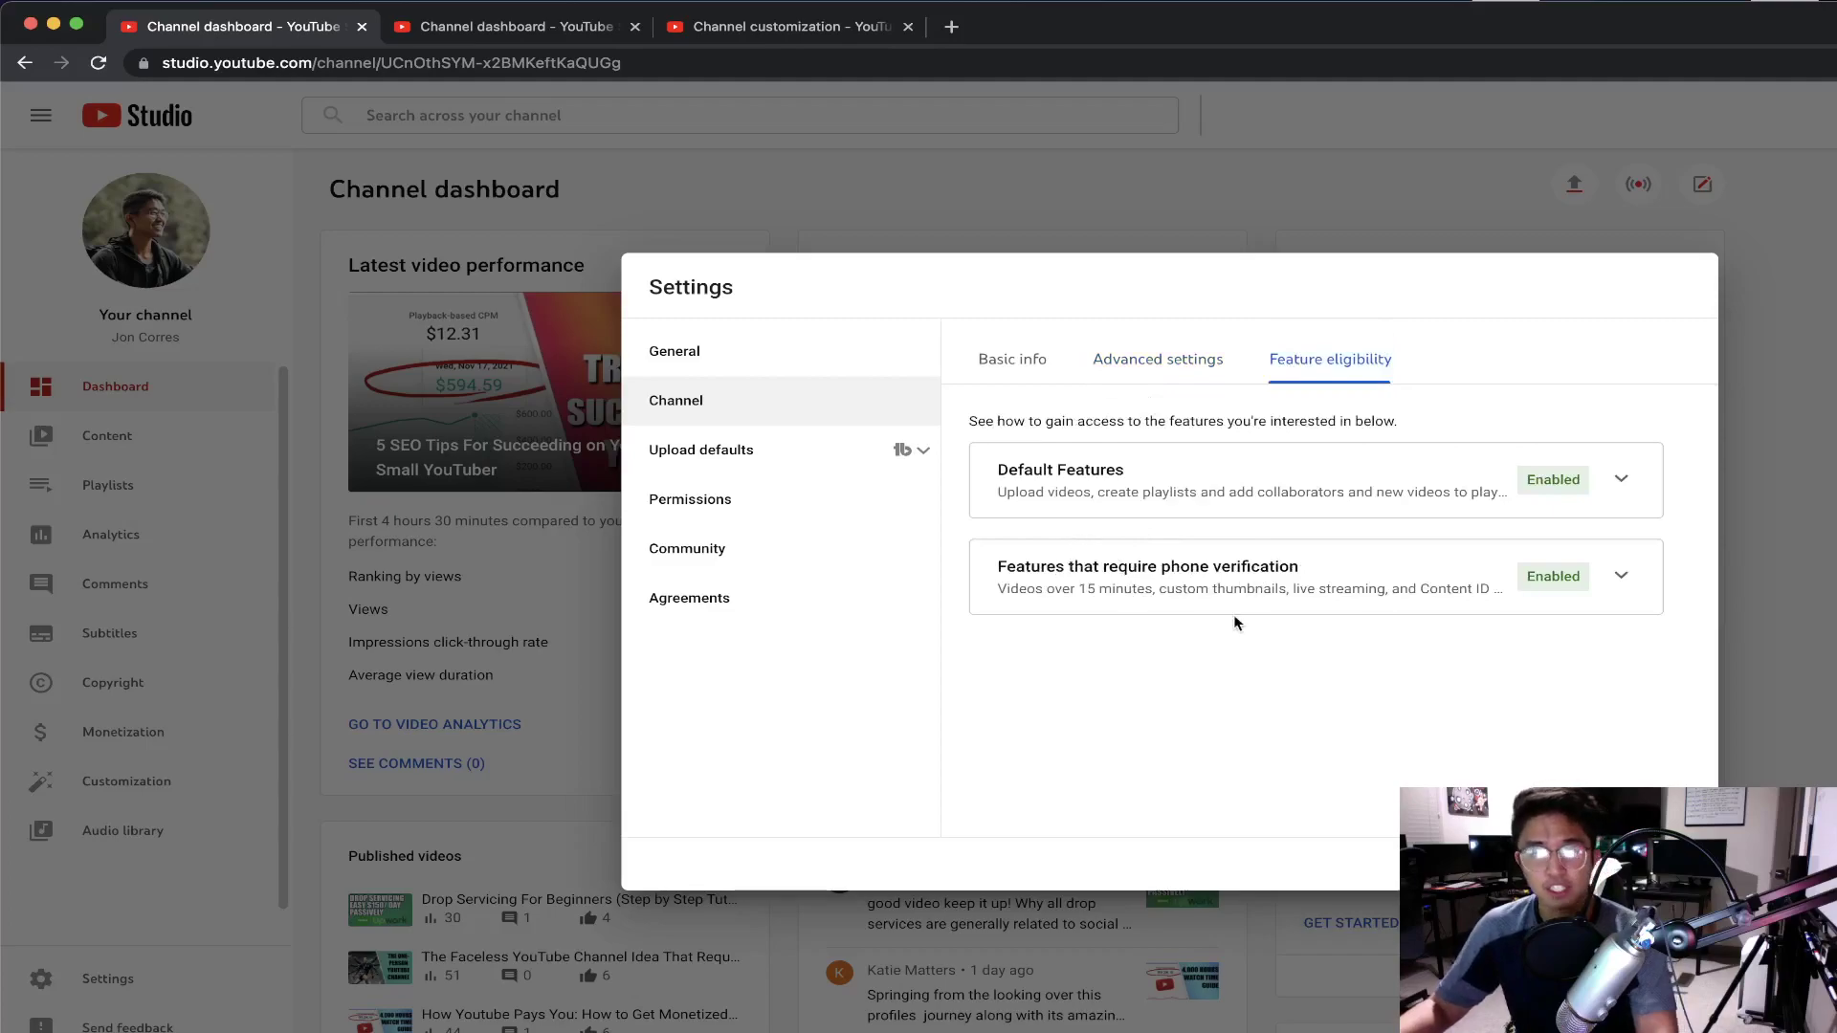
Step: Examine the default title and description for uploads, reading through the description template to its subscribe line
{"action": "left_click", "coordinate": [737, 461]}
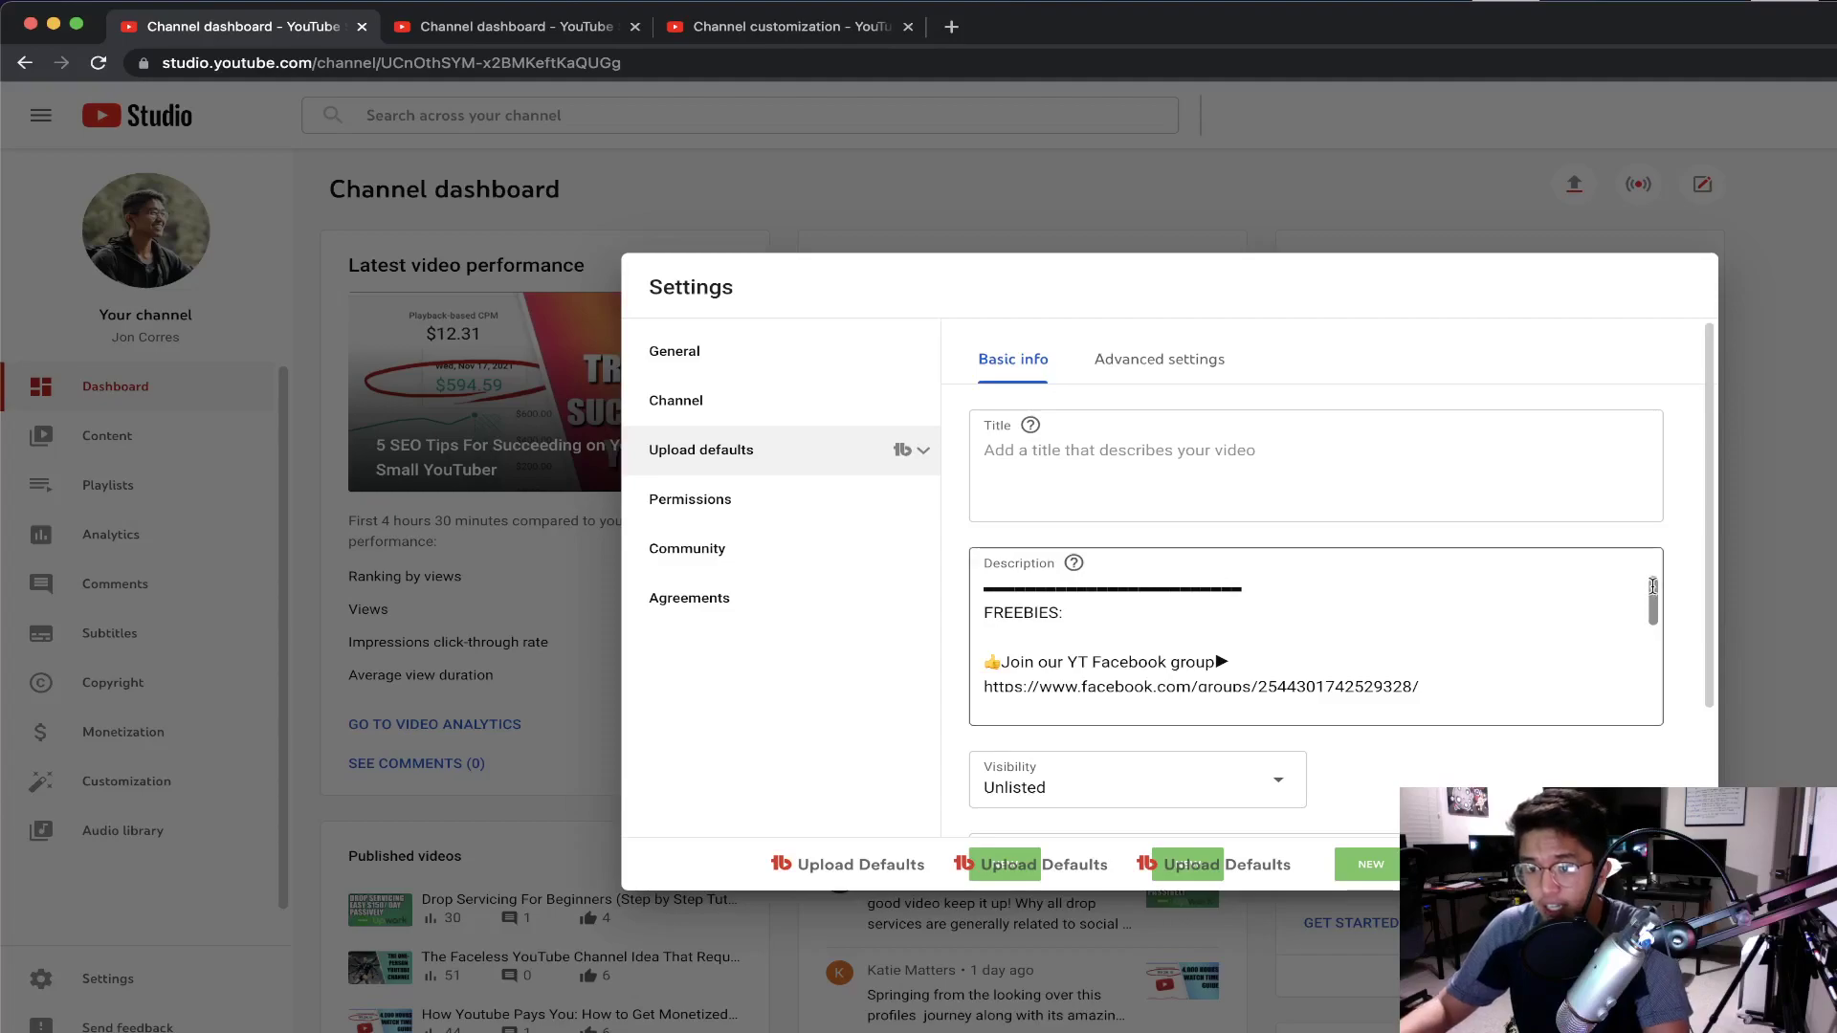
{"action": "mouse_move", "coordinate": [1651, 598]}
{"action": "left_mouse_down"}
{"action": "mouse_move", "coordinate": [1651, 636]}
{"action": "mouse_move", "coordinate": [1651, 598]}
{"action": "left_mouse_up"}
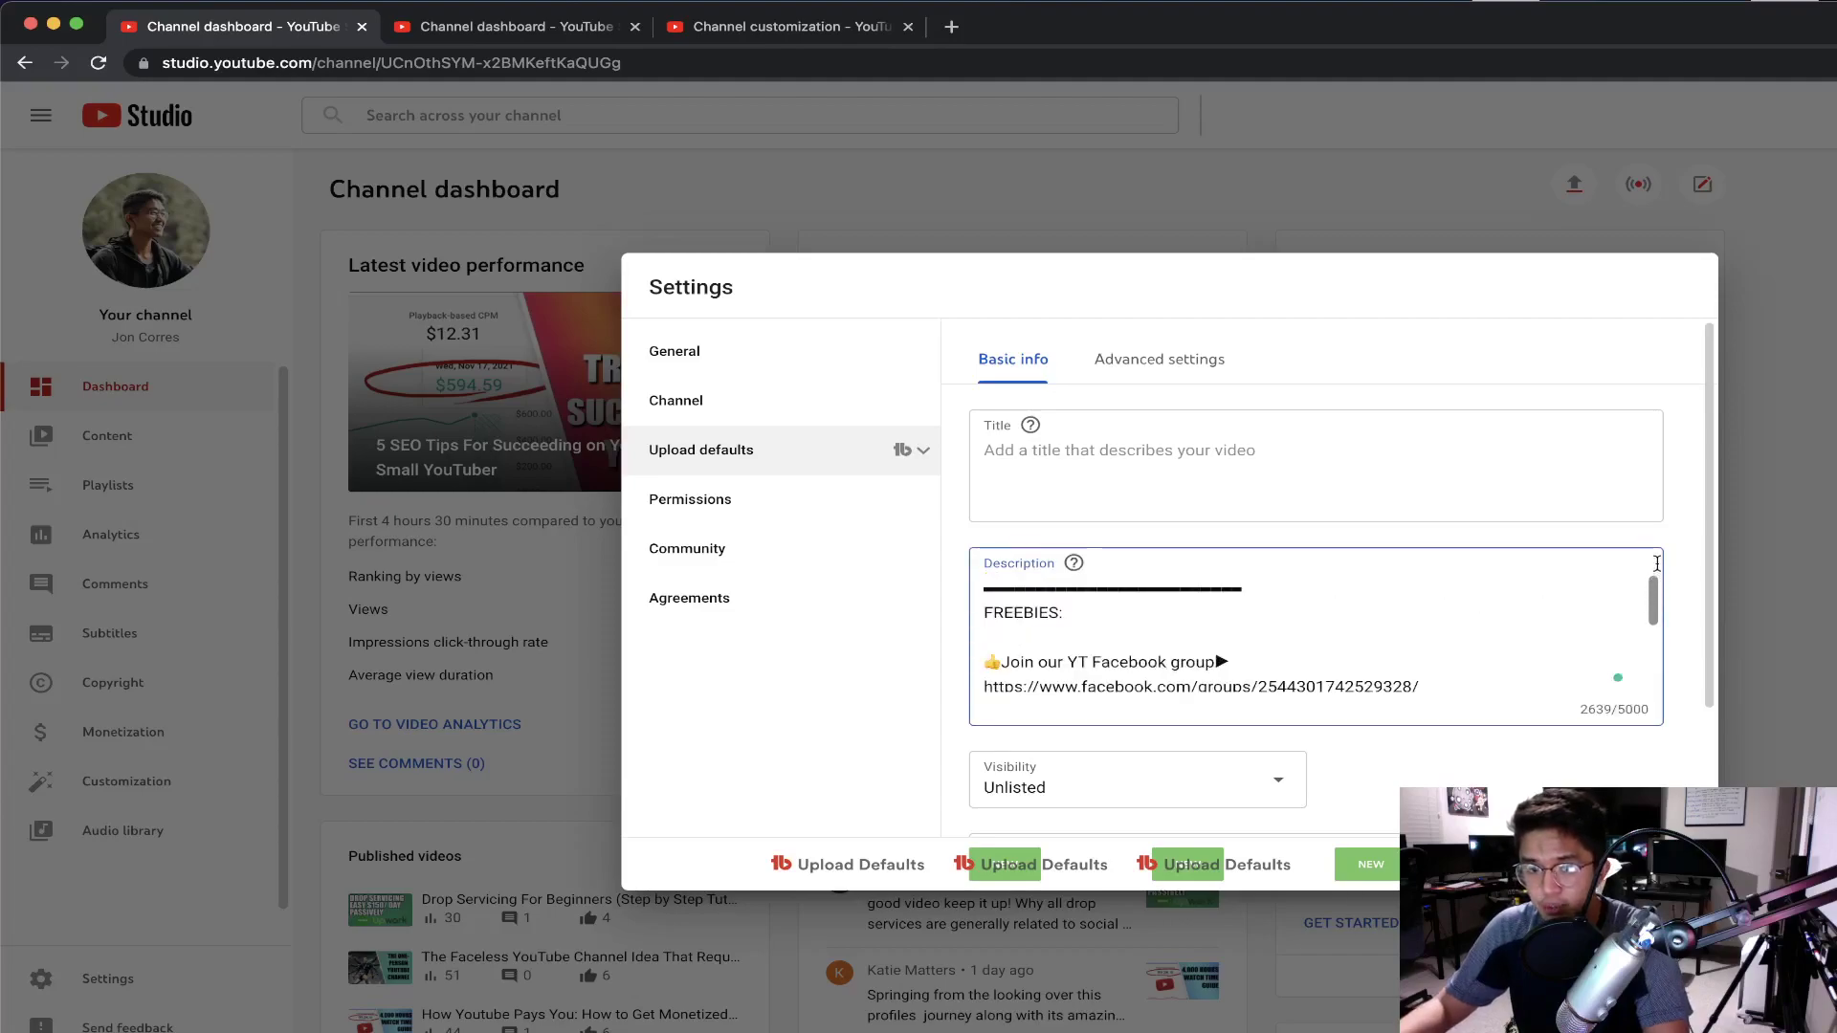
{"action": "left_click", "coordinate": [1311, 479]}
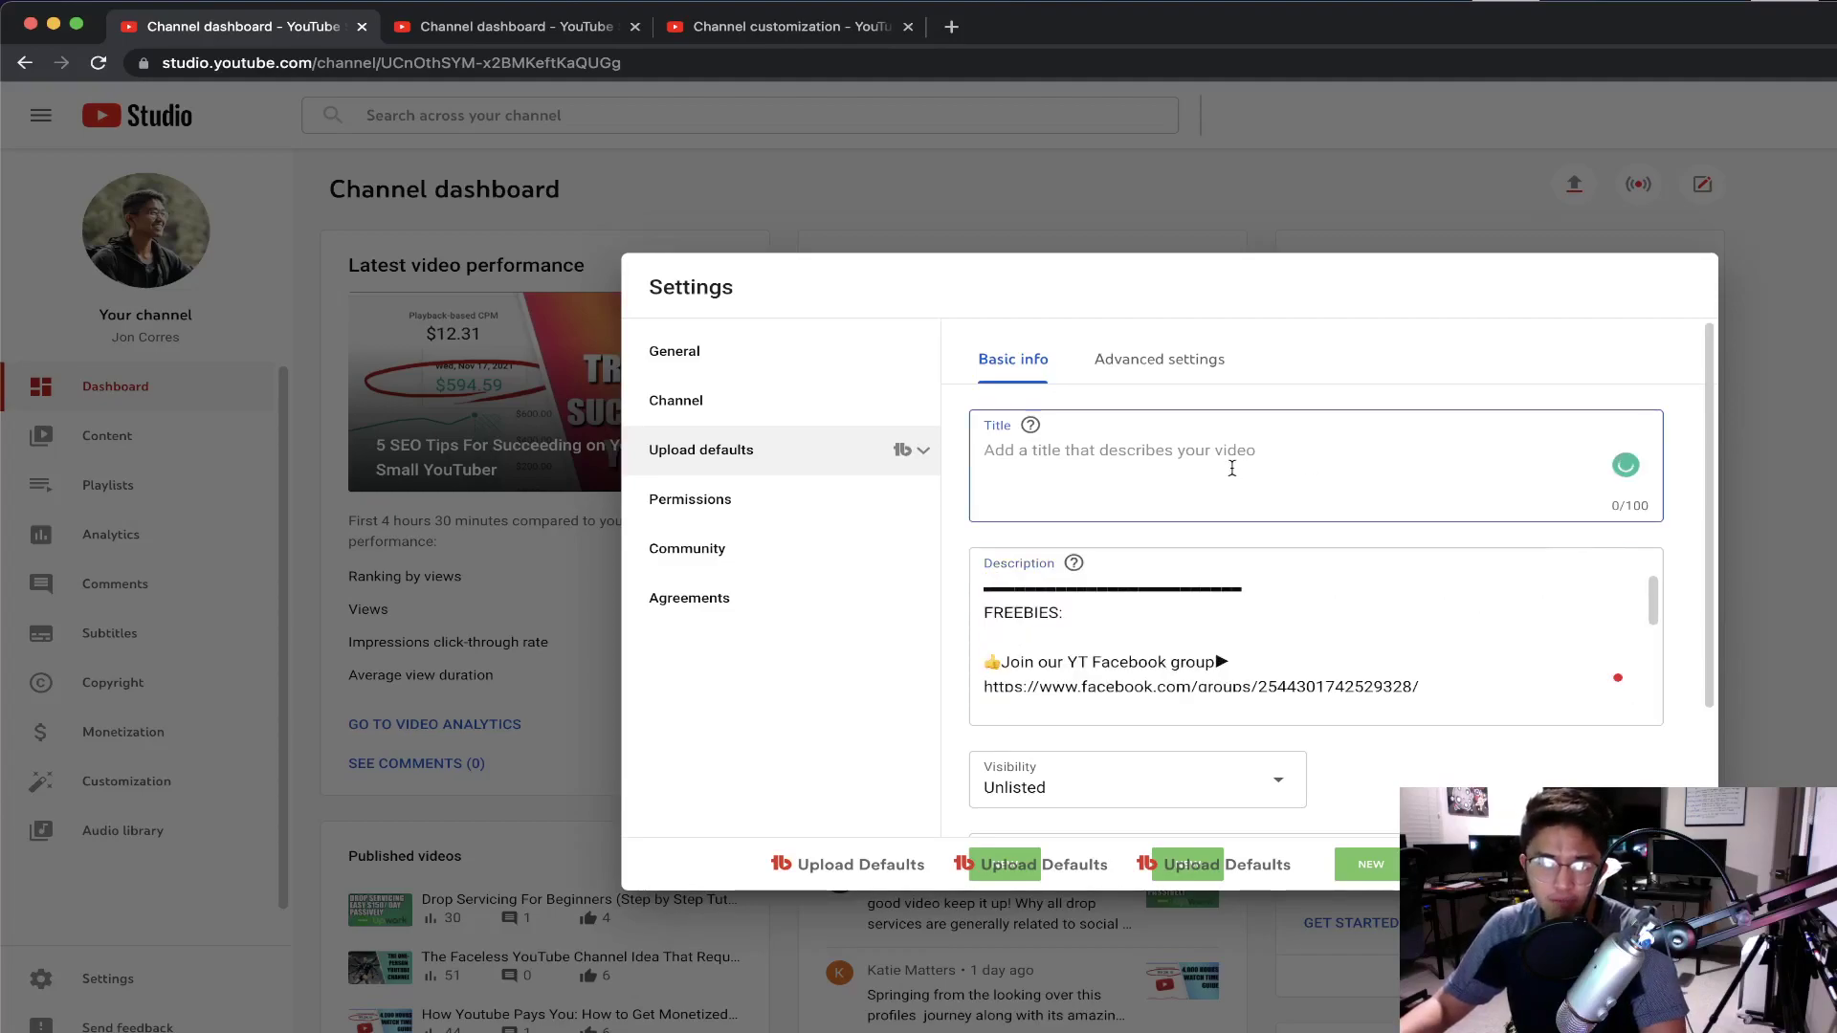
{"action": "mouse_move", "coordinate": [1652, 598]}
{"action": "left_mouse_down"}
{"action": "mouse_move", "coordinate": [1653, 667]}
{"action": "mouse_move", "coordinate": [1655, 574]}
{"action": "mouse_move", "coordinate": [1655, 622]}
{"action": "mouse_move", "coordinate": [1663, 588]}
{"action": "left_mouse_up"}
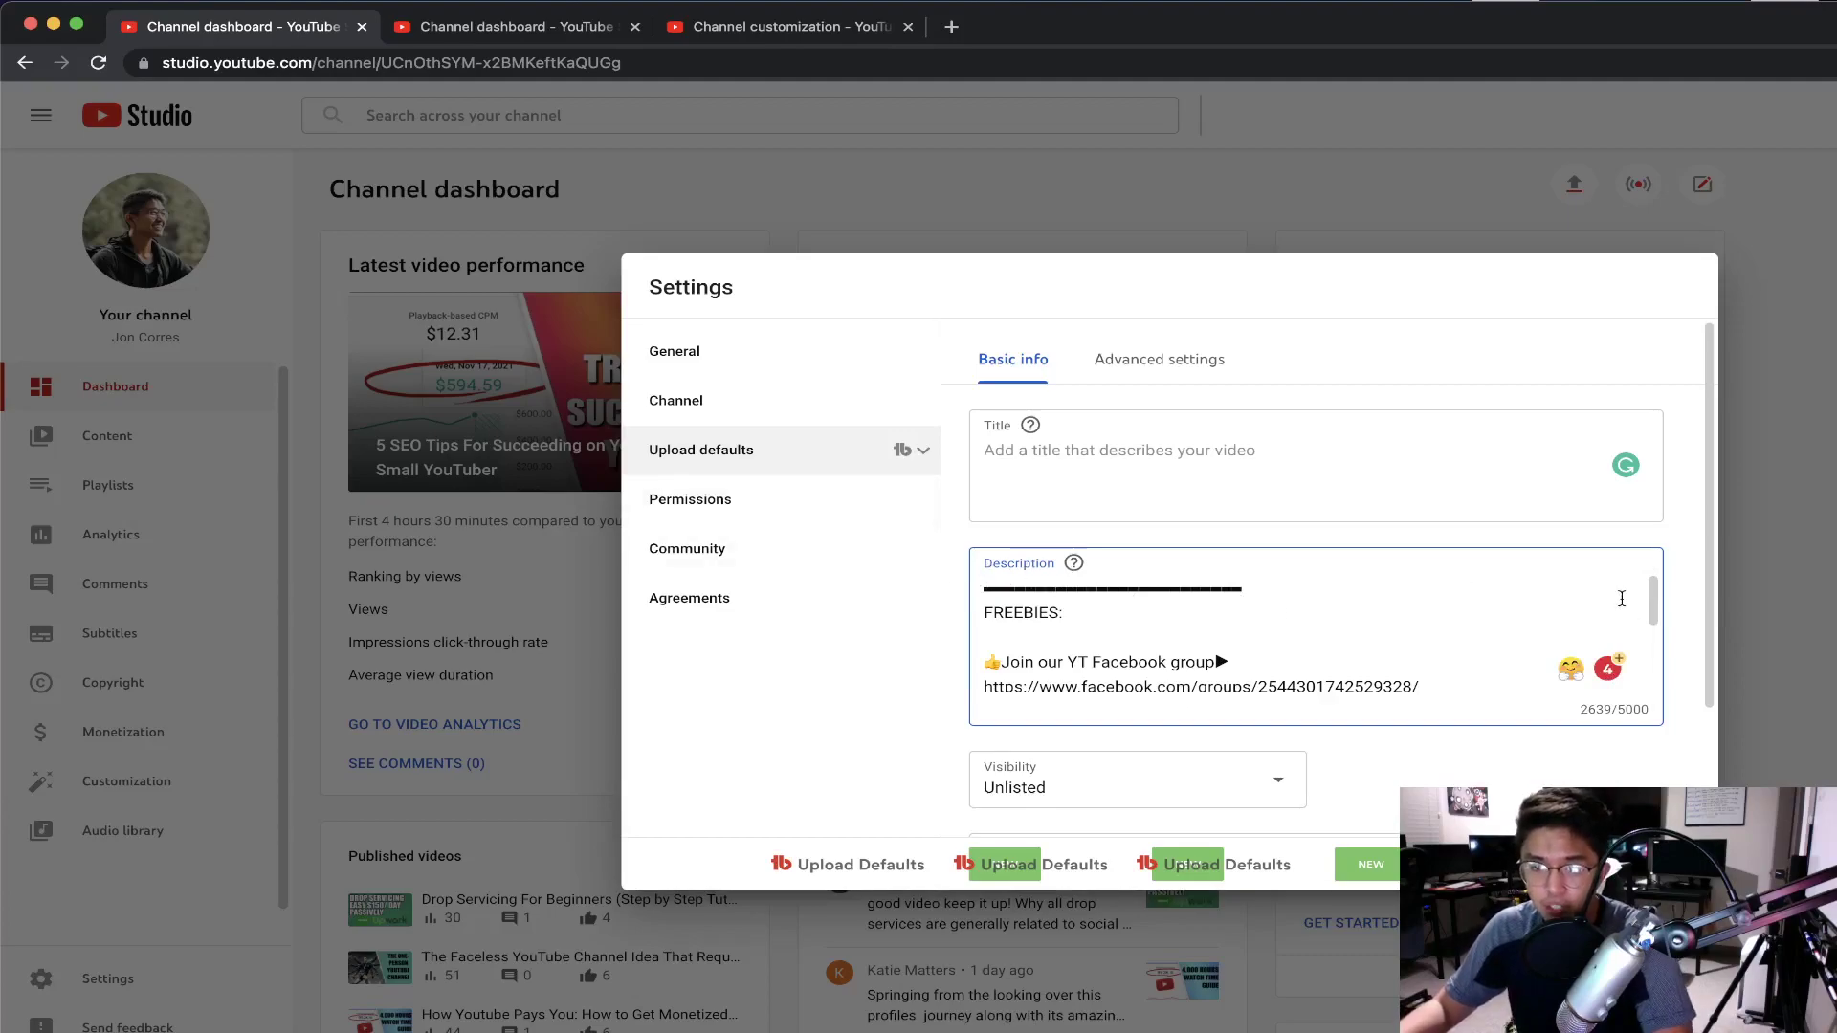
{"action": "scroll", "coordinate": [1652, 601], "scroll_direction": "down", "scroll_amount": 3}
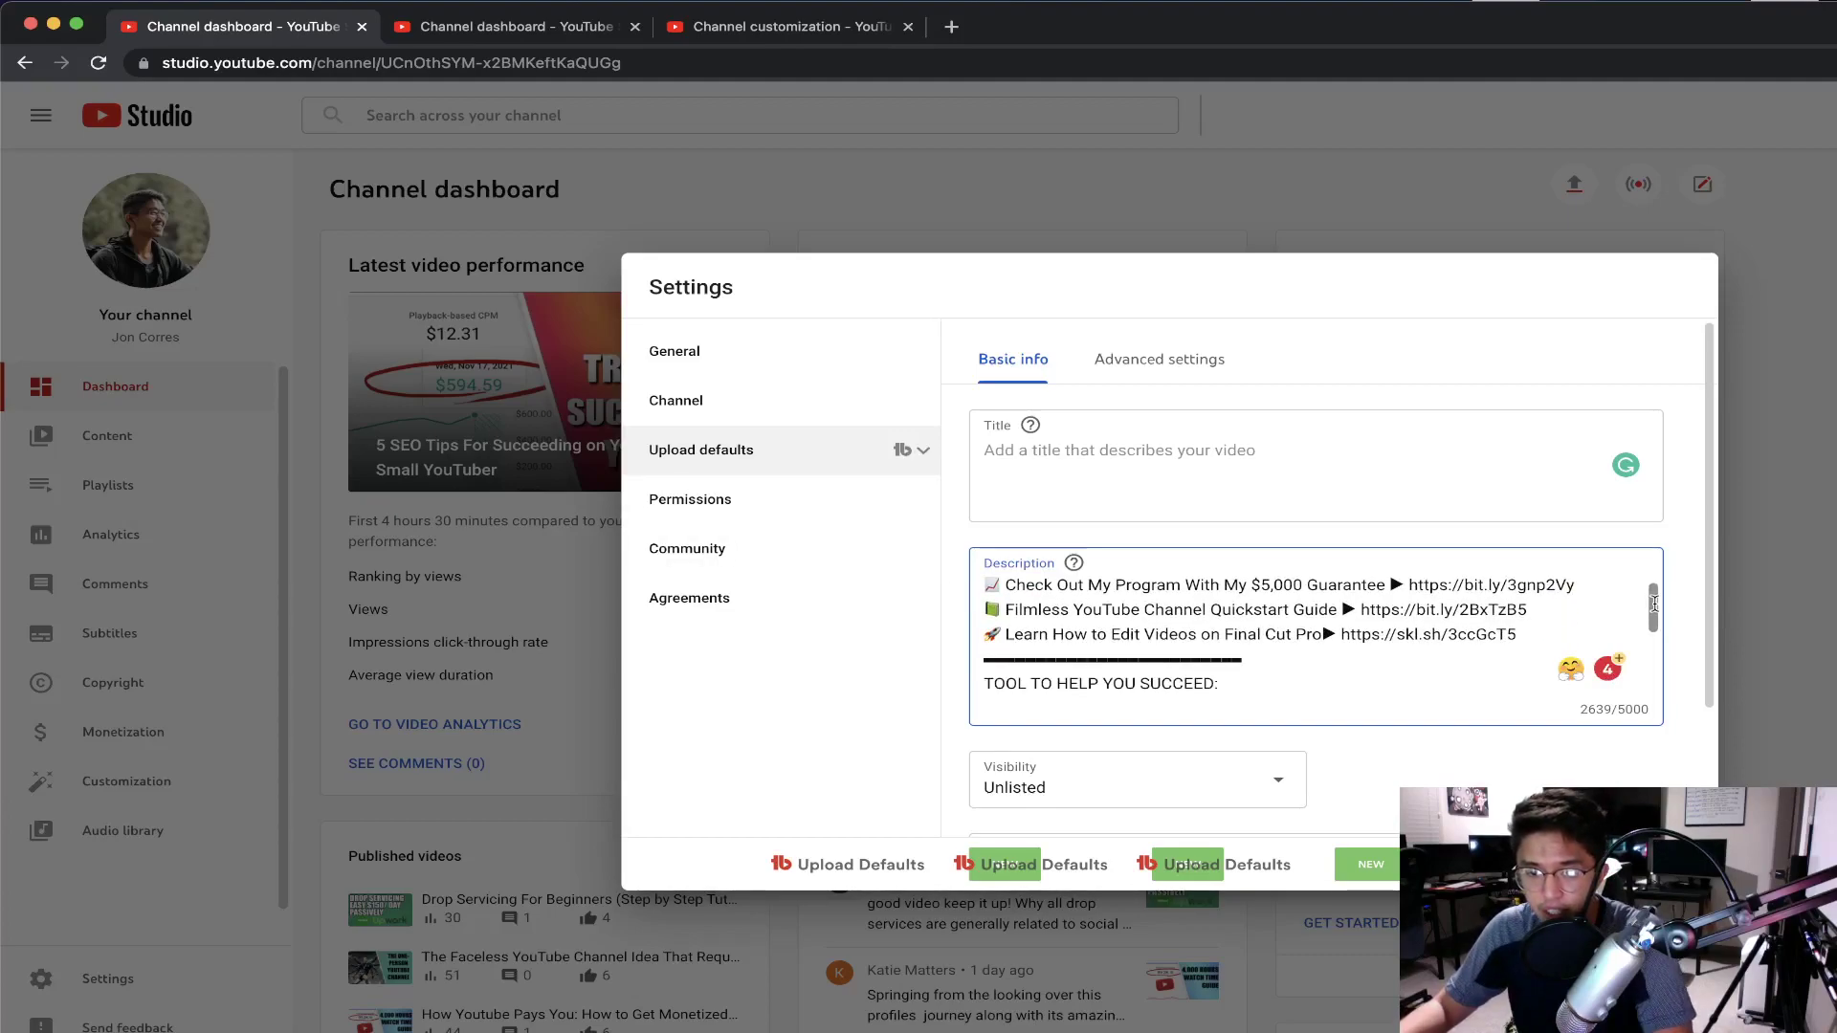
{"action": "scroll", "coordinate": [1653, 605], "scroll_direction": "down", "scroll_amount": 2}
{"action": "scroll", "coordinate": [1653, 612], "scroll_direction": "down", "scroll_amount": 5}
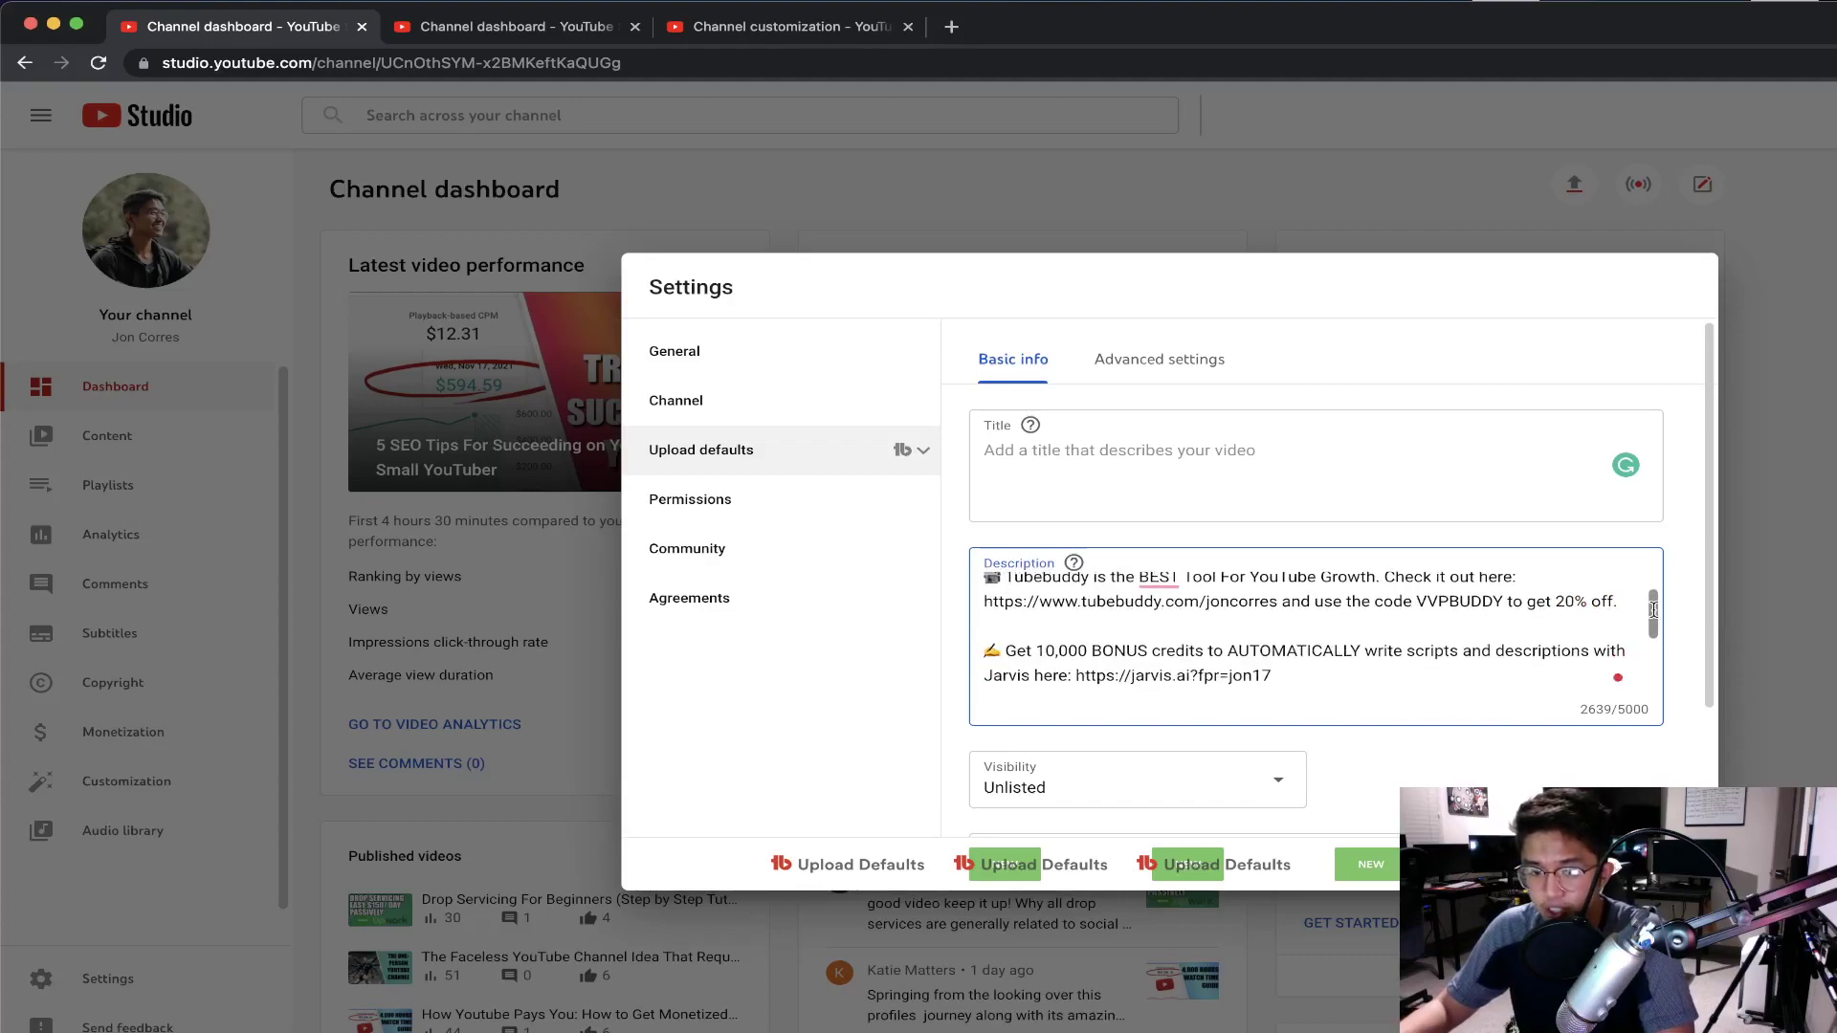
{"action": "scroll", "coordinate": [1654, 619], "scroll_direction": "down", "scroll_amount": 2}
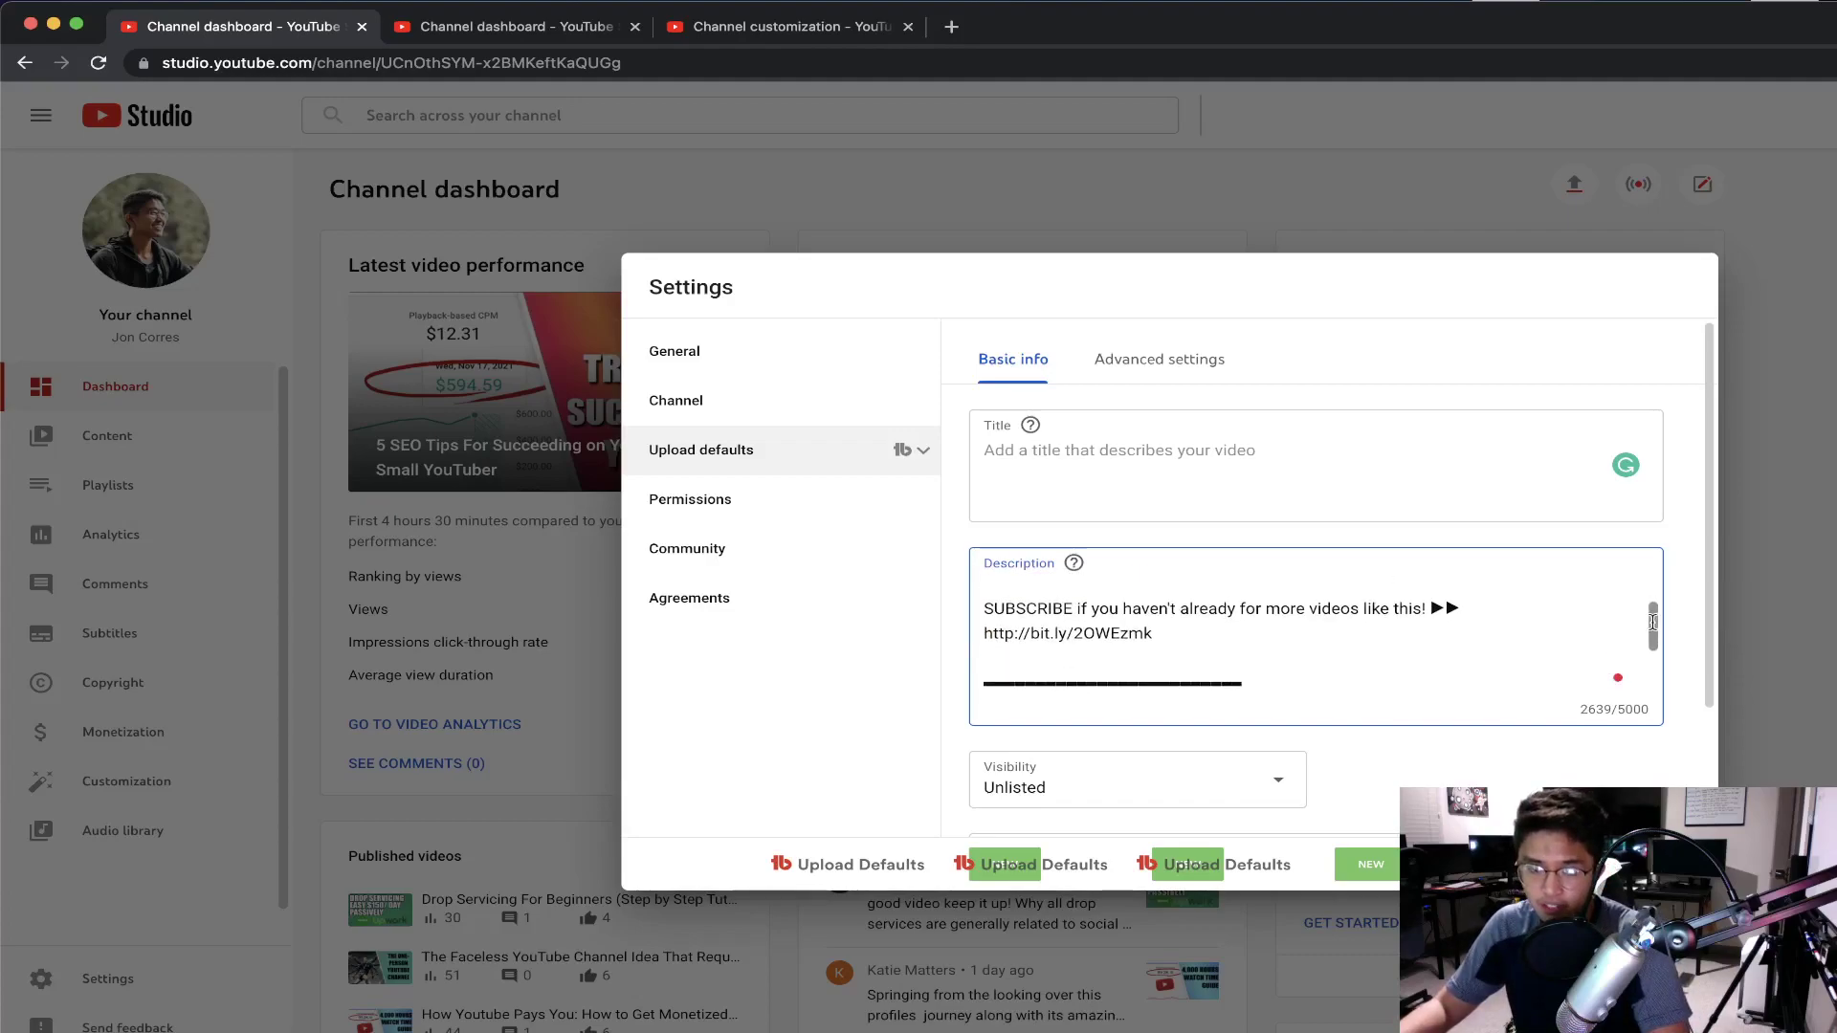
{"action": "triple_click", "coordinate": [1065, 587]}
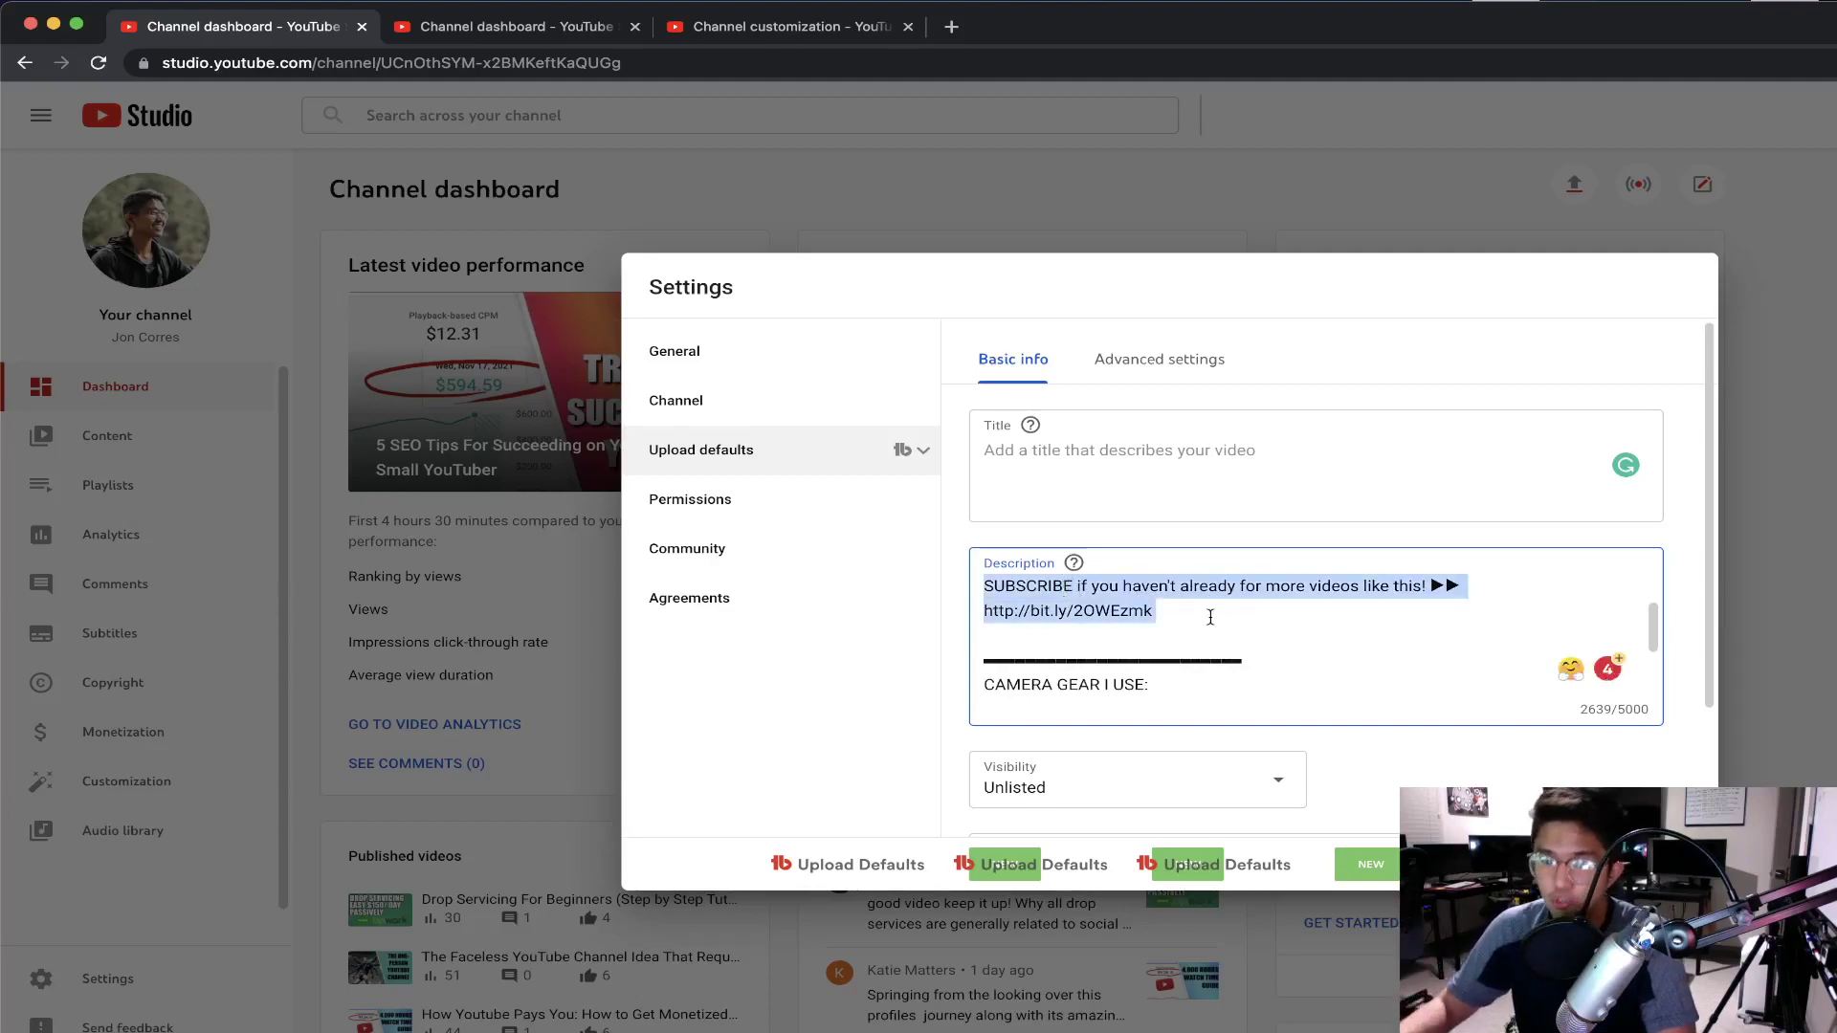
Step: Review the default upload visibility and tags, and compare the tags with the channel keywords
{"action": "scroll", "coordinate": [1608, 693], "scroll_direction": "down", "scroll_amount": 1}
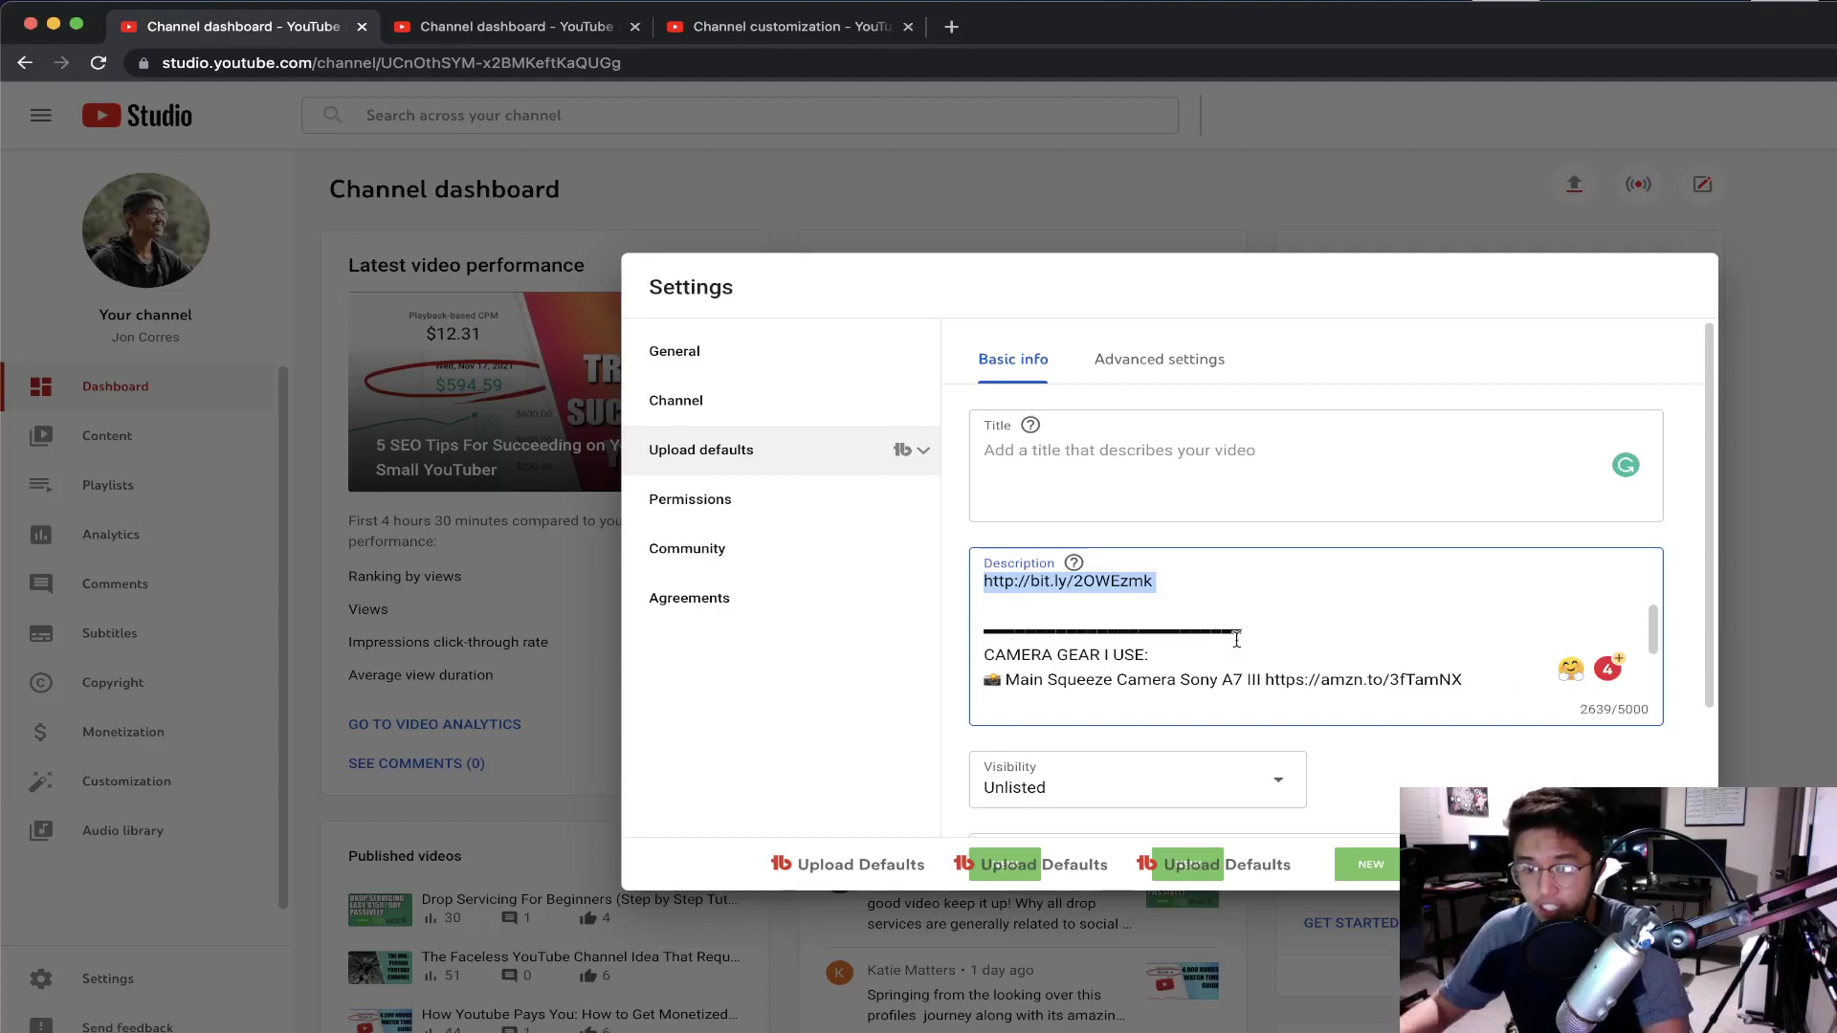
{"action": "scroll", "coordinate": [1255, 704], "scroll_direction": "down", "scroll_amount": 1}
{"action": "scroll", "coordinate": [1354, 713], "scroll_direction": "down", "scroll_amount": 1}
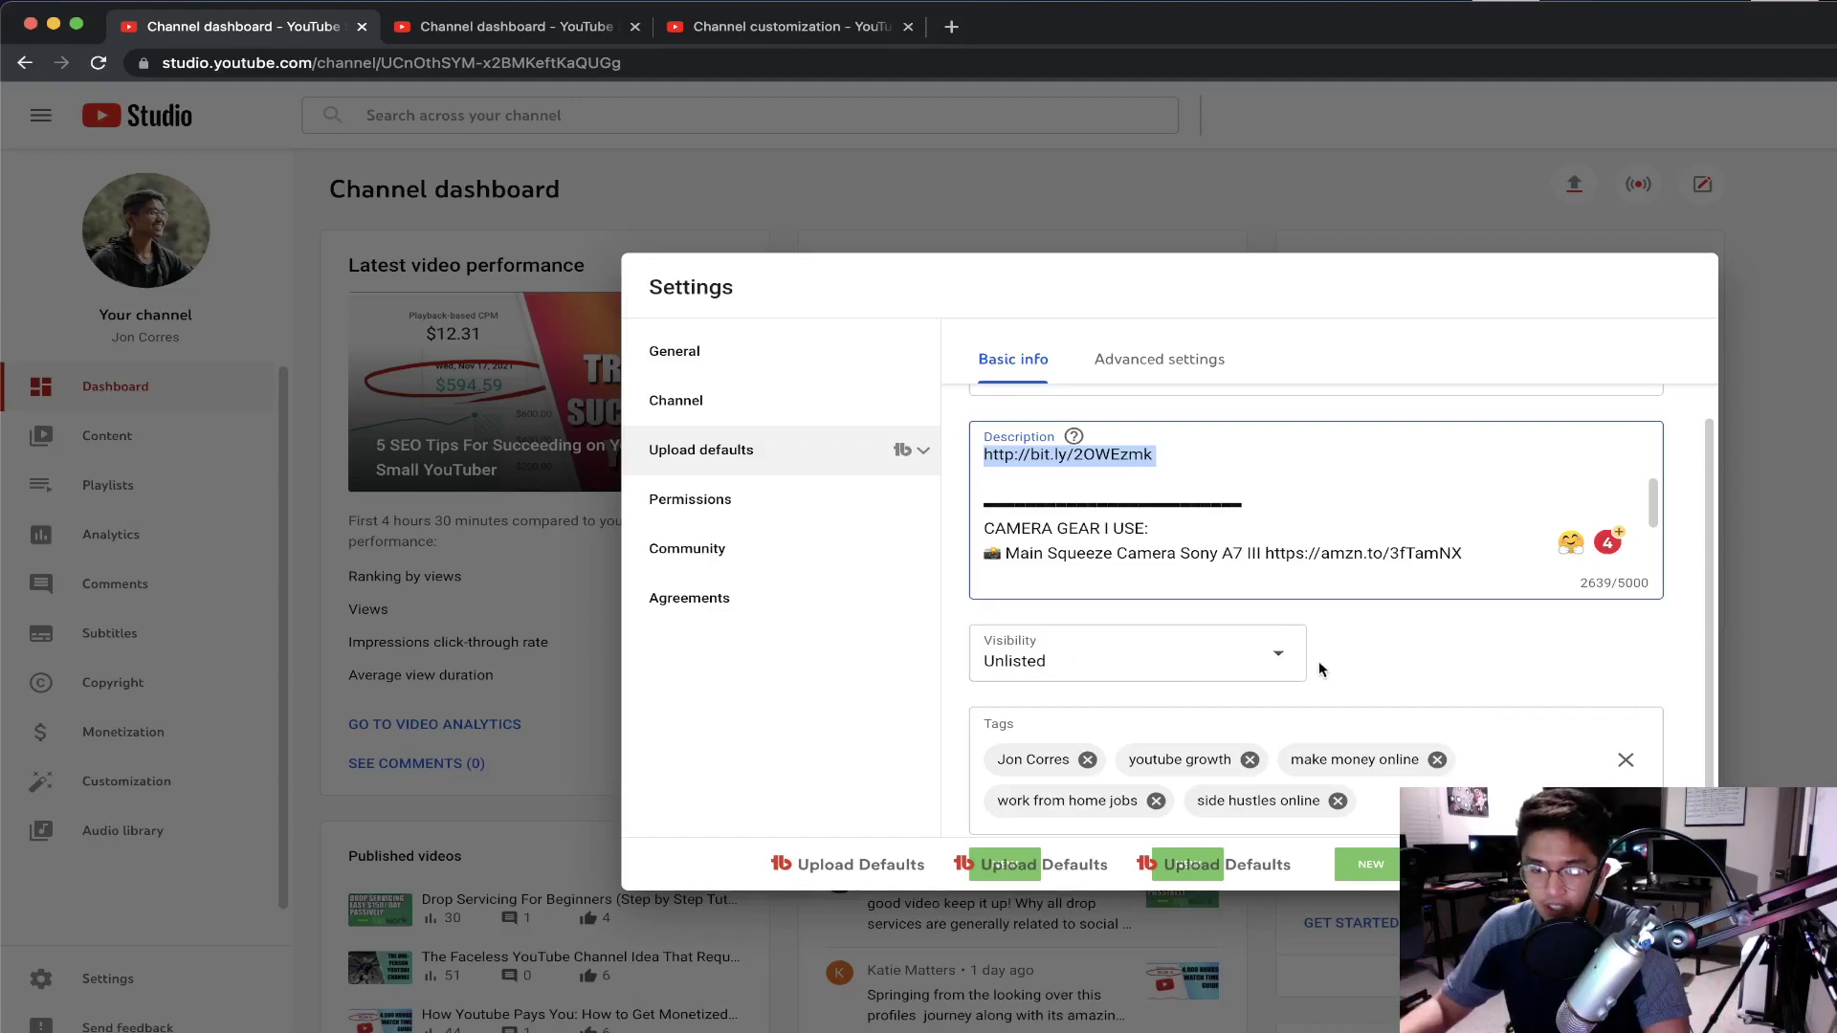
{"action": "scroll", "coordinate": [1359, 684], "scroll_direction": "down", "scroll_amount": 1}
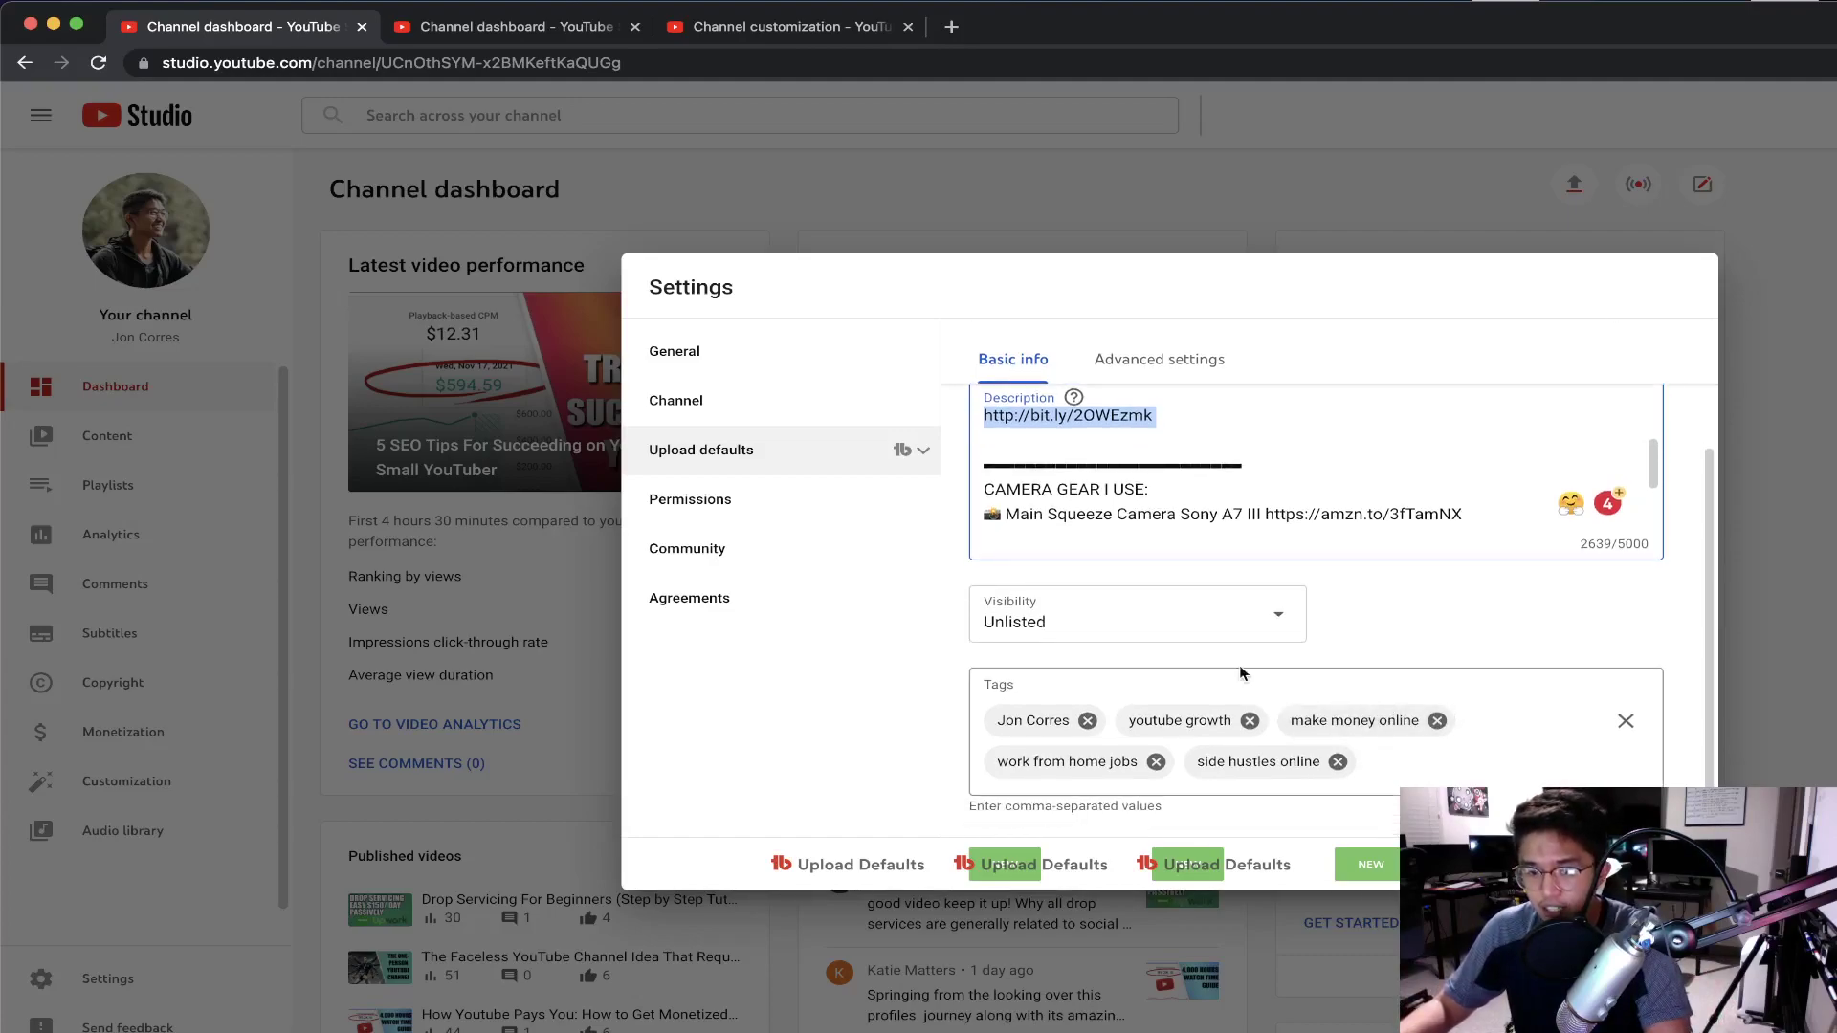
{"action": "left_click", "coordinate": [756, 402]}
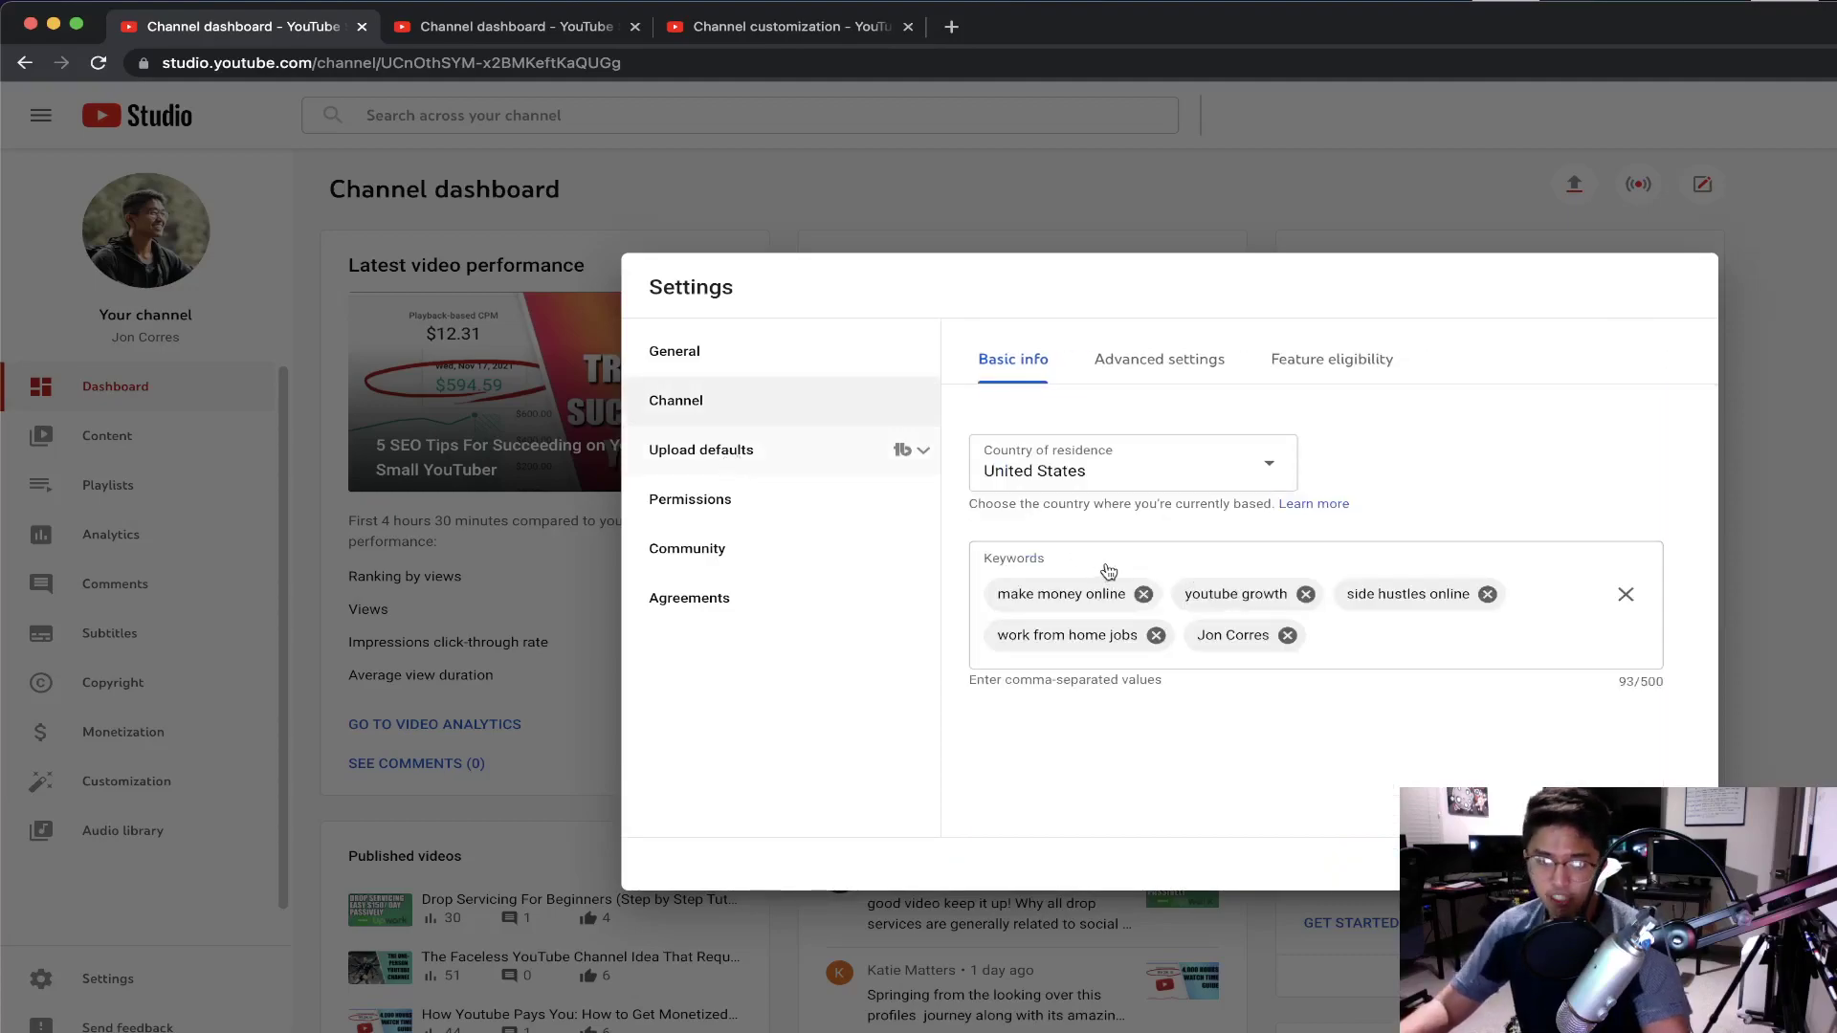
{"action": "scroll", "coordinate": [1110, 658], "scroll_direction": "down", "scroll_amount": 10}
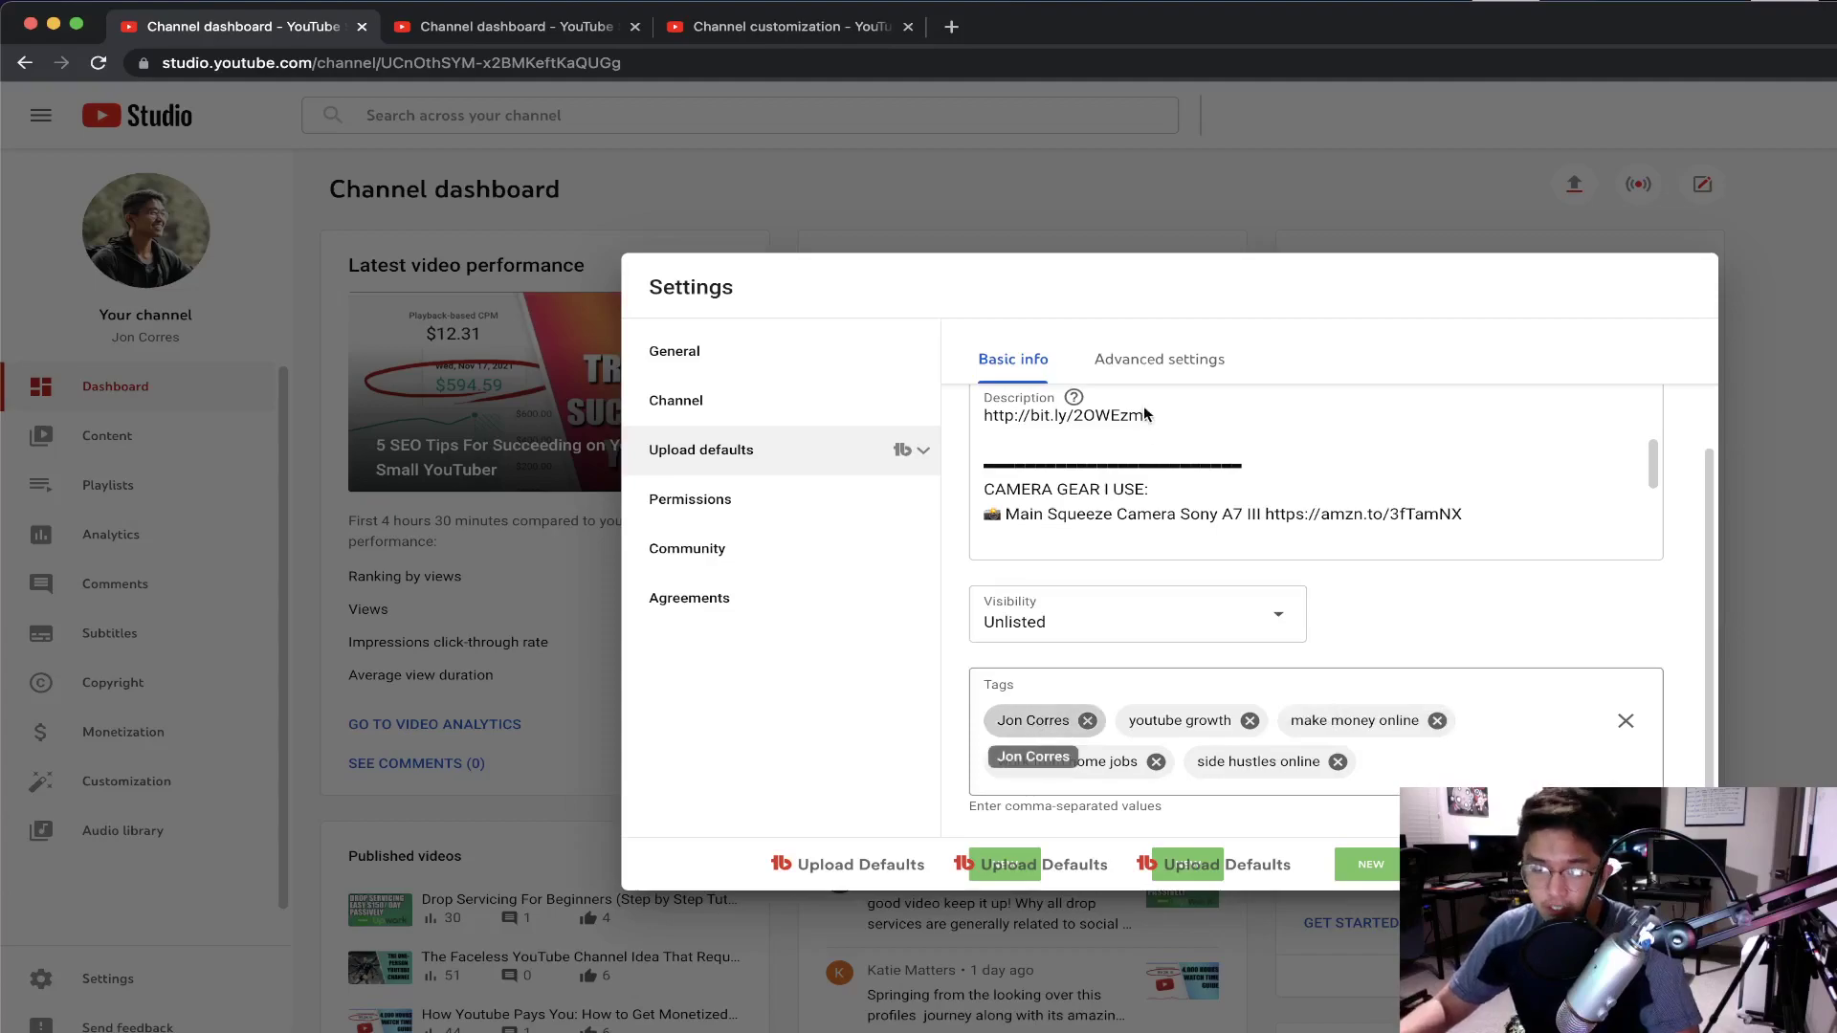
Step: Examine the advanced upload defaults, including automatic chapters, the available video categories, languages and comment visibility
{"action": "left_click", "coordinate": [1138, 361]}
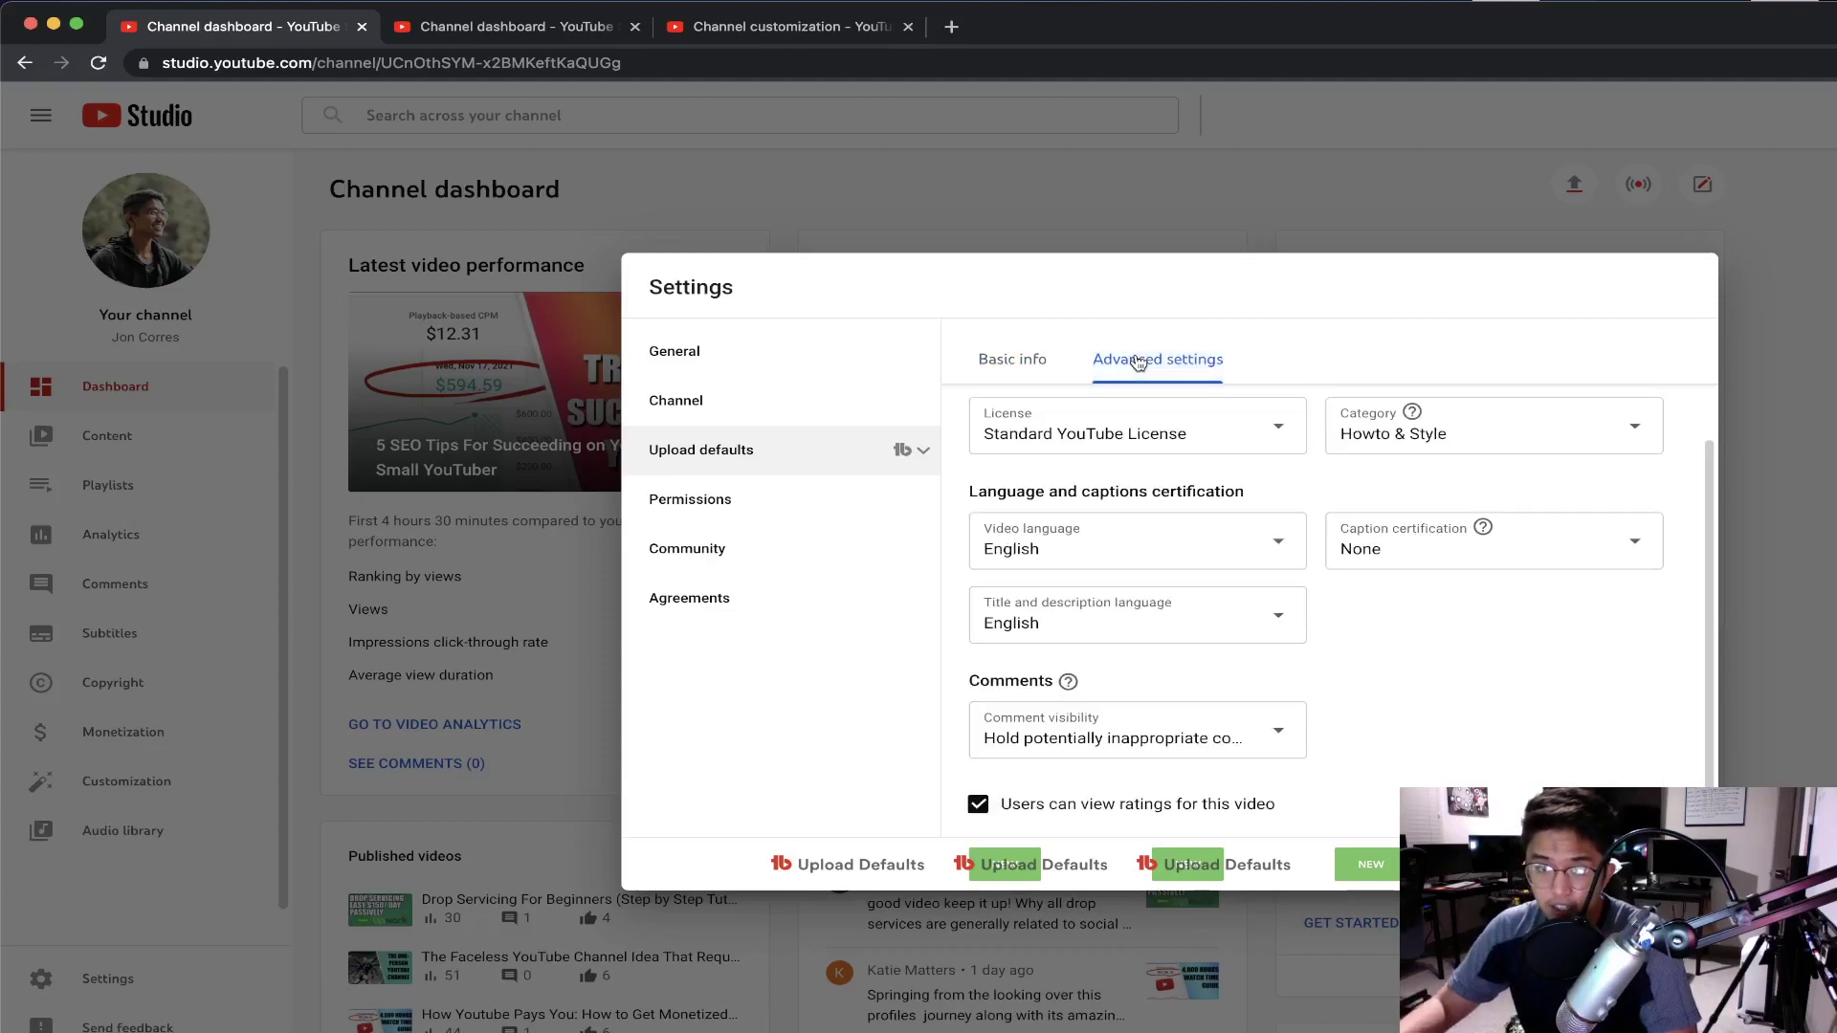
{"action": "scroll", "coordinate": [1282, 571], "scroll_direction": "up", "scroll_amount": 2}
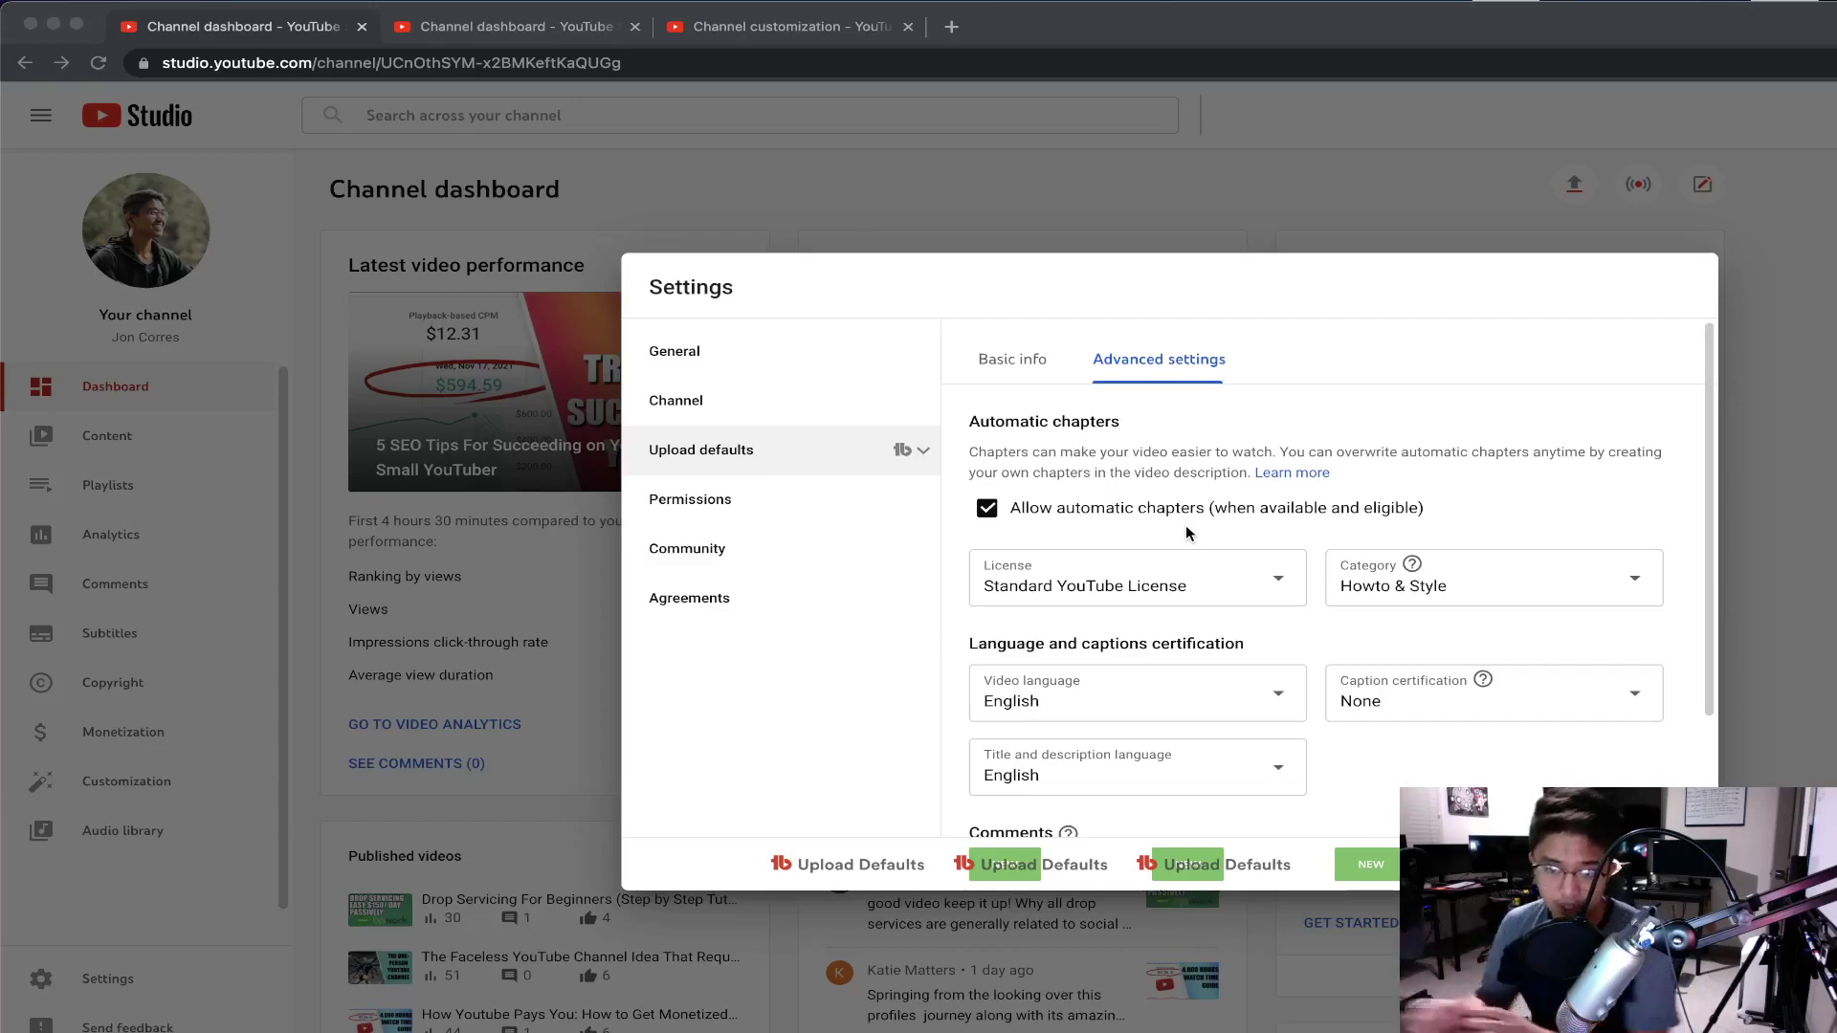
{"action": "left_click", "coordinate": [1455, 593]}
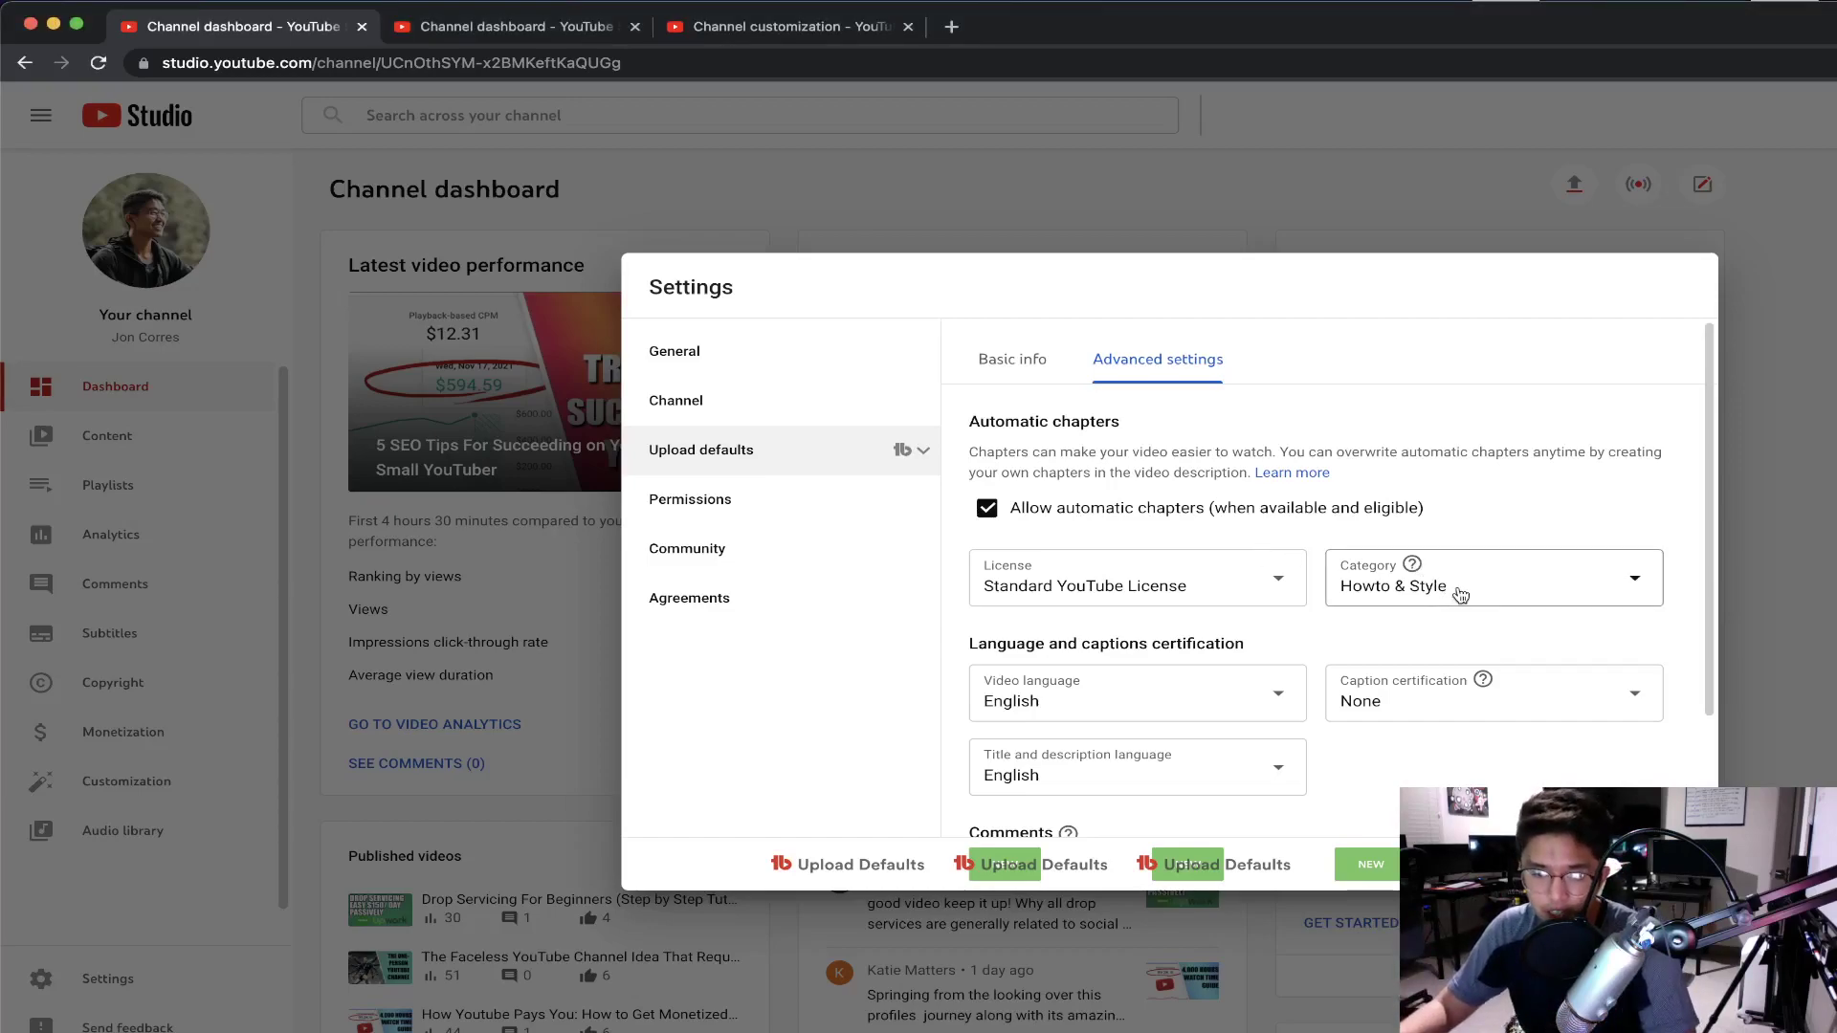
{"action": "left_click", "coordinate": [1548, 581]}
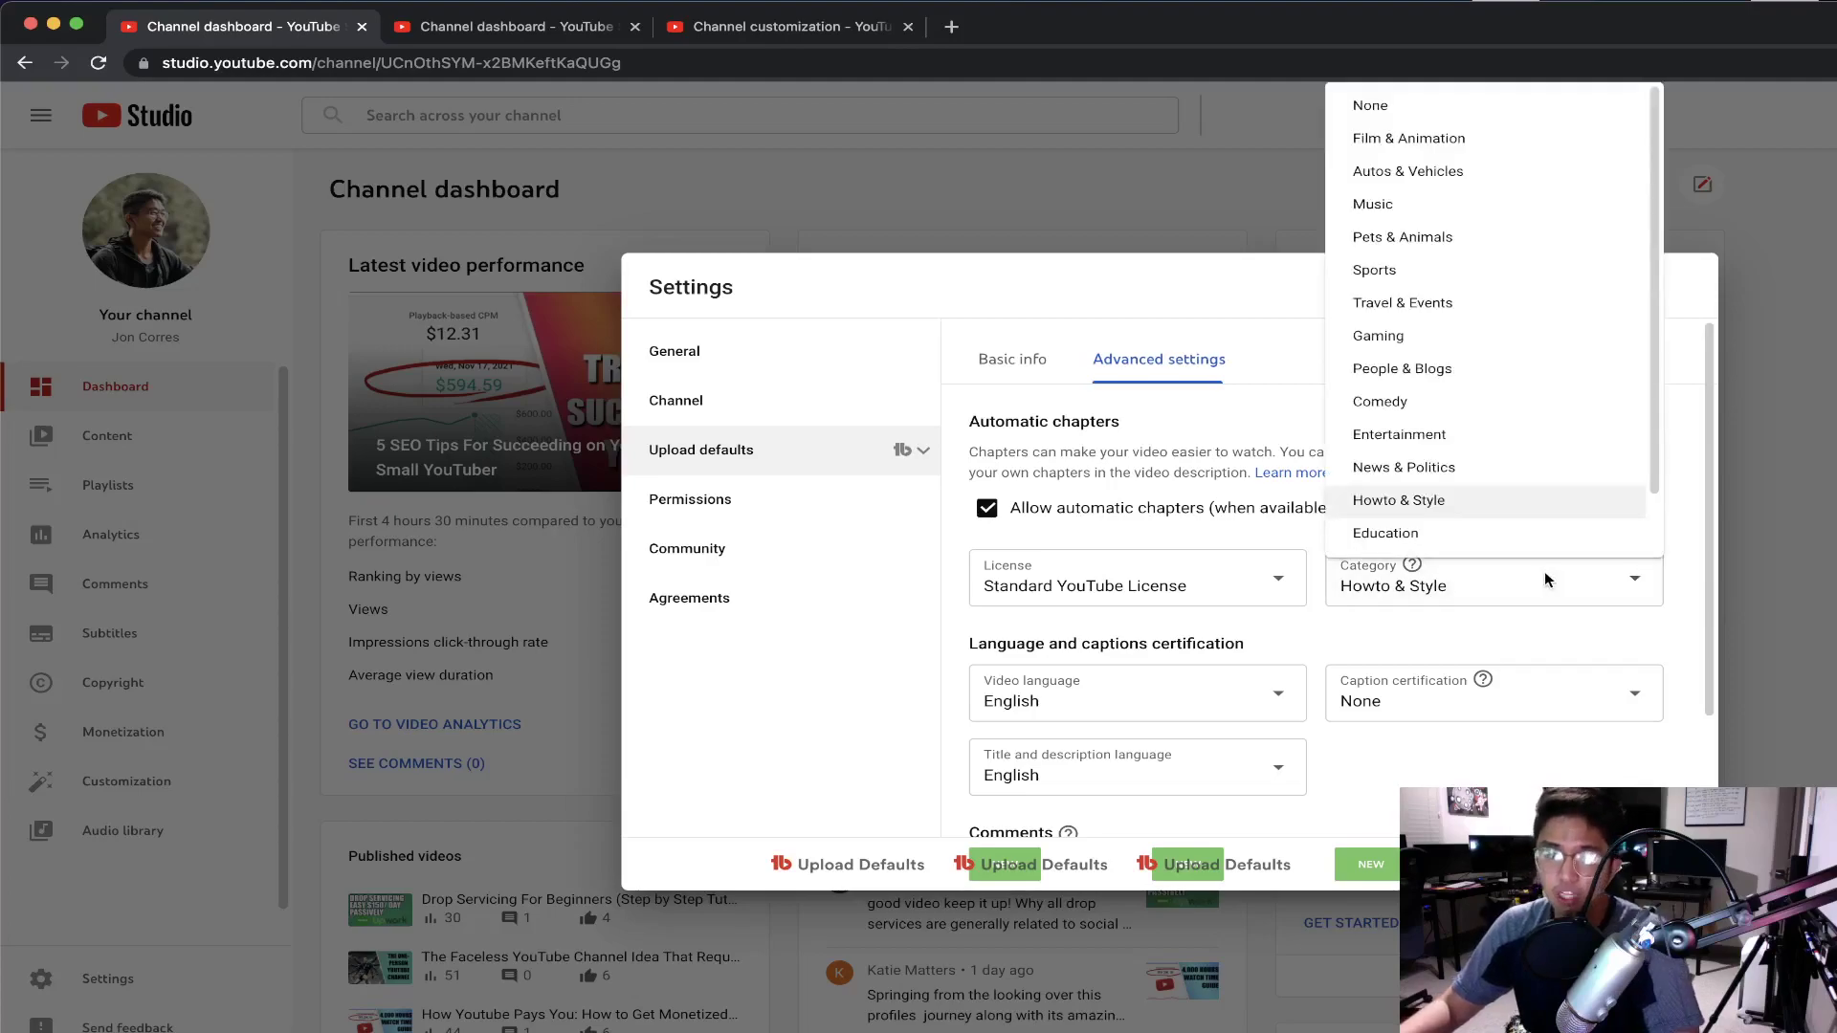
{"action": "left_click", "coordinate": [1625, 590]}
{"action": "scroll", "coordinate": [1203, 681], "scroll_direction": "down", "scroll_amount": 3}
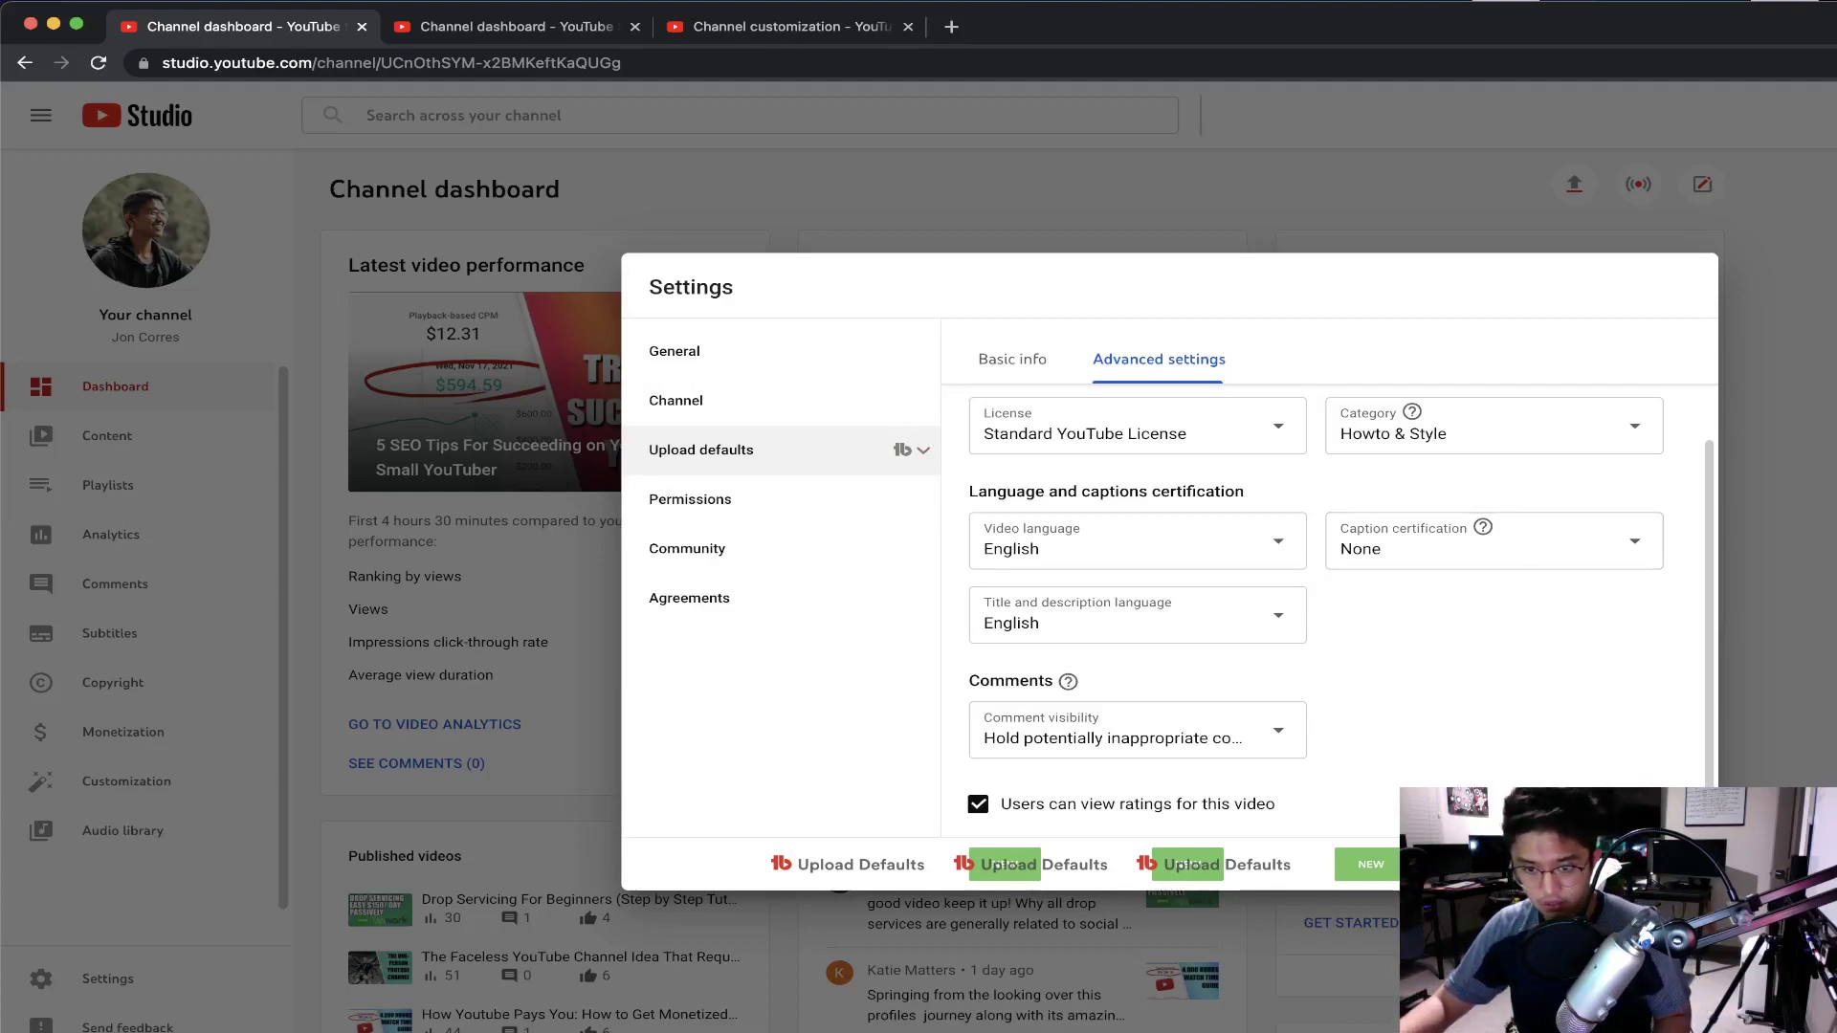
Step: Leave the settings and examine the channel customization layout, including the channel trailer, featured video and featured sections
{"action": "left_click", "coordinate": [146, 788]}
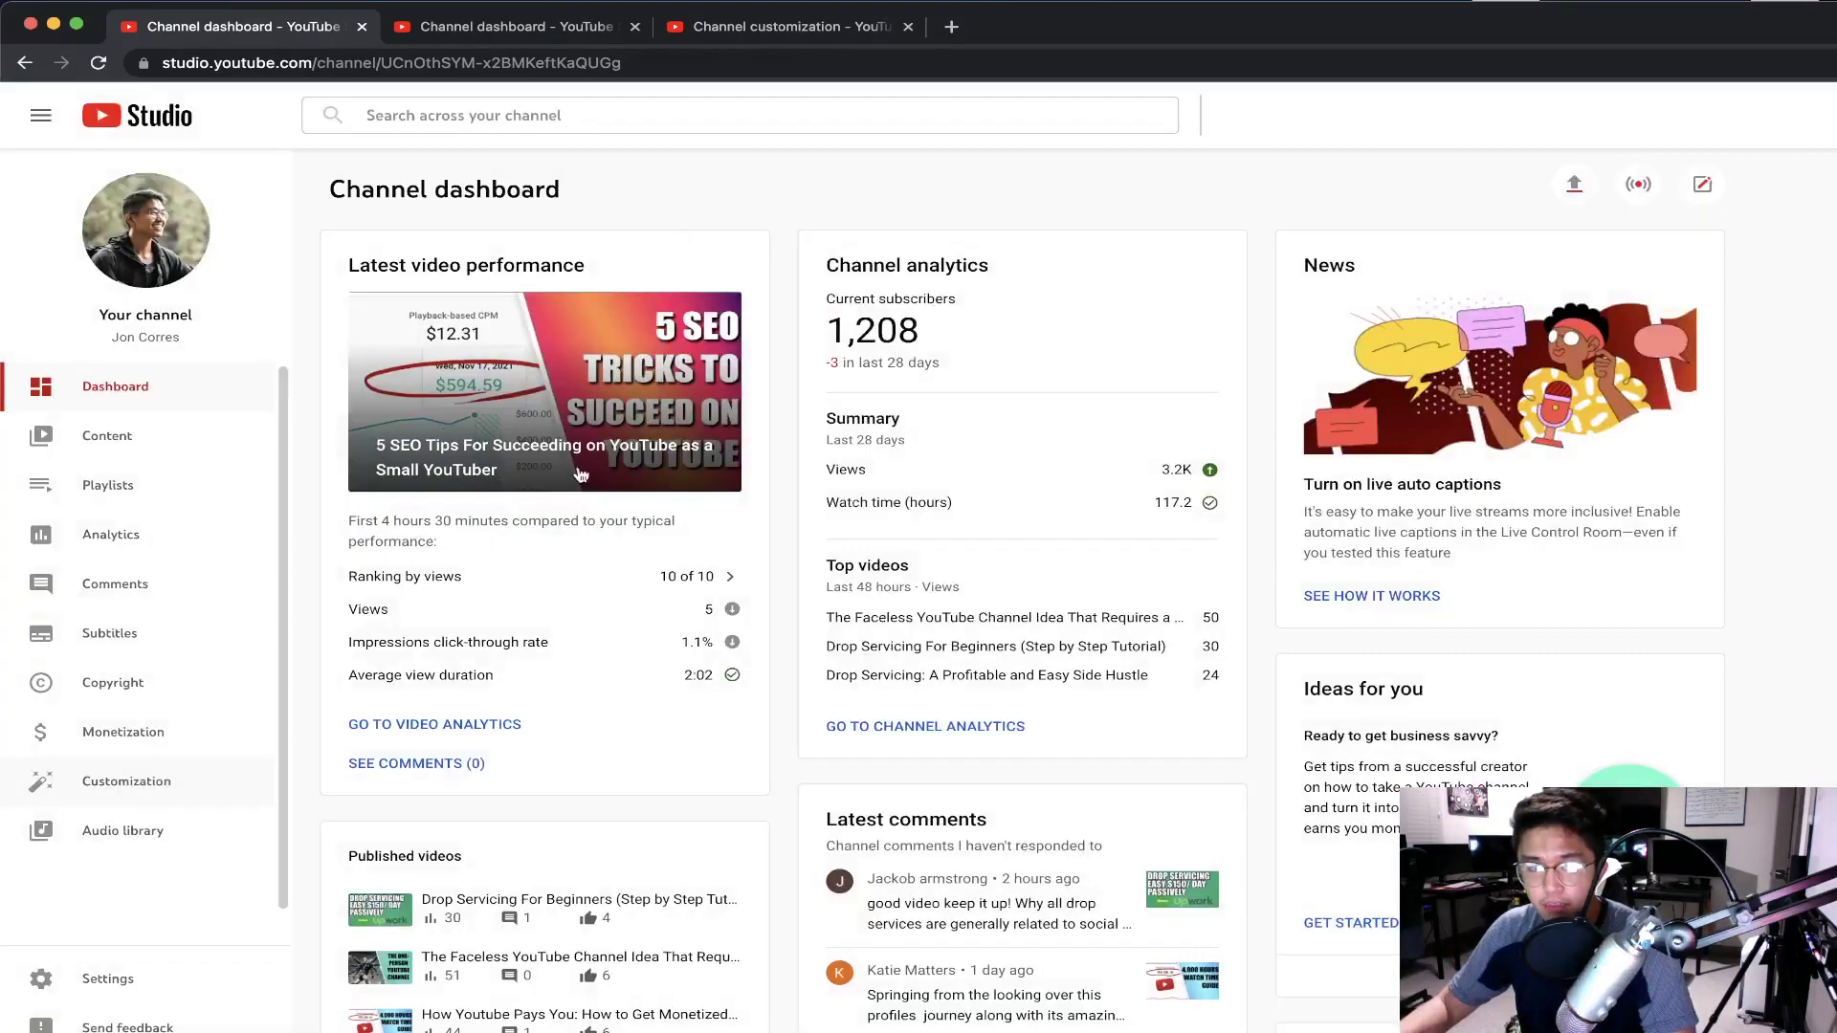
{"action": "left_click", "coordinate": [744, 29]}
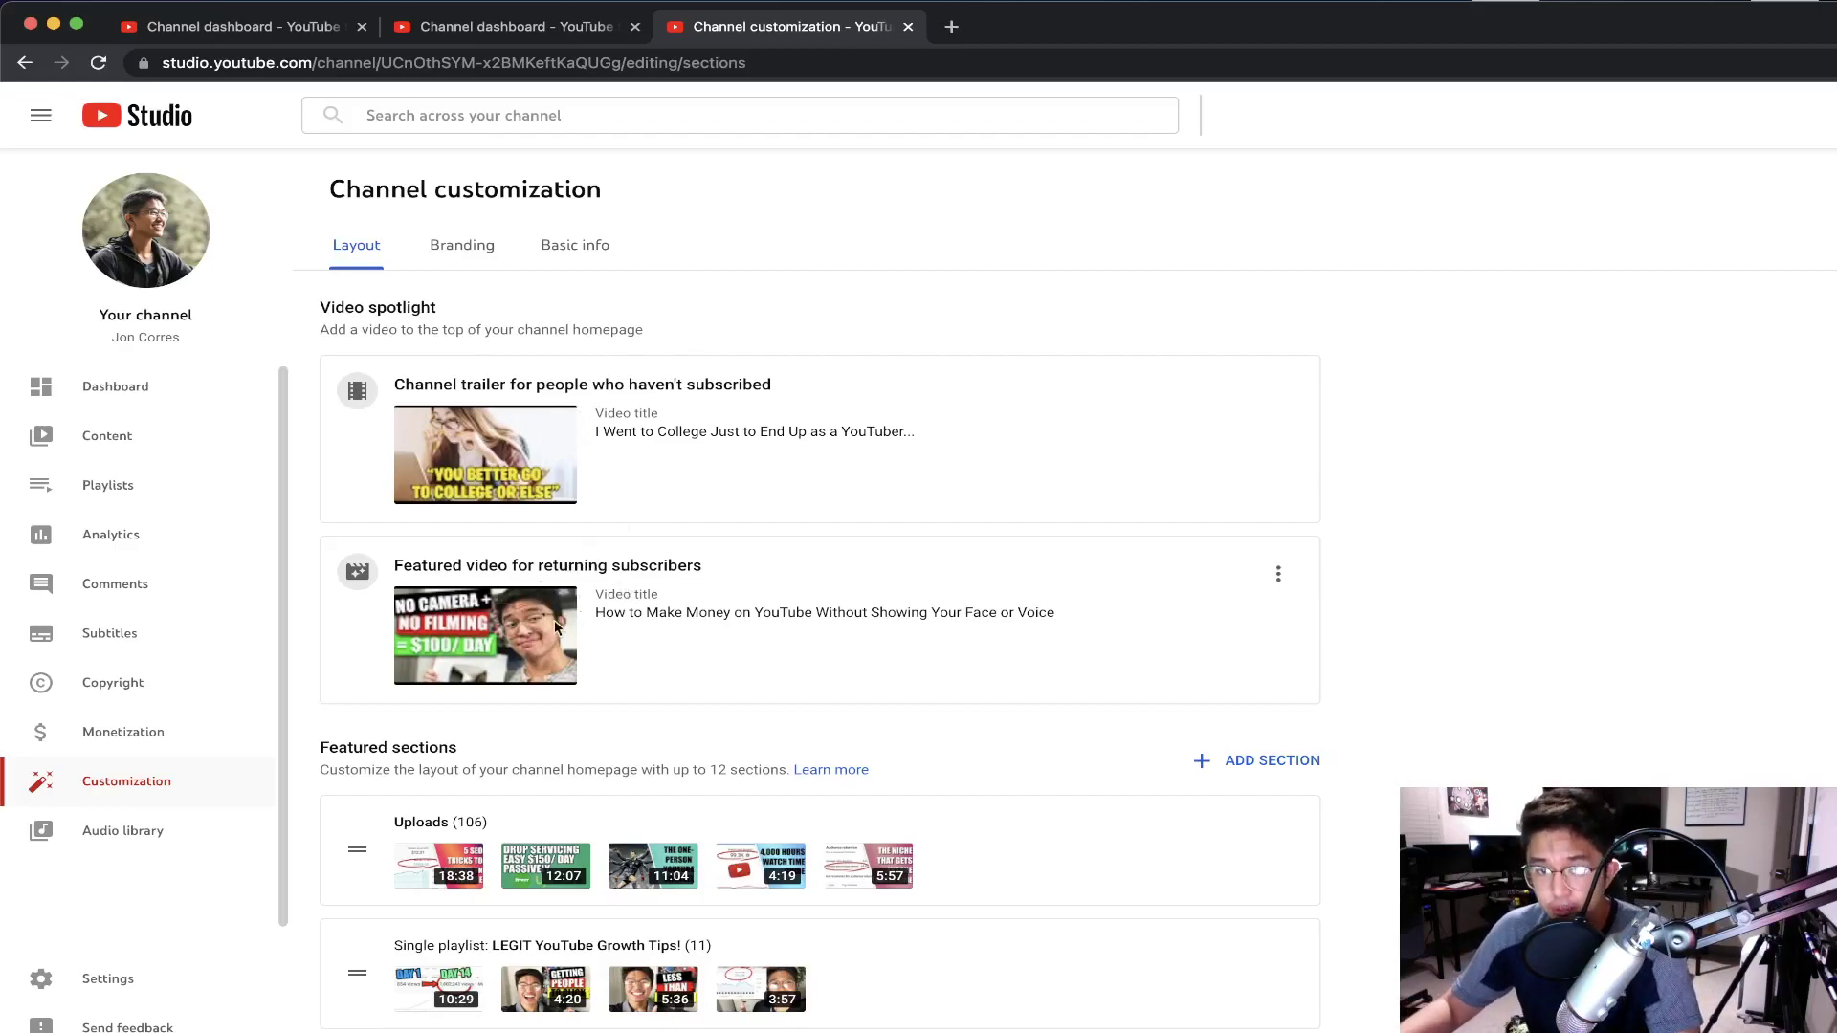
{"action": "scroll", "coordinate": [616, 546], "scroll_direction": "down", "scroll_amount": 1}
{"action": "scroll", "coordinate": [1320, 354], "scroll_direction": "up", "scroll_amount": 1}
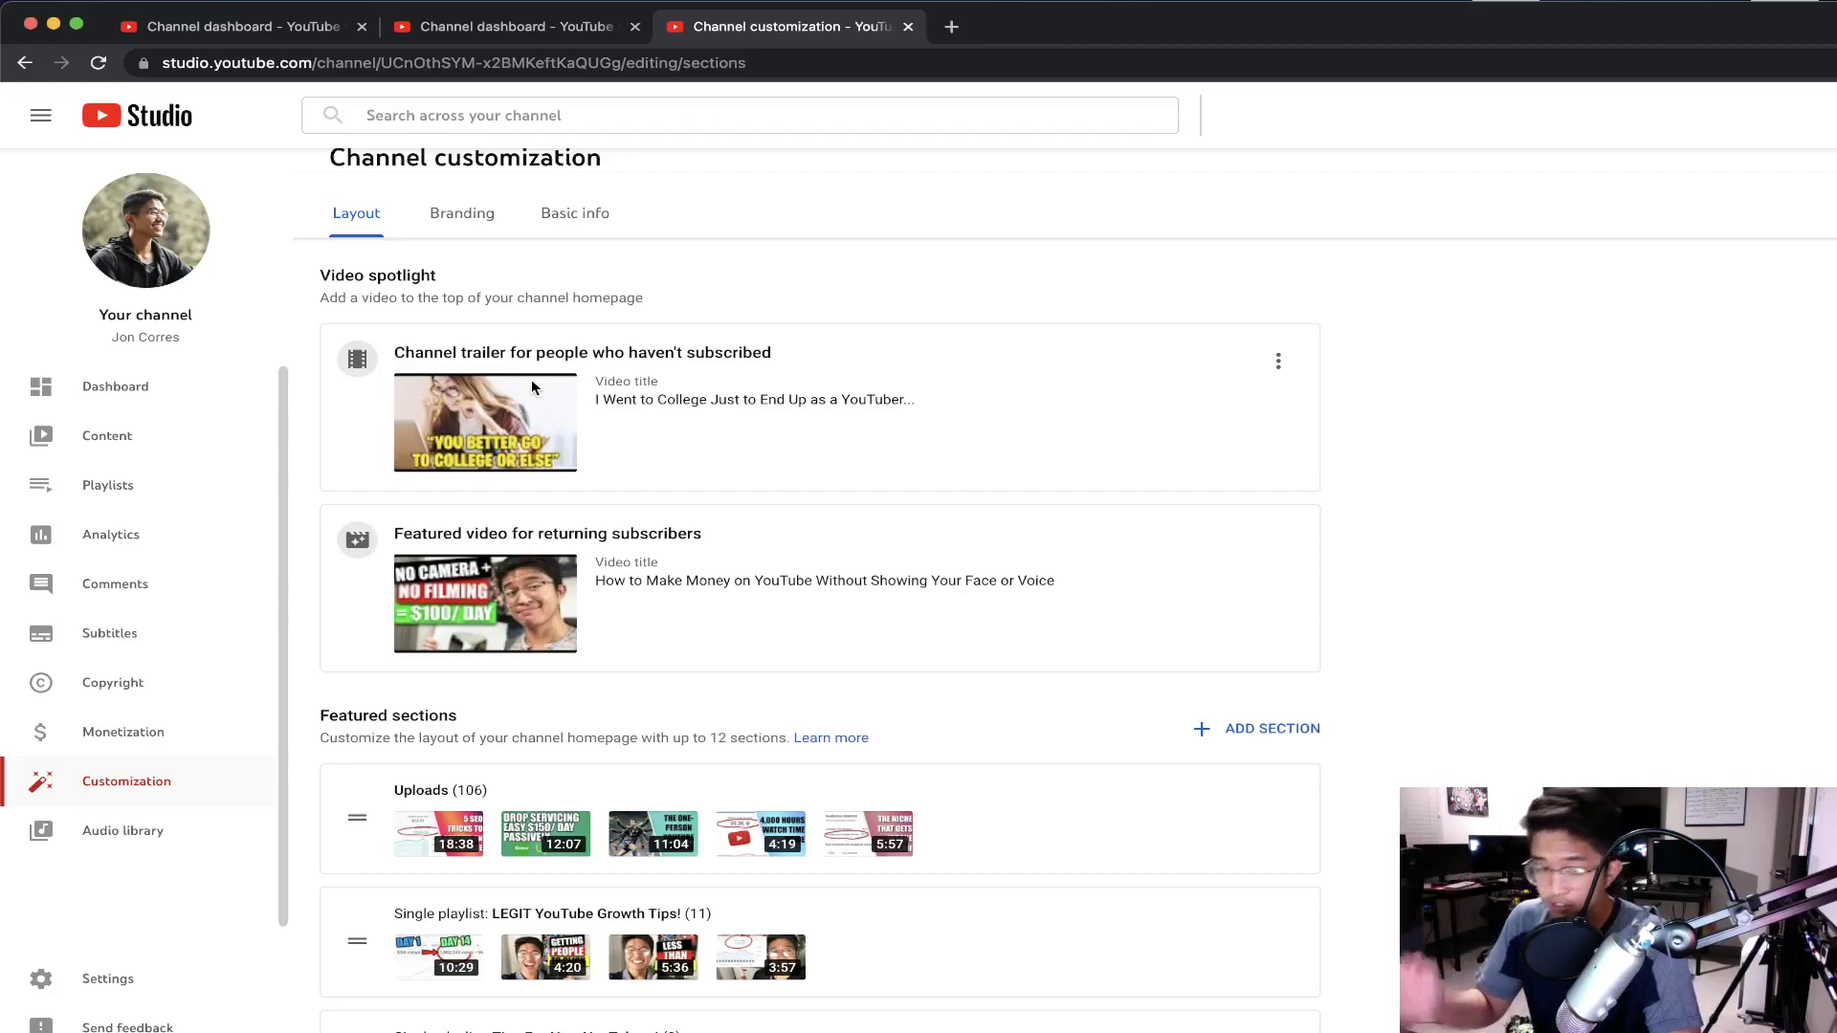
{"action": "scroll", "coordinate": [543, 478], "scroll_direction": "down", "scroll_amount": 5}
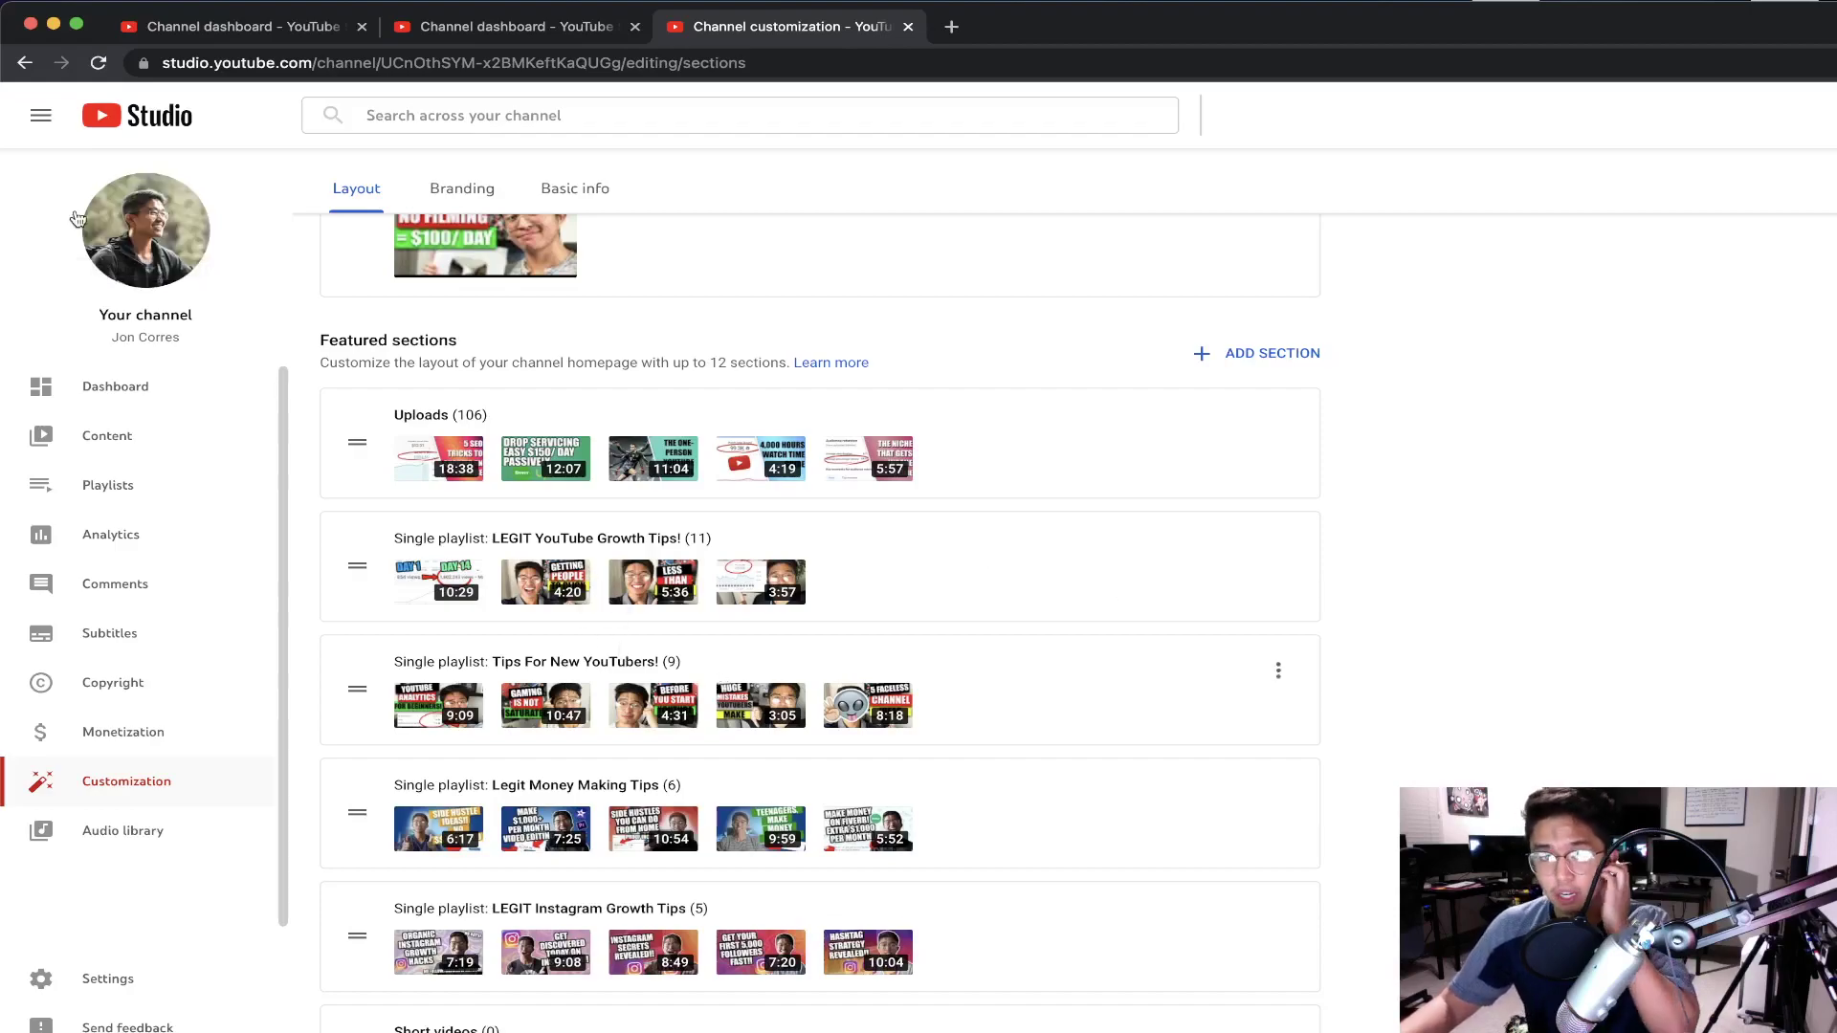
Step: View the public channel page and compare its home trailer, uploads and playlist rows with the customization layout
{"action": "left_click", "coordinate": [197, 217]}
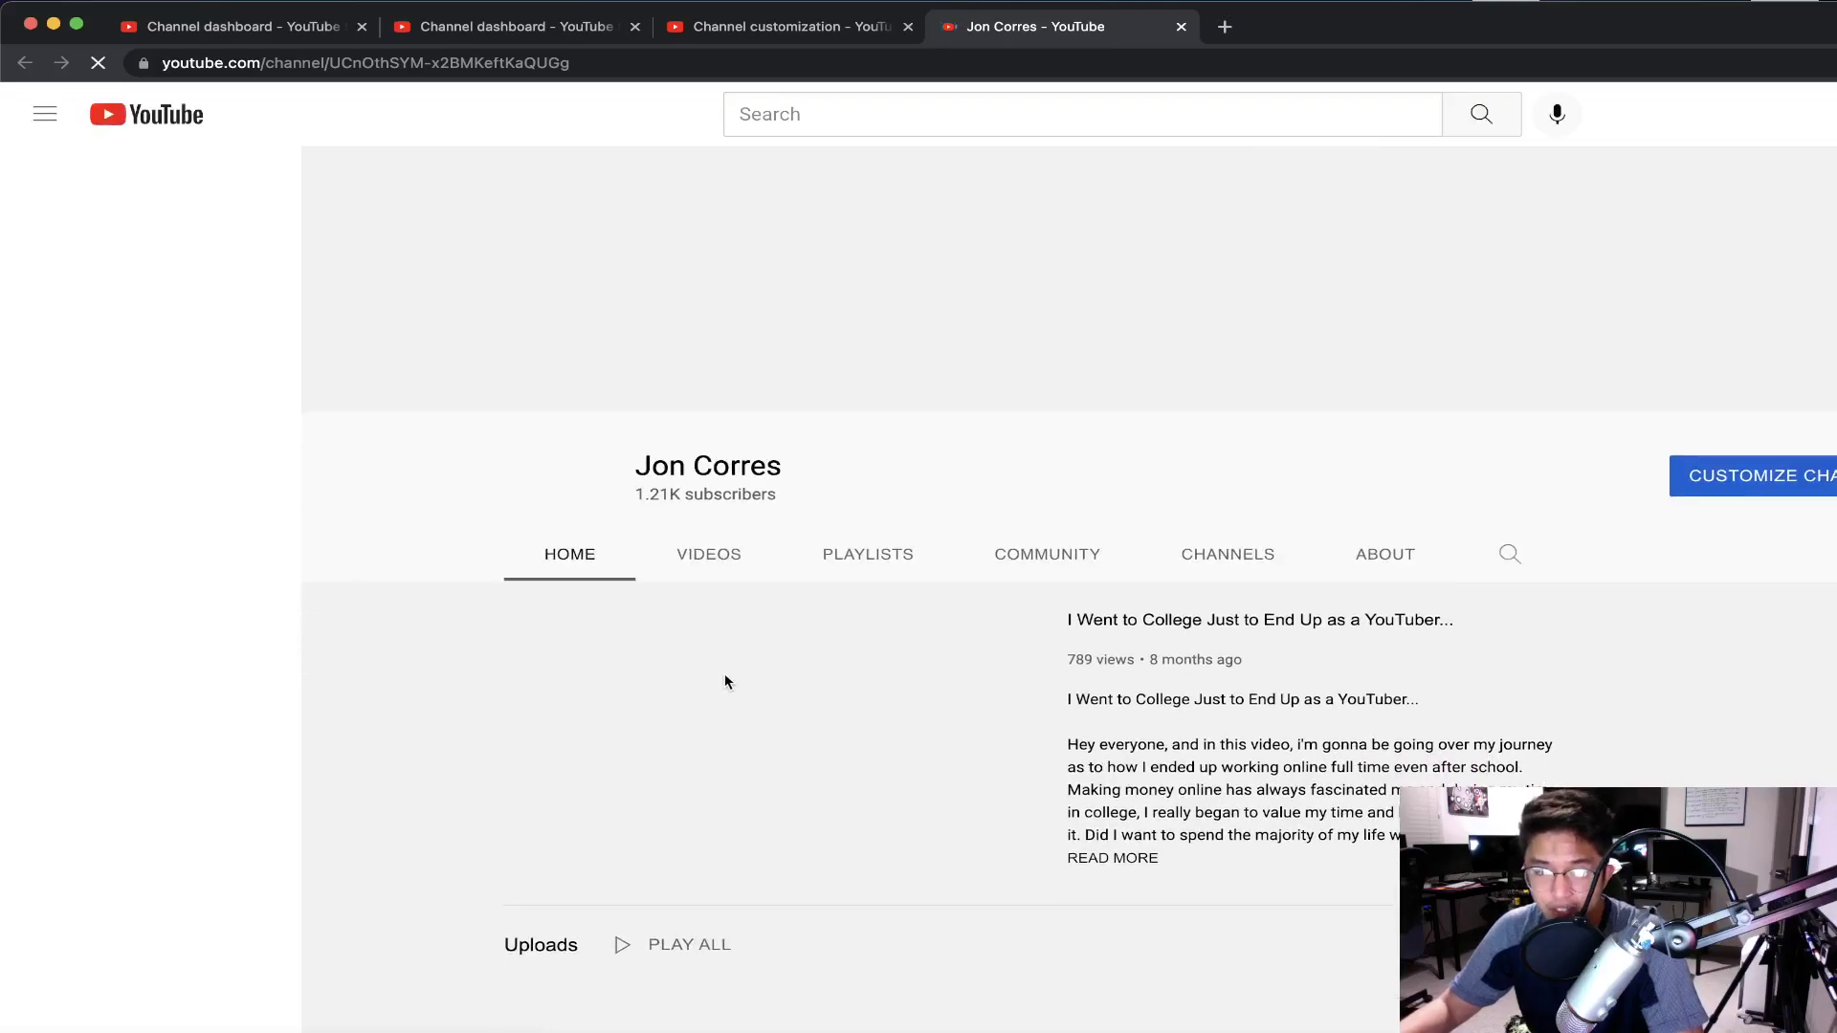
{"action": "left_click", "coordinate": [732, 27]}
{"action": "scroll", "coordinate": [587, 369], "scroll_direction": "up", "scroll_amount": 5}
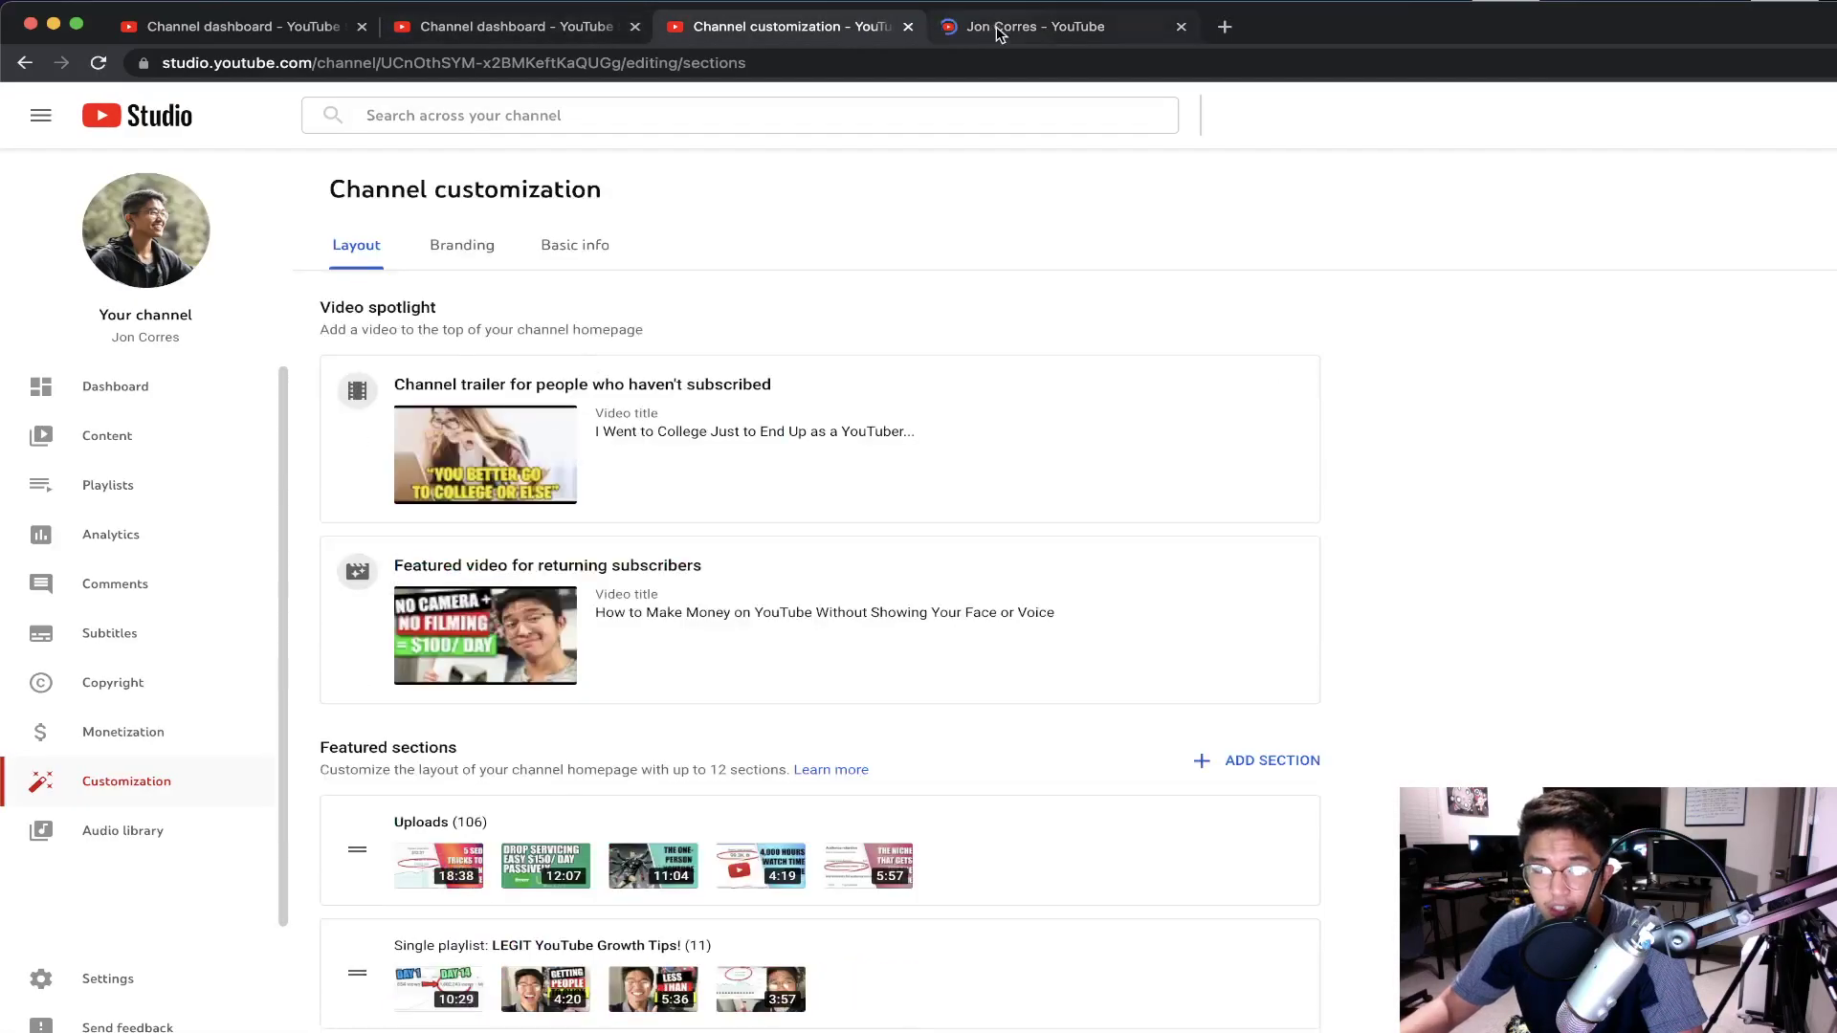
{"action": "key", "text": "ctrl+Tab"}
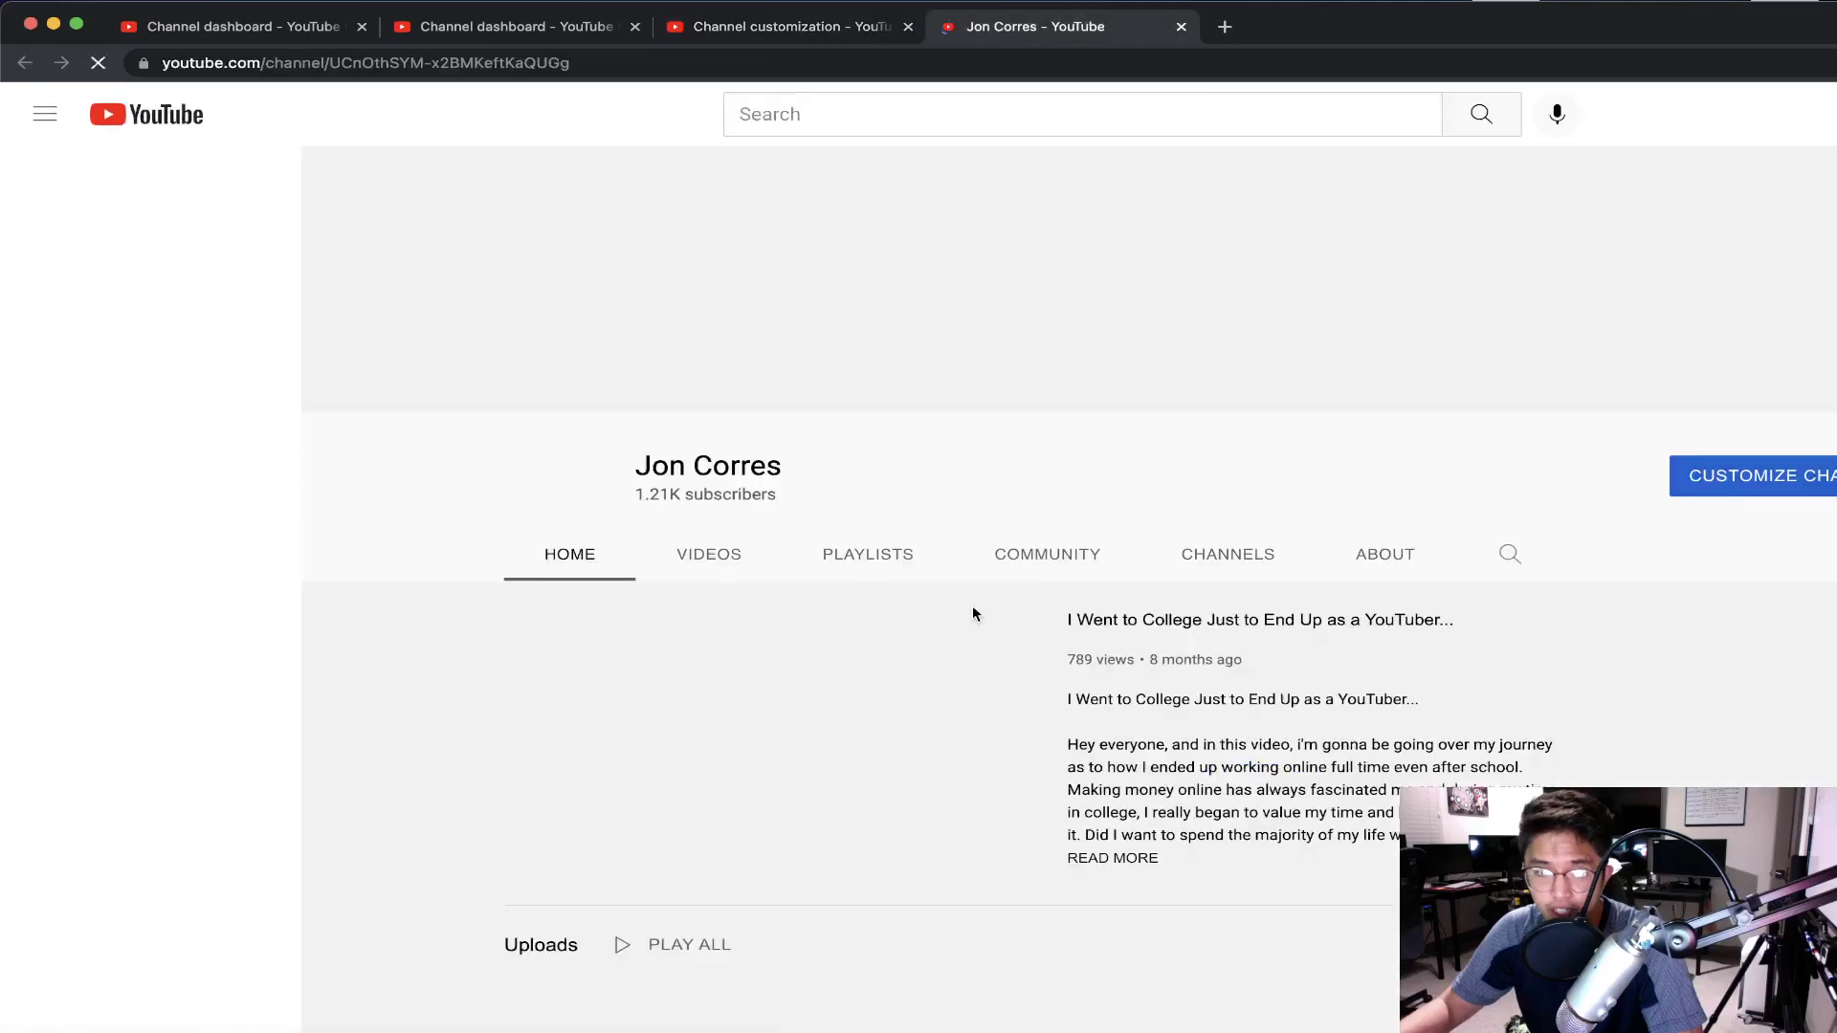
{"action": "scroll", "coordinate": [764, 615], "scroll_direction": "down", "scroll_amount": 6}
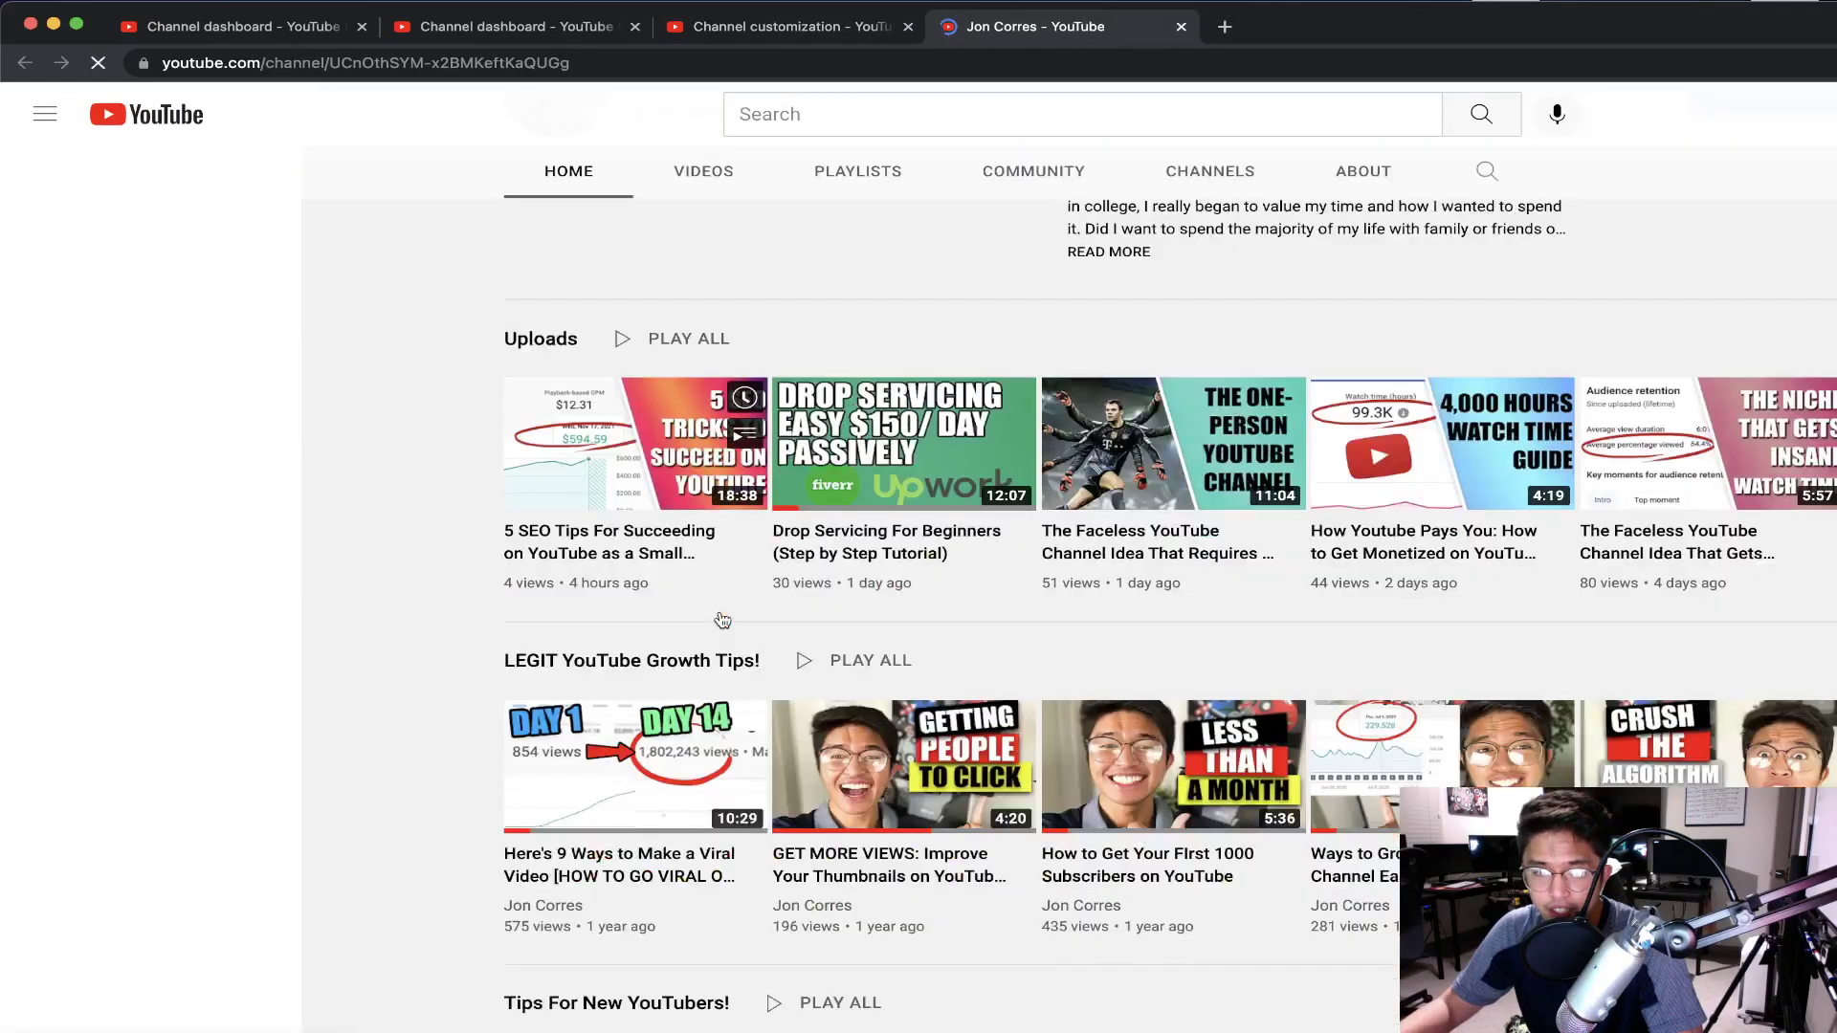
{"action": "scroll", "coordinate": [762, 610], "scroll_direction": "down", "scroll_amount": 2}
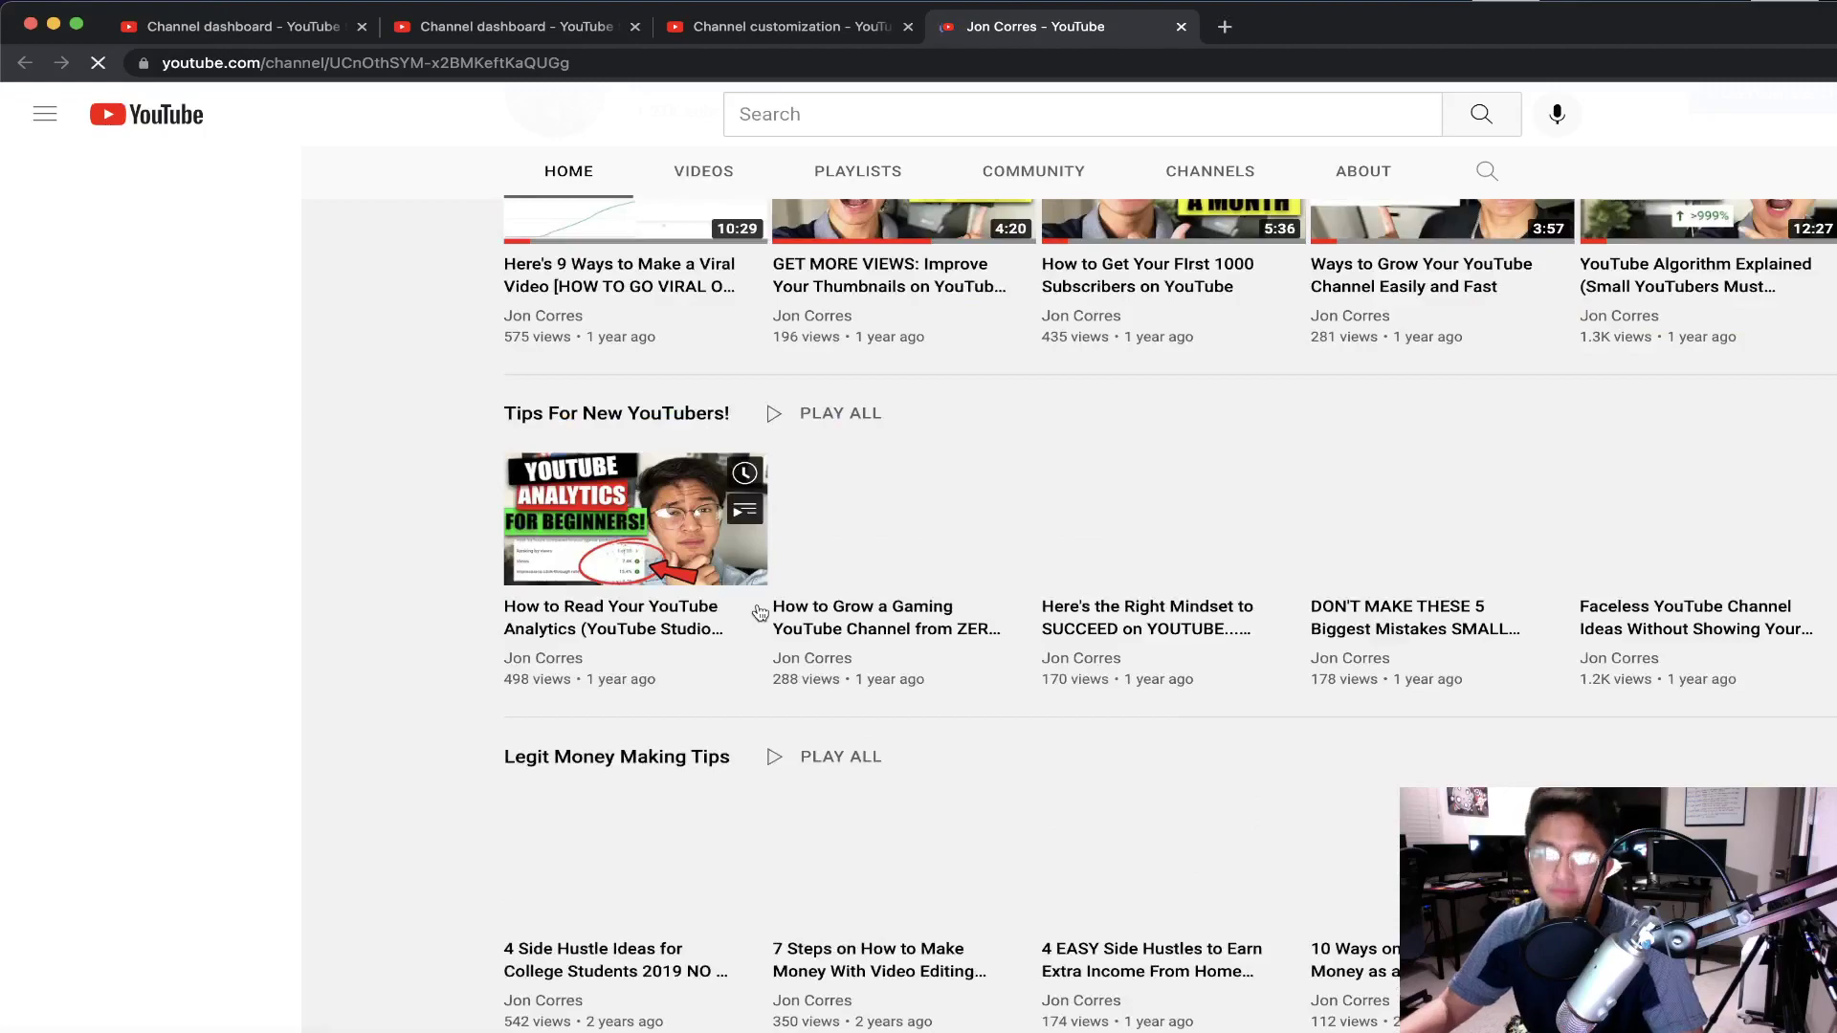
{"action": "scroll", "coordinate": [756, 574], "scroll_direction": "up", "scroll_amount": 10}
{"action": "scroll", "coordinate": [752, 545], "scroll_direction": "up", "scroll_amount": 3}
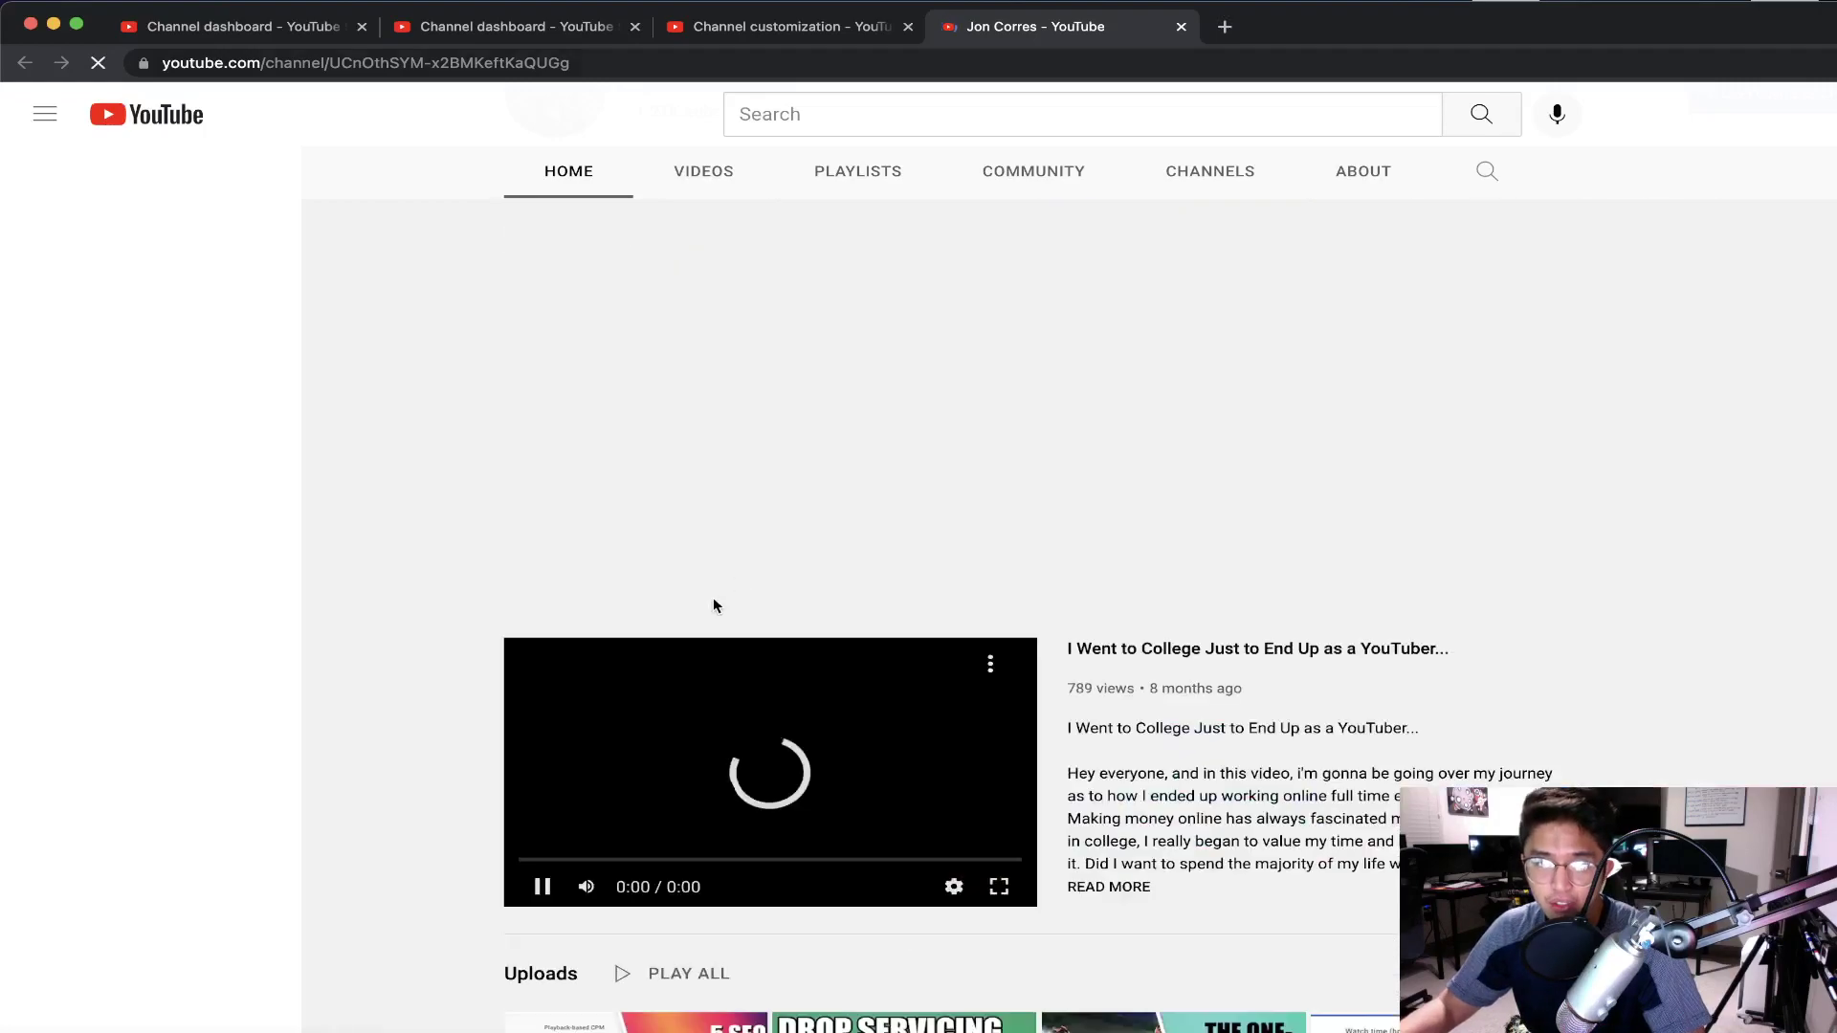
{"action": "scroll", "coordinate": [714, 795], "scroll_direction": "down", "scroll_amount": 4}
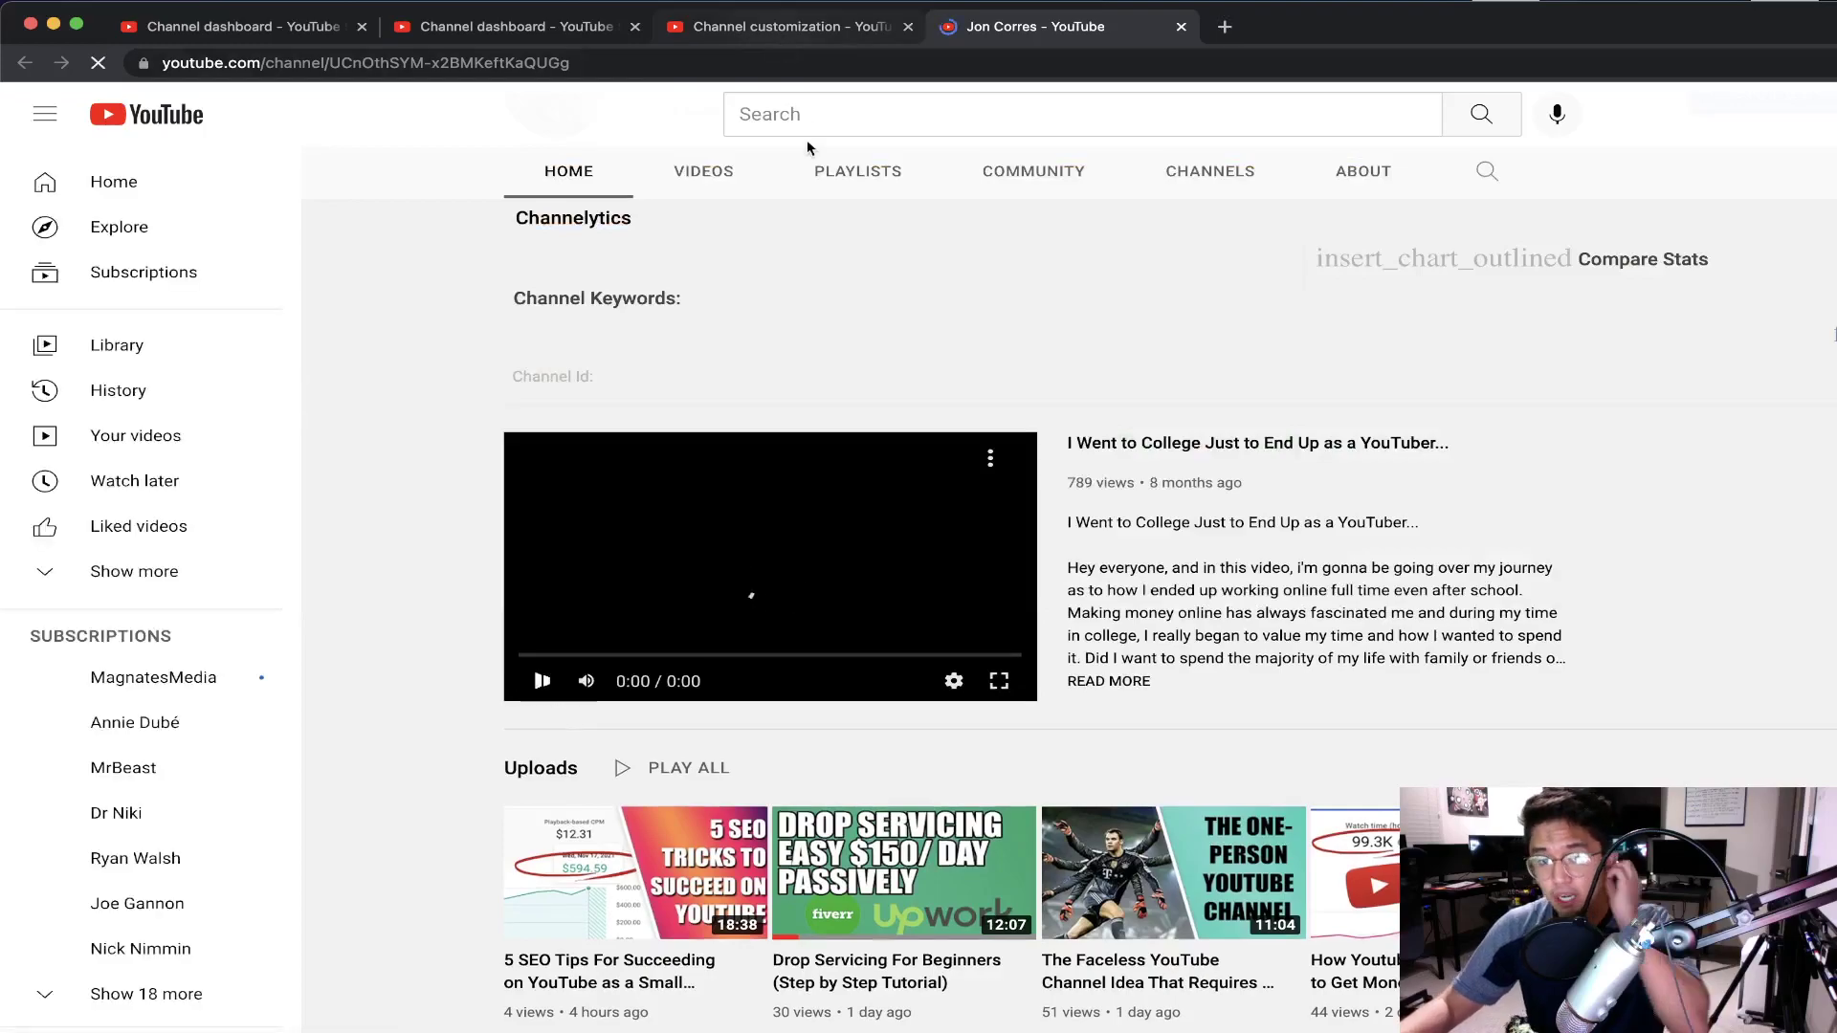
Step: Review the featured sections in the channel customization layout, and examine the branding's profile picture, banner image and video watermark
{"action": "left_click", "coordinate": [785, 26]}
{"action": "scroll", "coordinate": [784, 669], "scroll_direction": "down", "scroll_amount": 2}
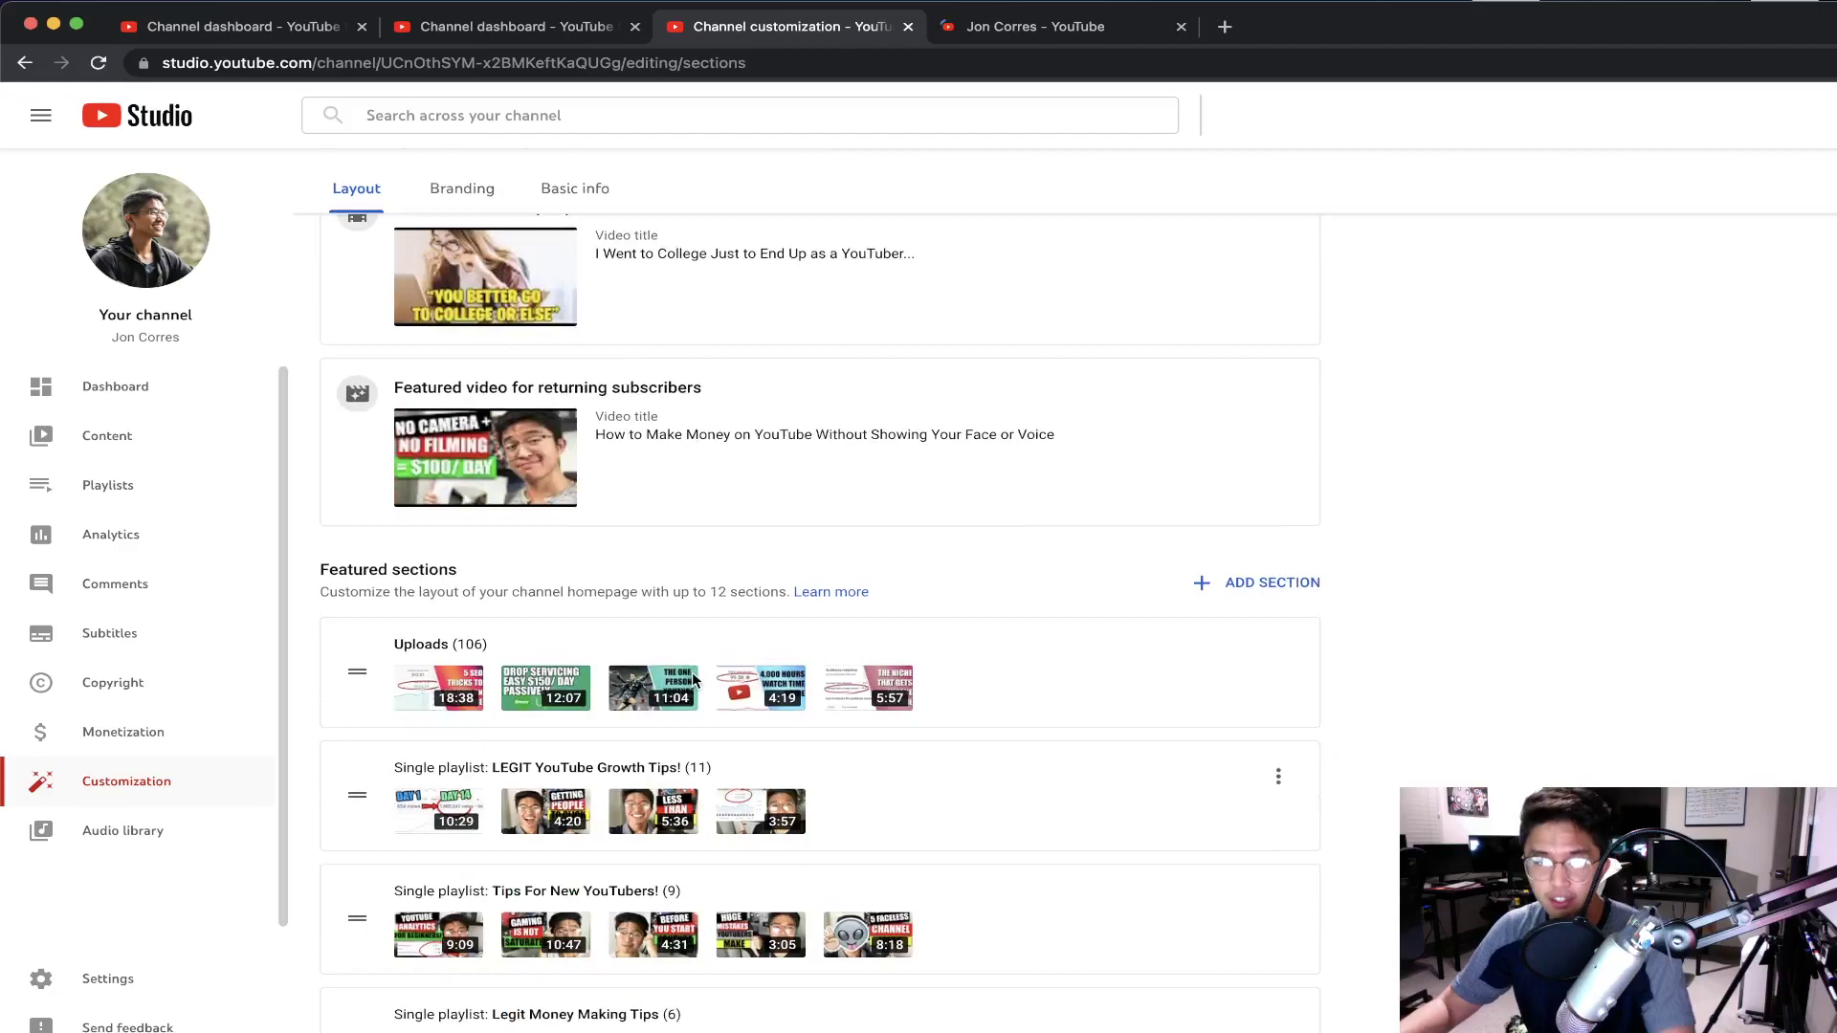
{"action": "scroll", "coordinate": [696, 680], "scroll_direction": "down", "scroll_amount": 2}
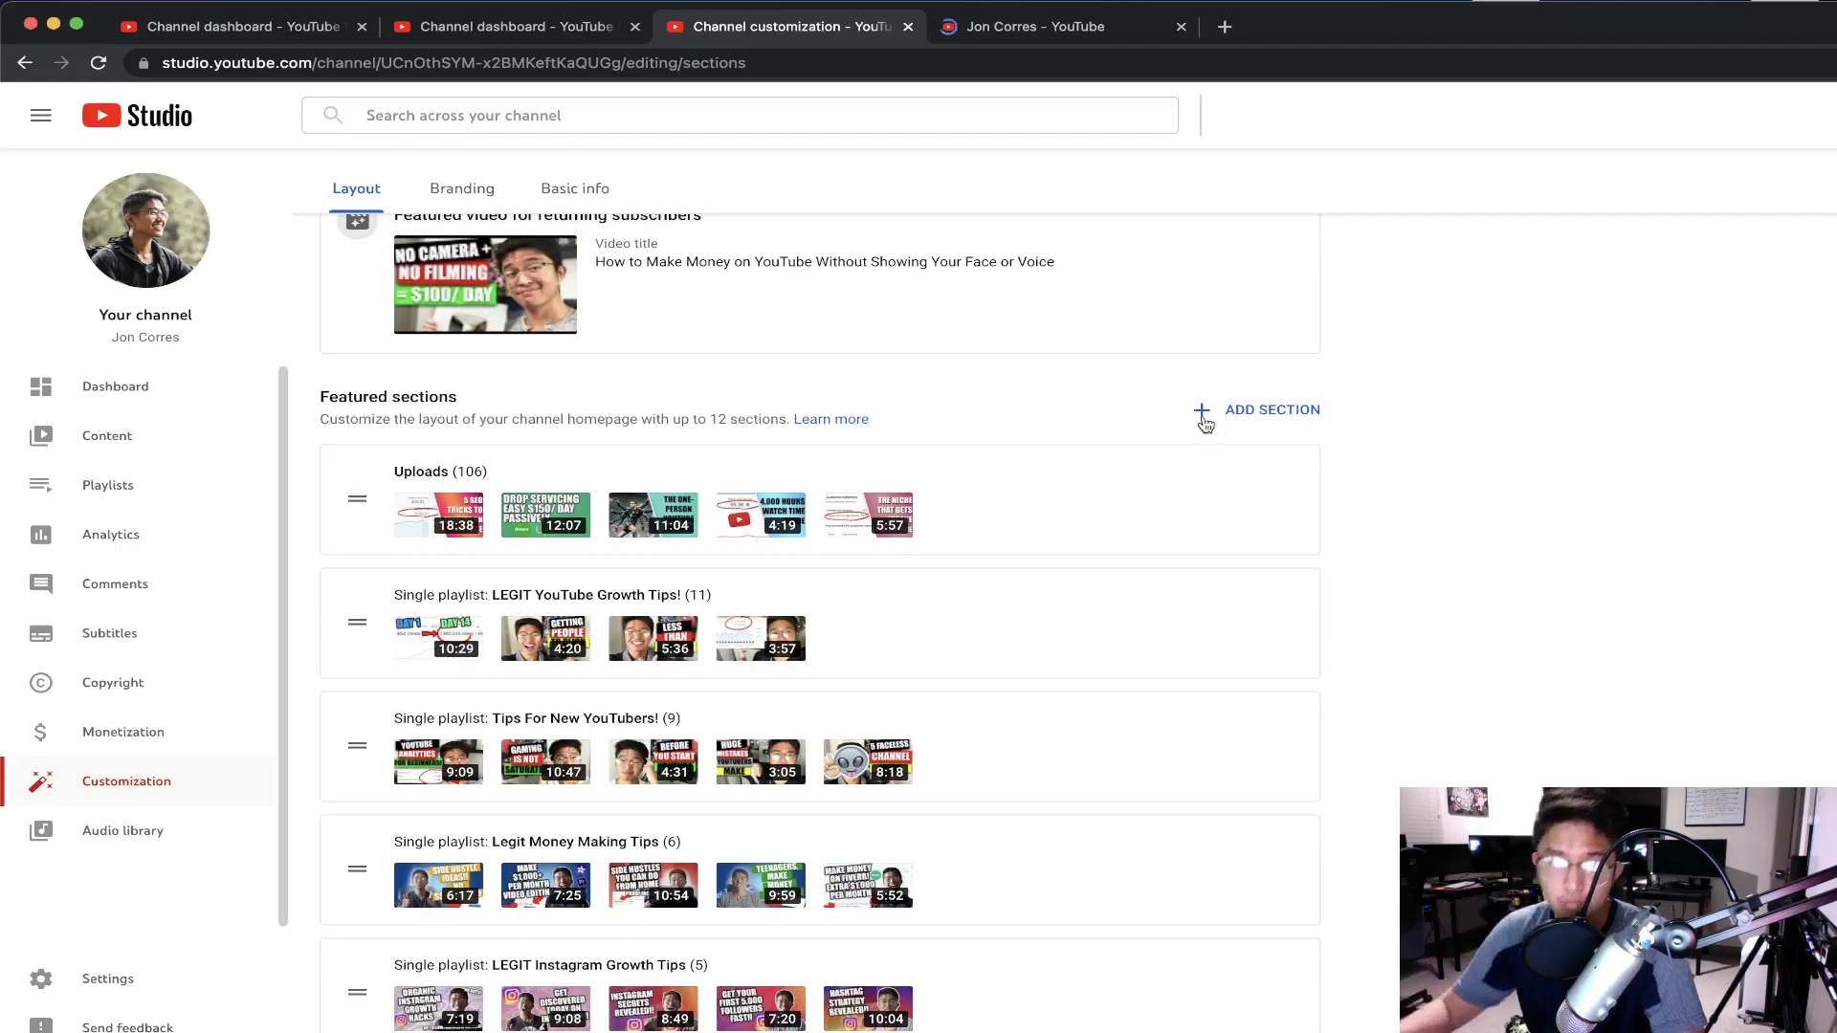
{"action": "scroll", "coordinate": [744, 528], "scroll_direction": "down", "scroll_amount": 2}
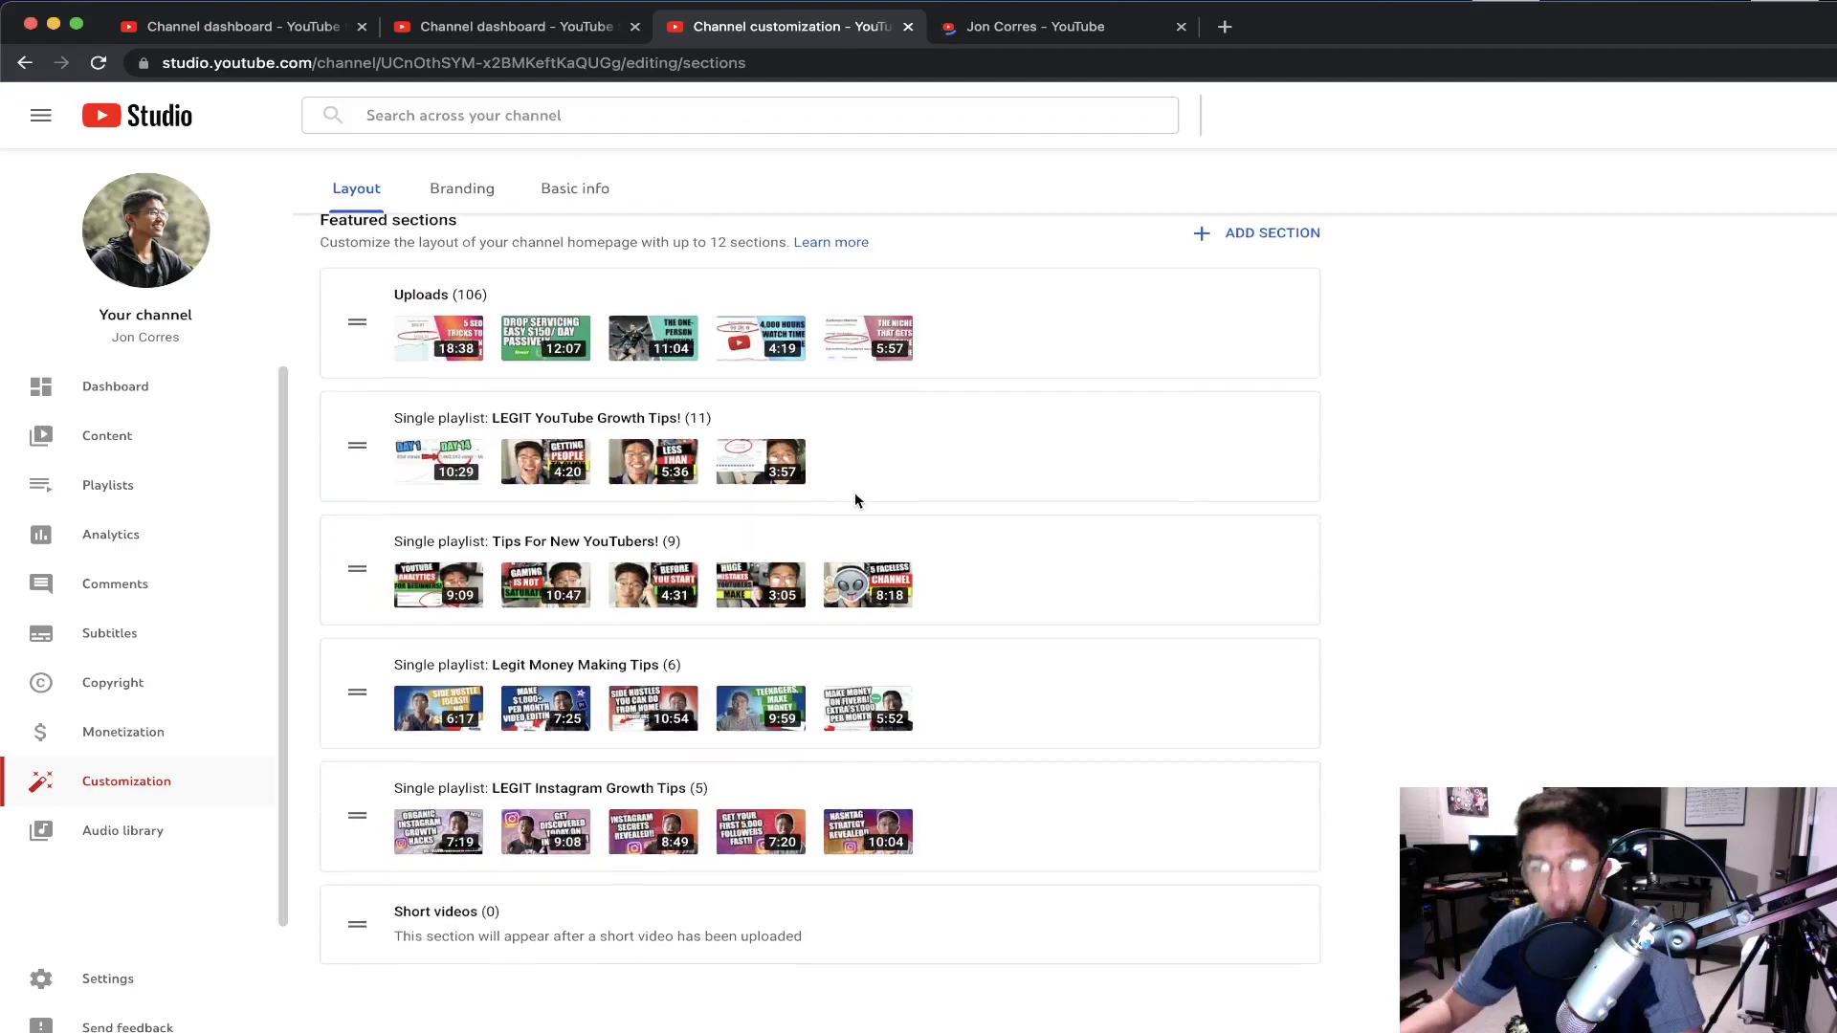
{"action": "scroll", "coordinate": [852, 496], "scroll_direction": "up", "scroll_amount": 6}
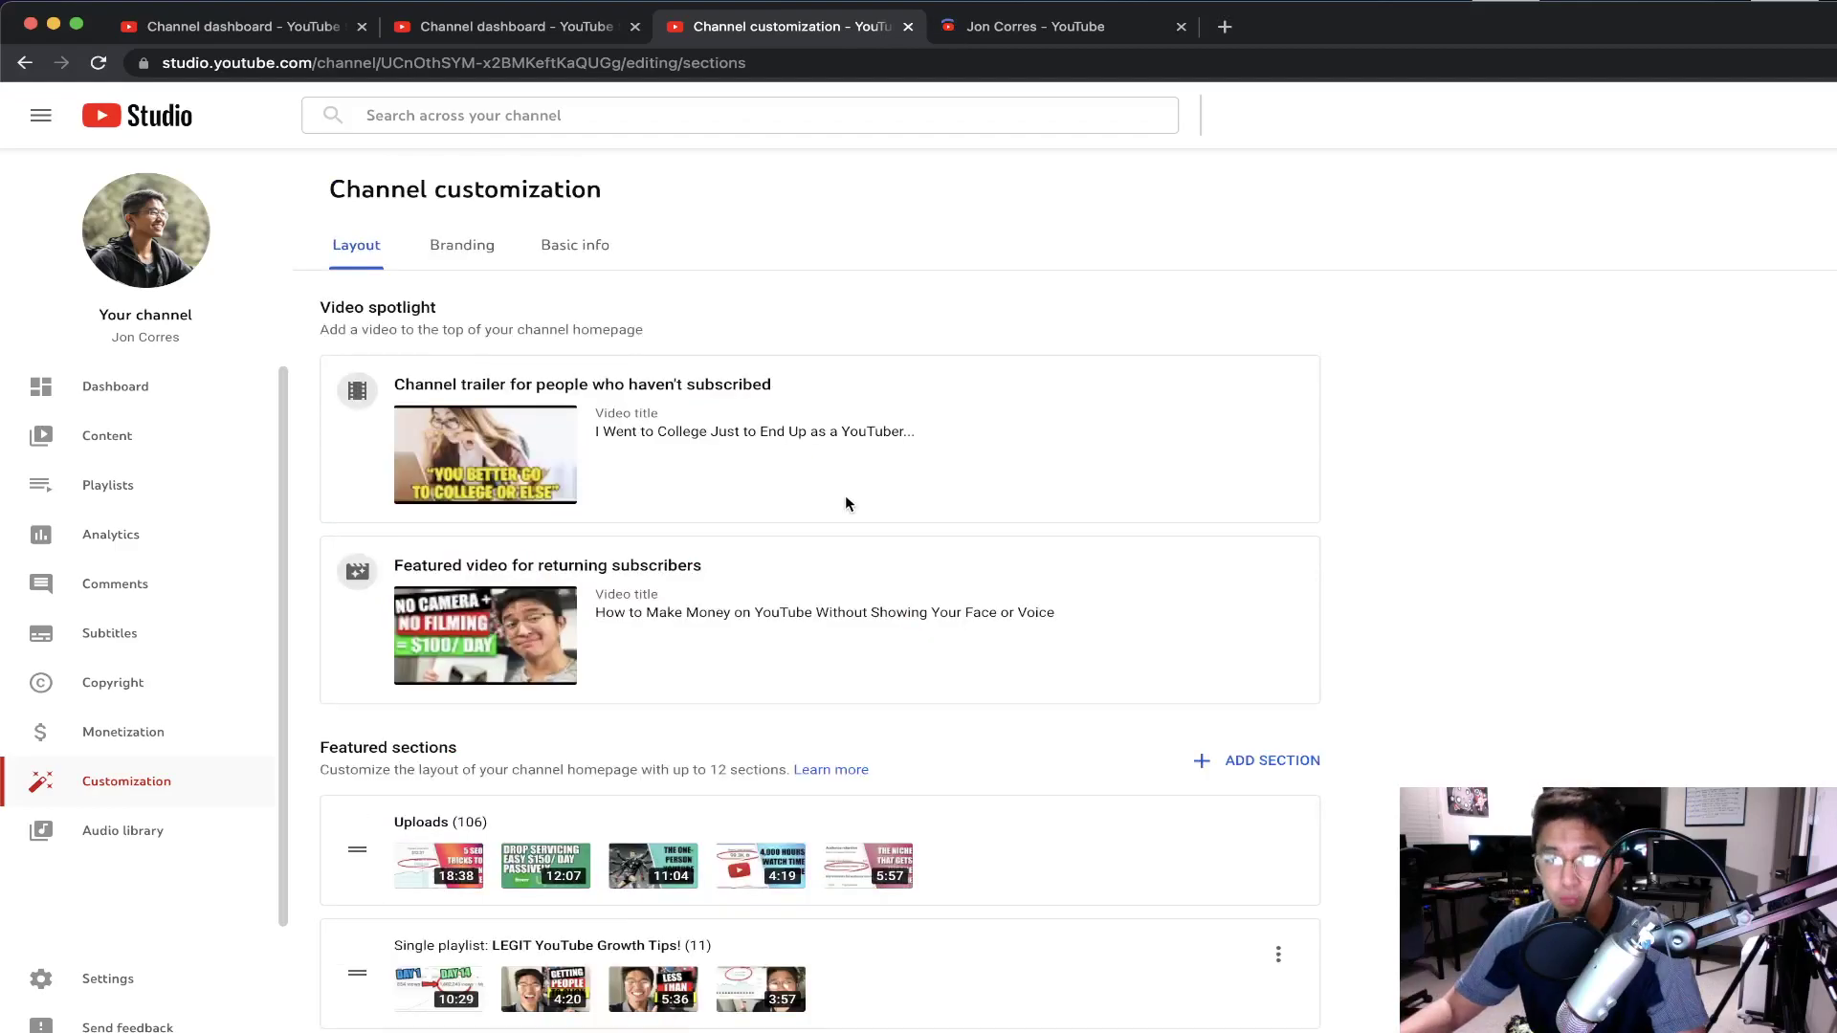
{"action": "left_click", "coordinate": [460, 248]}
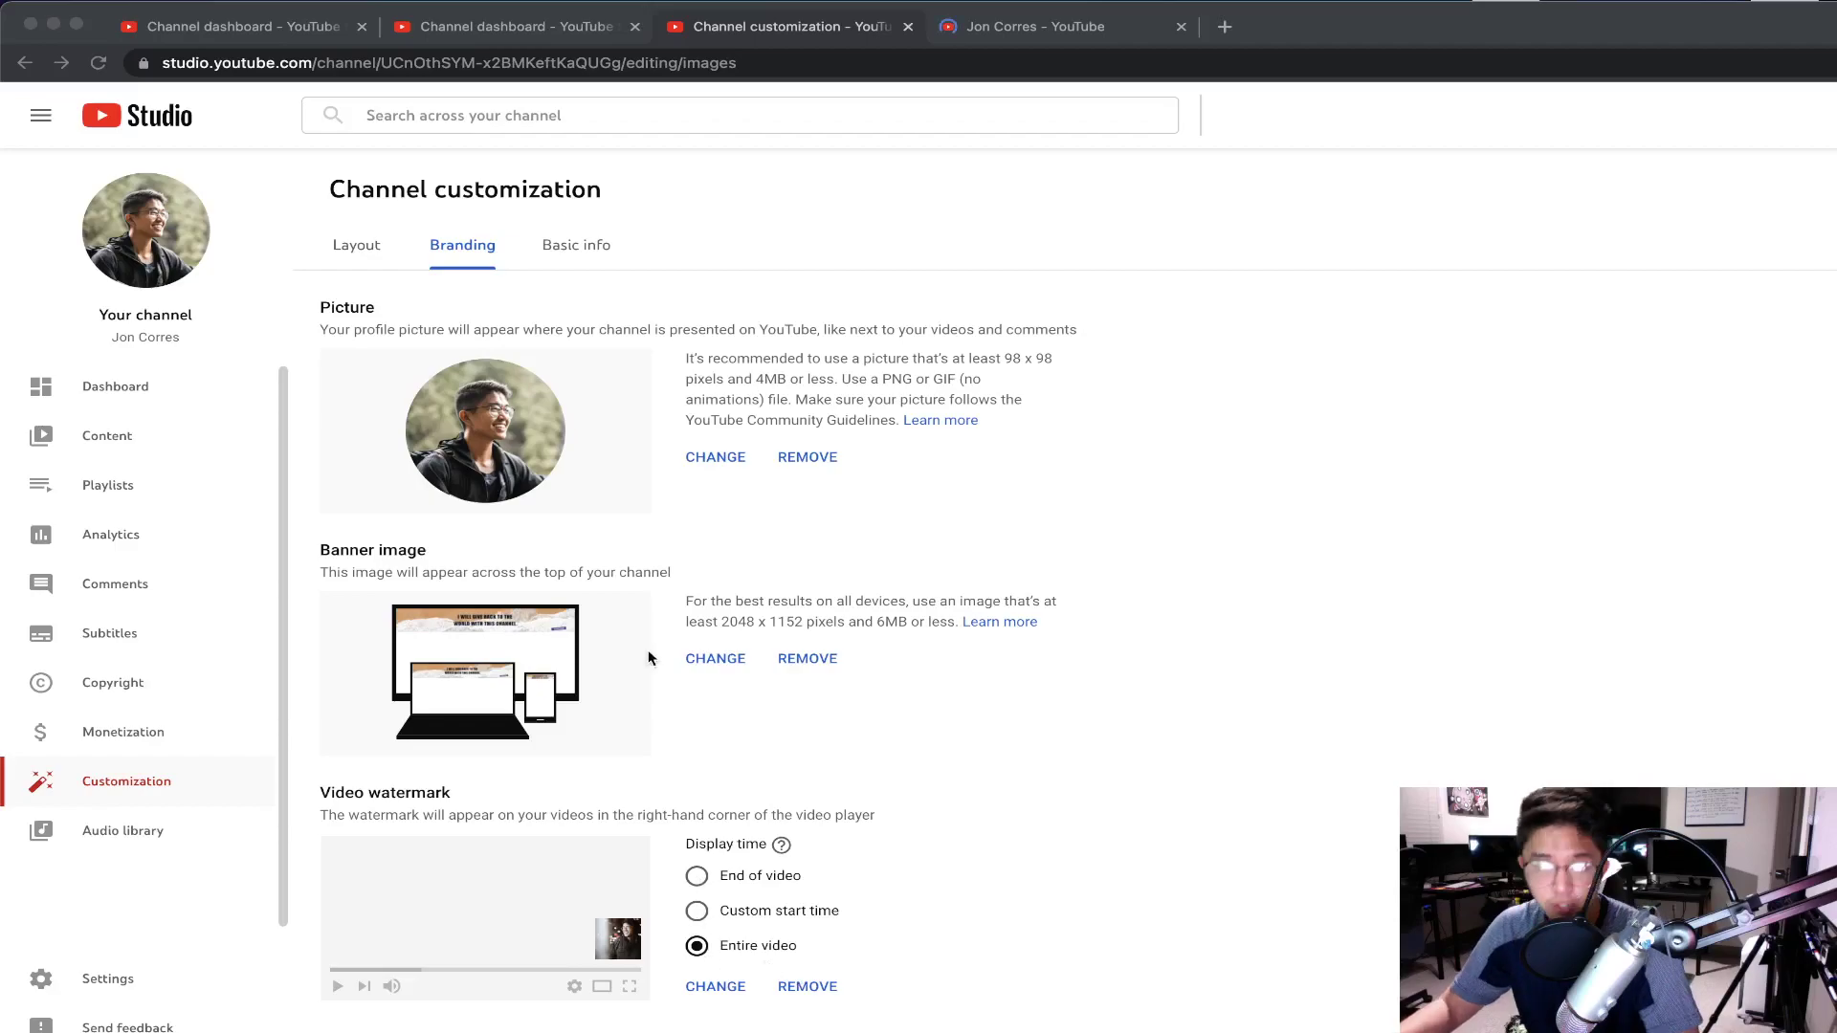
Step: Examine the channel description in the basic info, highlighting its full text from the welcome line to the Instagram line
{"action": "left_click", "coordinate": [574, 247]}
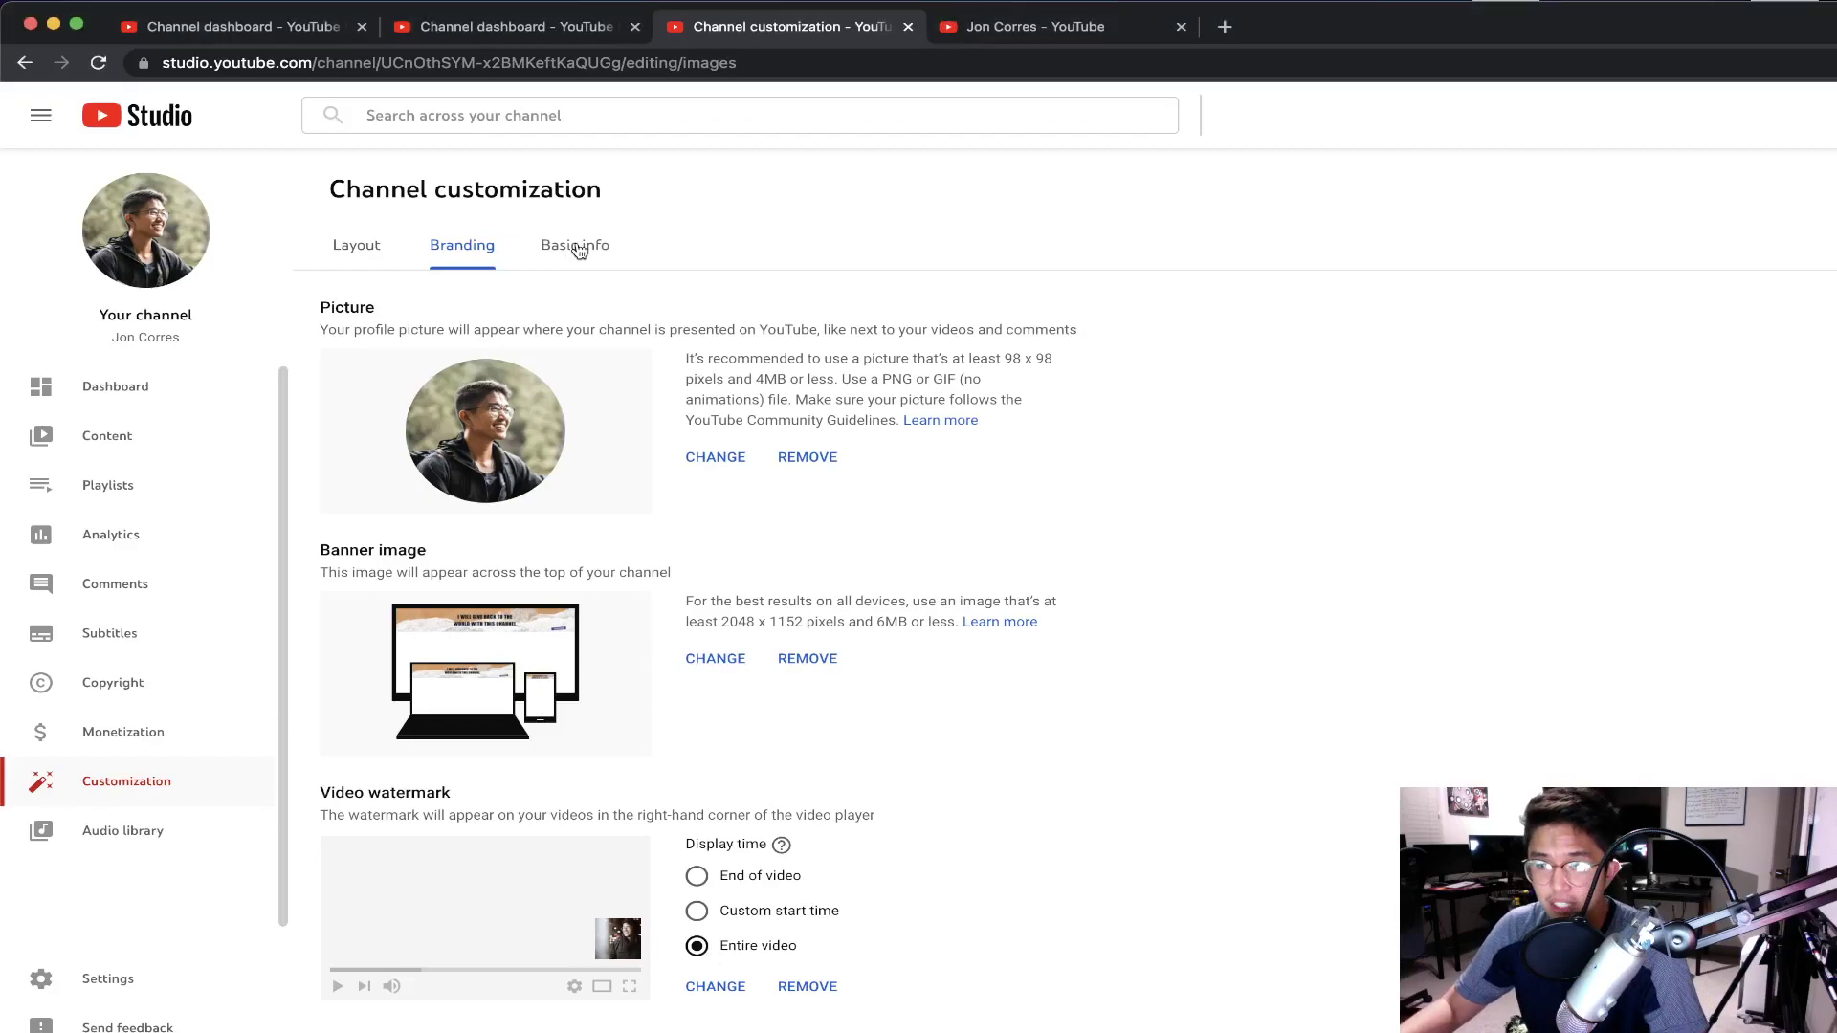
{"action": "left_click", "coordinate": [576, 247]}
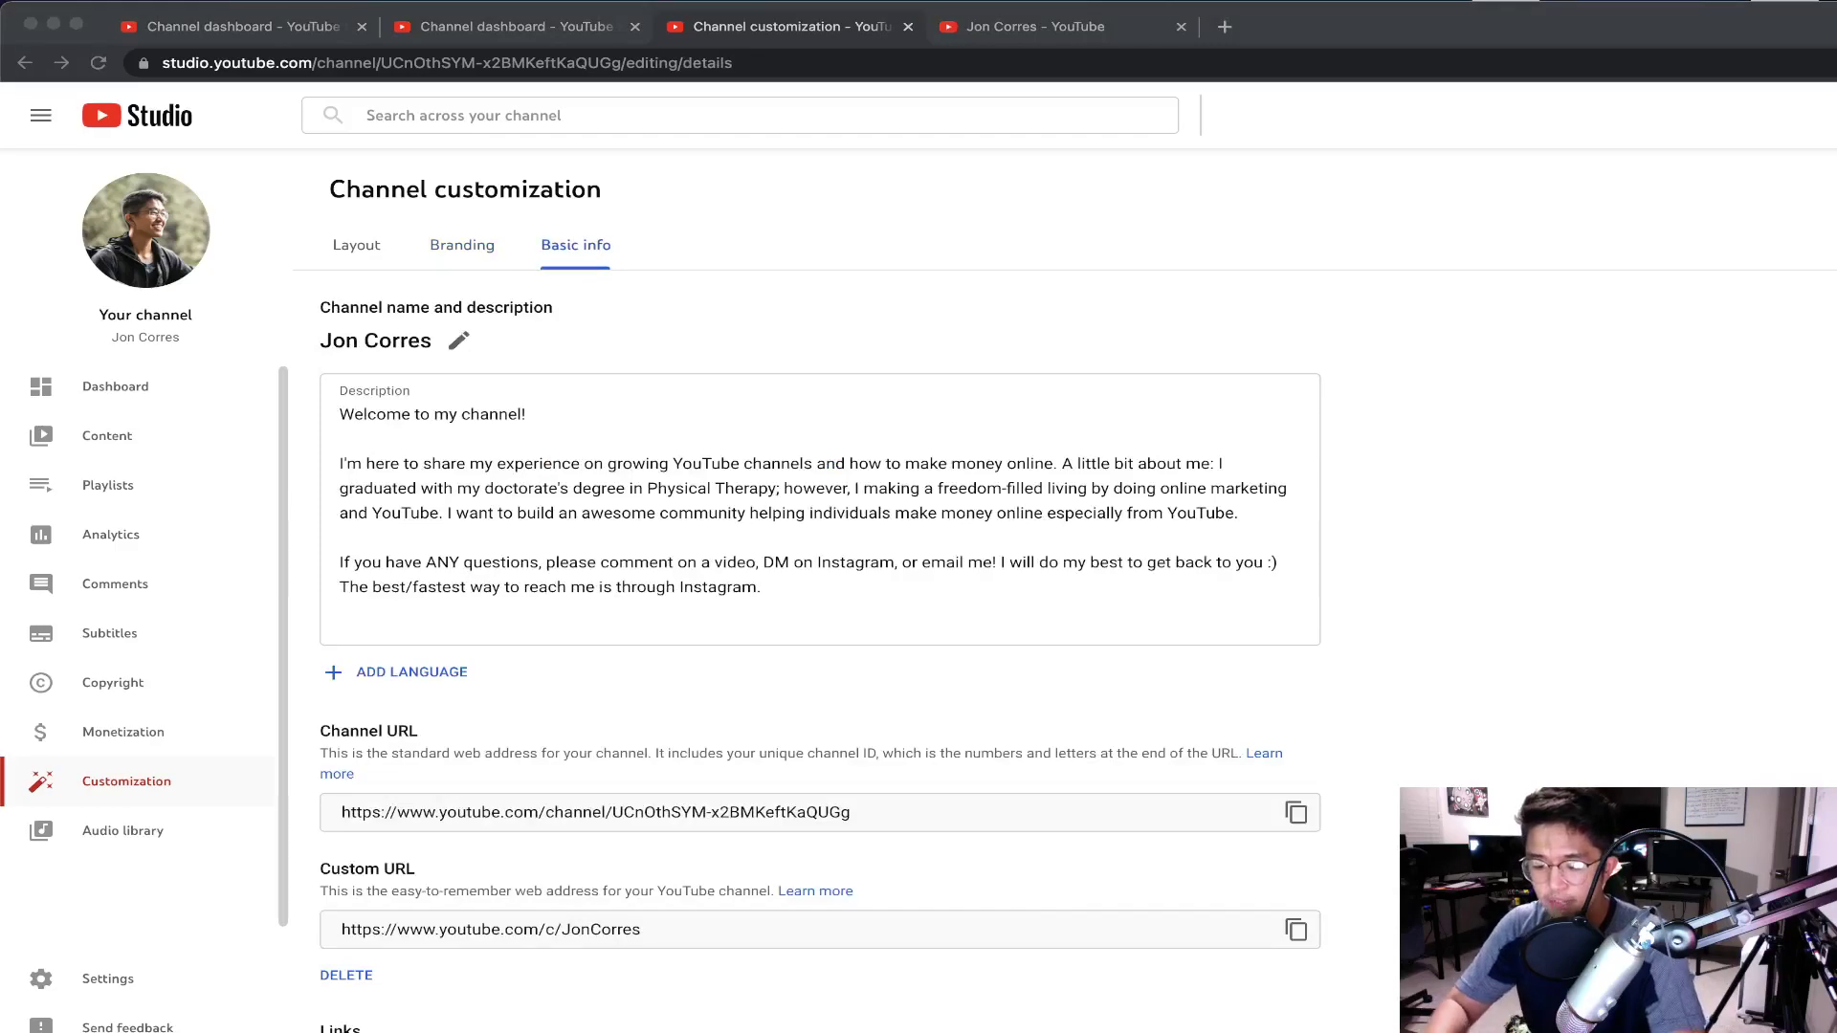
{"action": "left_click", "coordinate": [857, 452]}
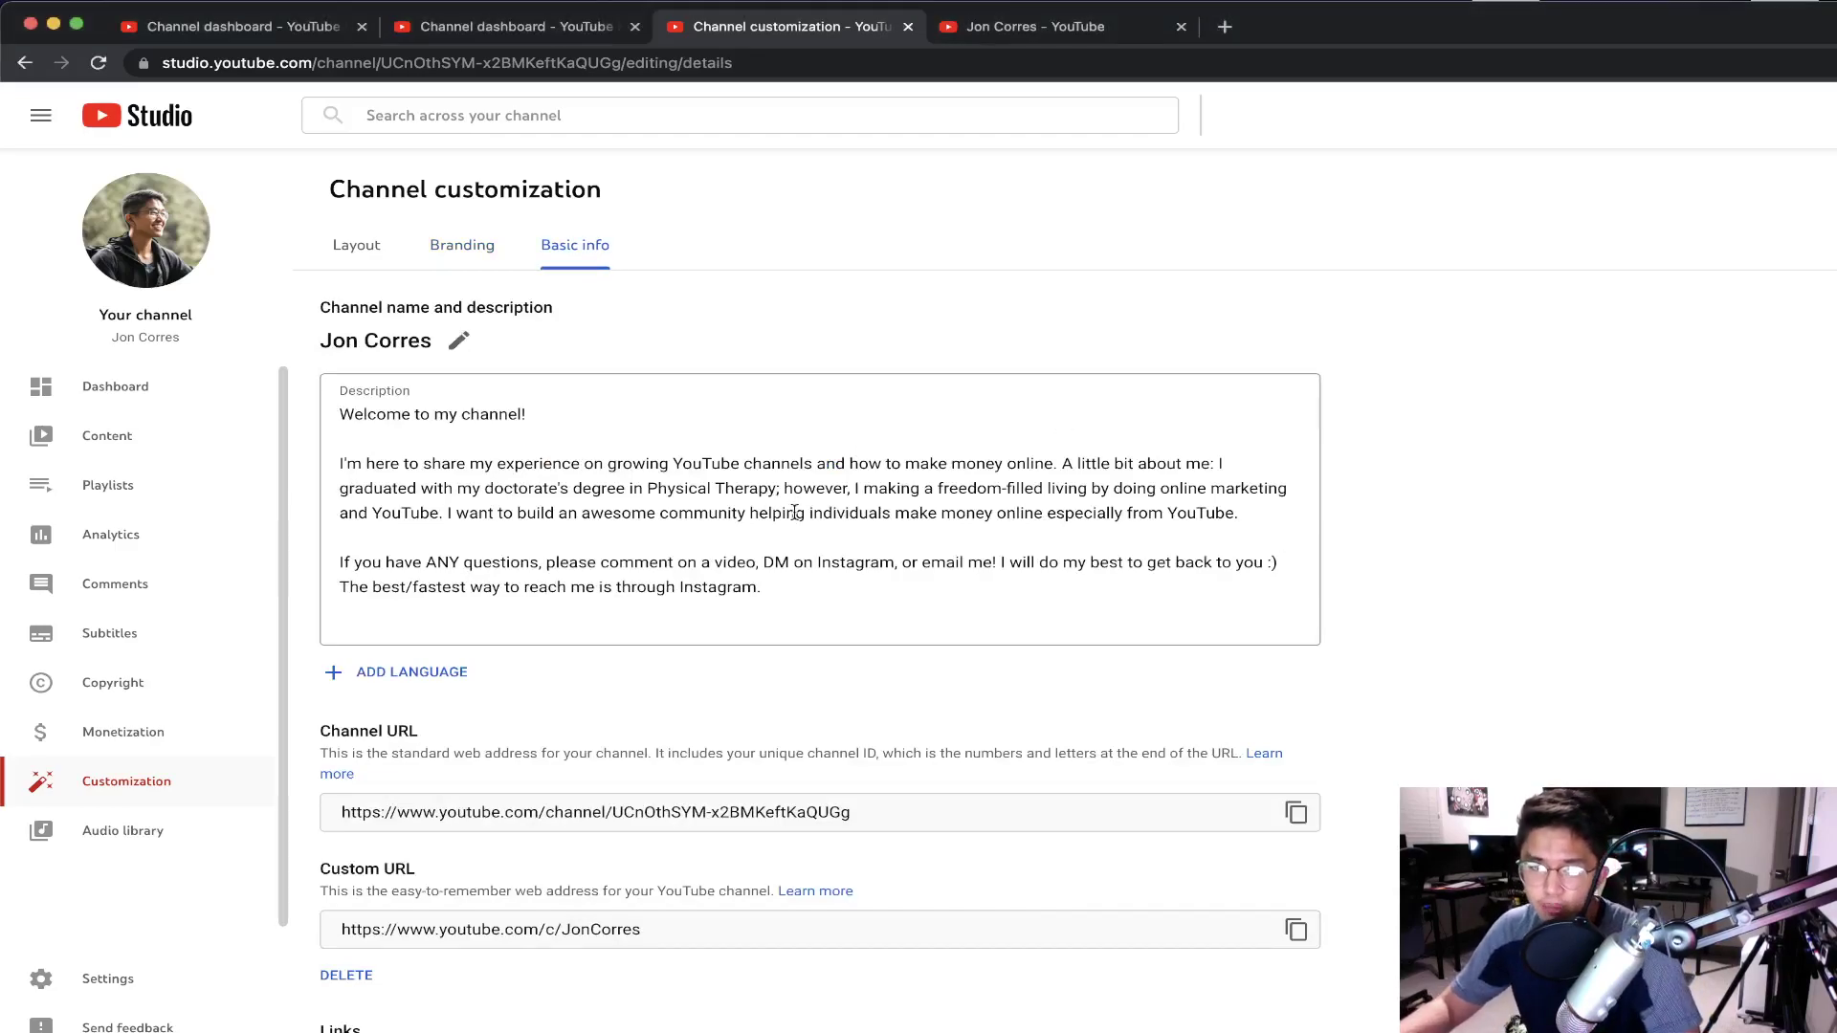
{"action": "left_click", "coordinate": [785, 566]}
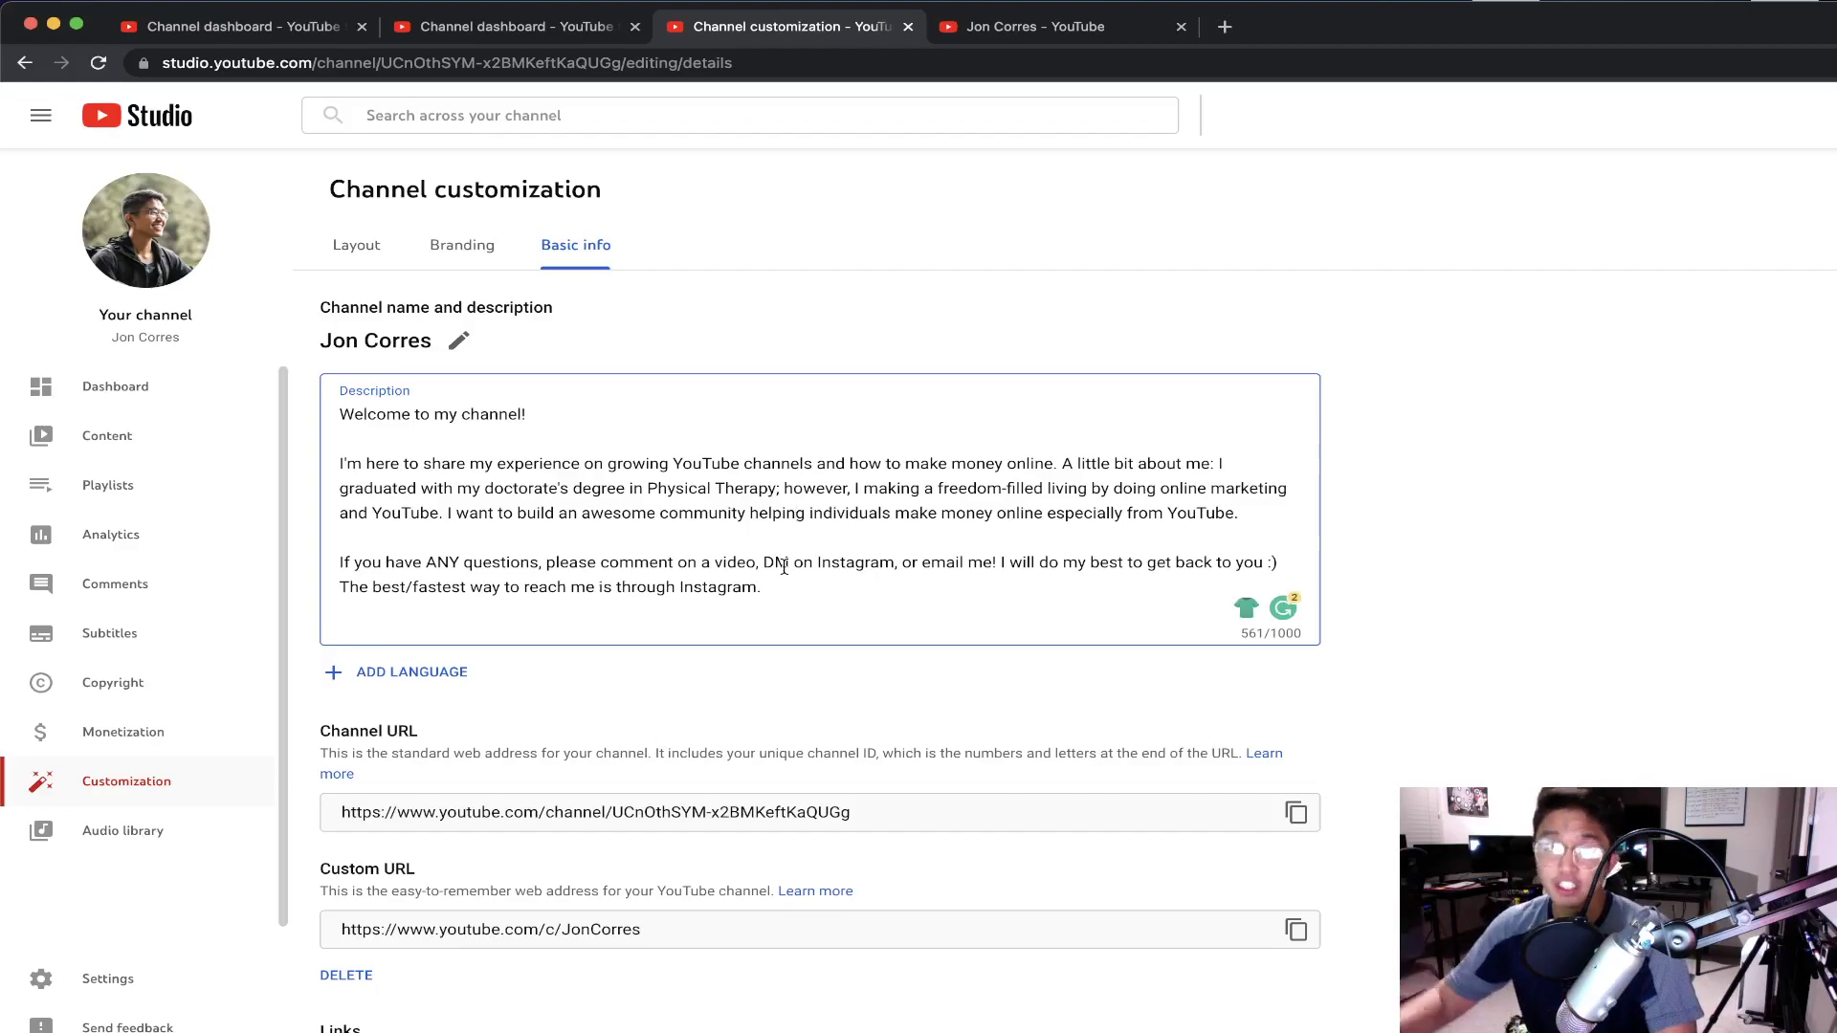
{"action": "left_click_drag", "start_coordinate": [762, 587], "coordinate": [327, 447]}
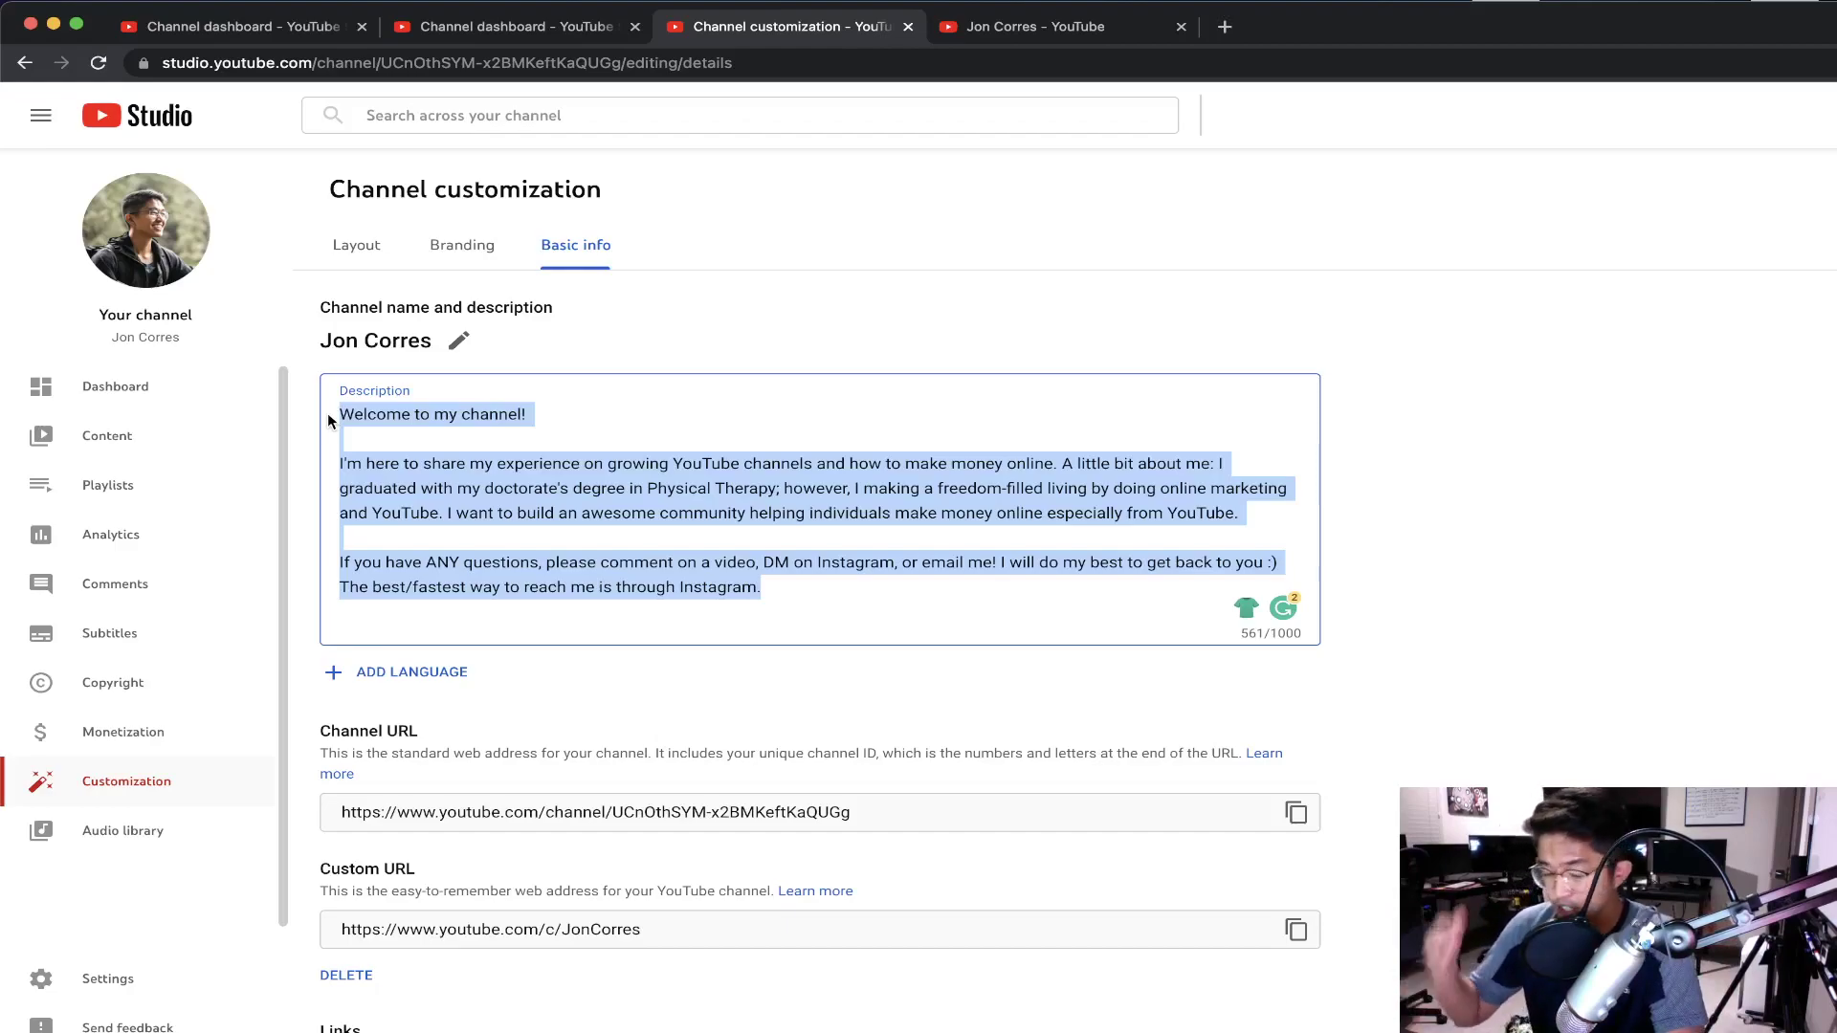
Step: Review the channel URL, custom URL and site links in the basic info
{"action": "scroll", "coordinate": [538, 787], "scroll_direction": "down", "scroll_amount": 1}
{"action": "scroll", "coordinate": [538, 787], "scroll_direction": "down", "scroll_amount": 4}
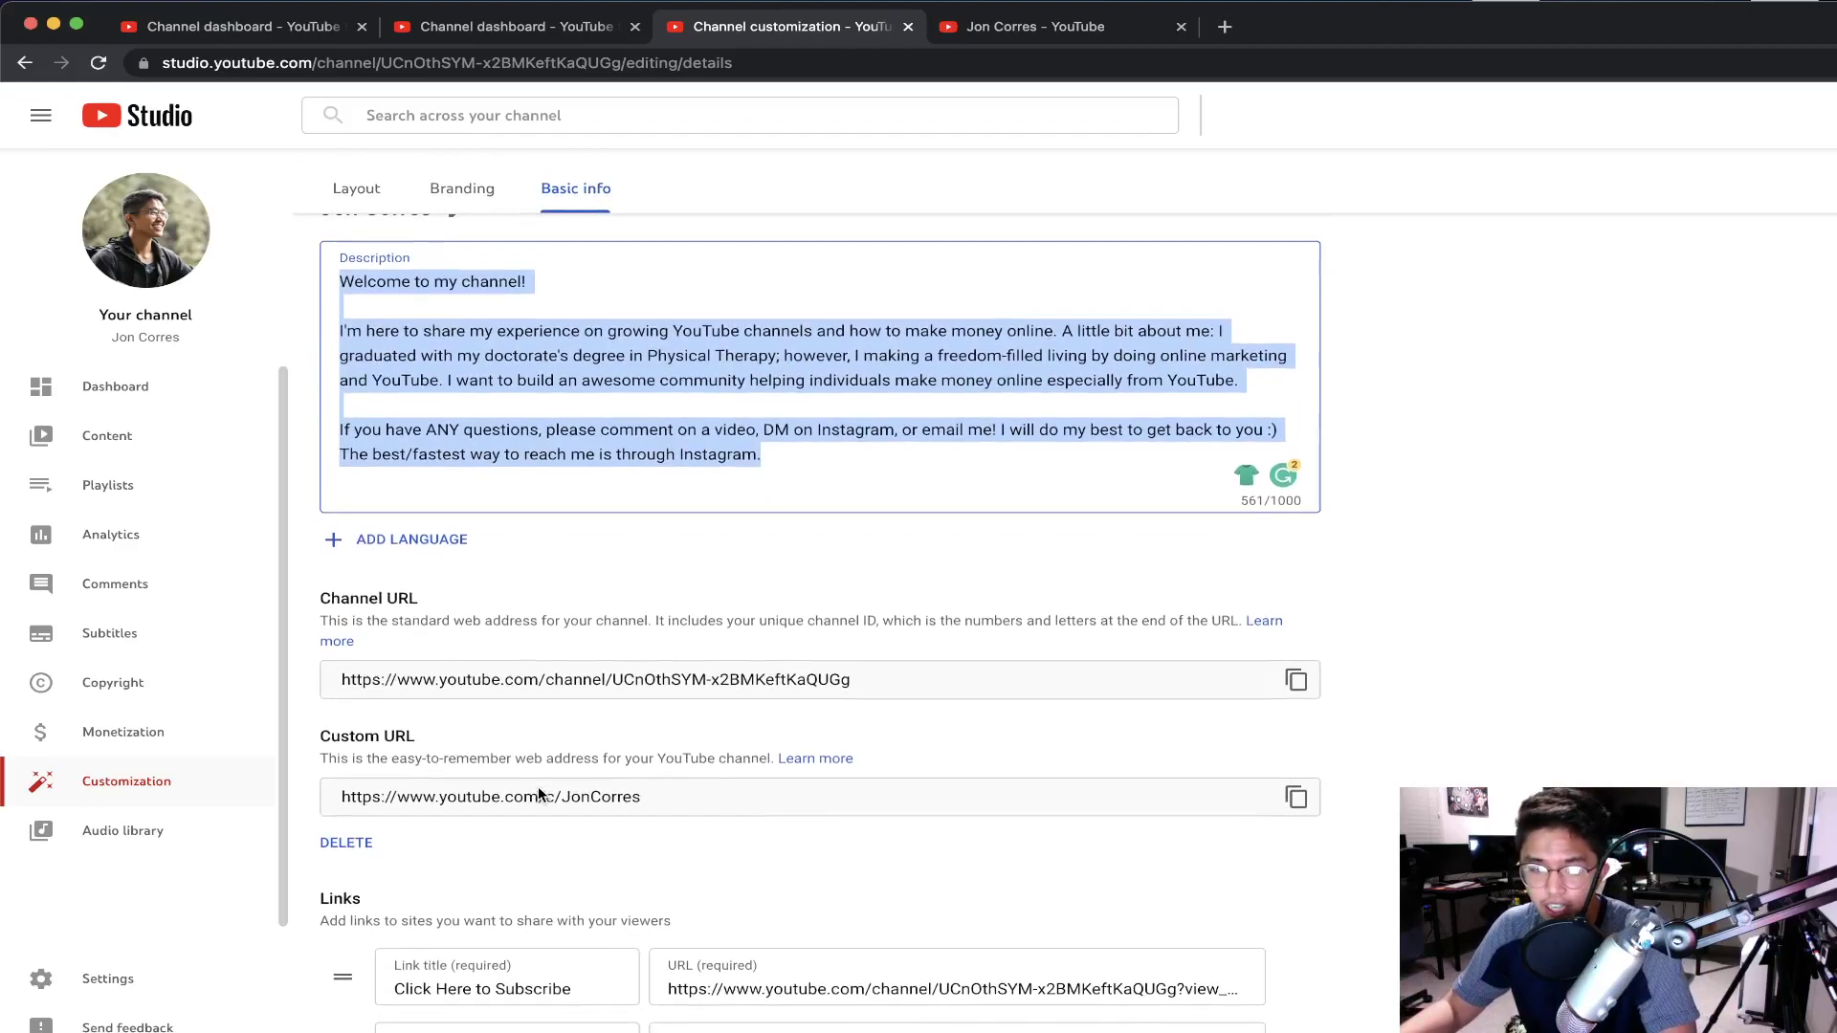
{"action": "scroll", "coordinate": [538, 787], "scroll_direction": "down", "scroll_amount": 1}
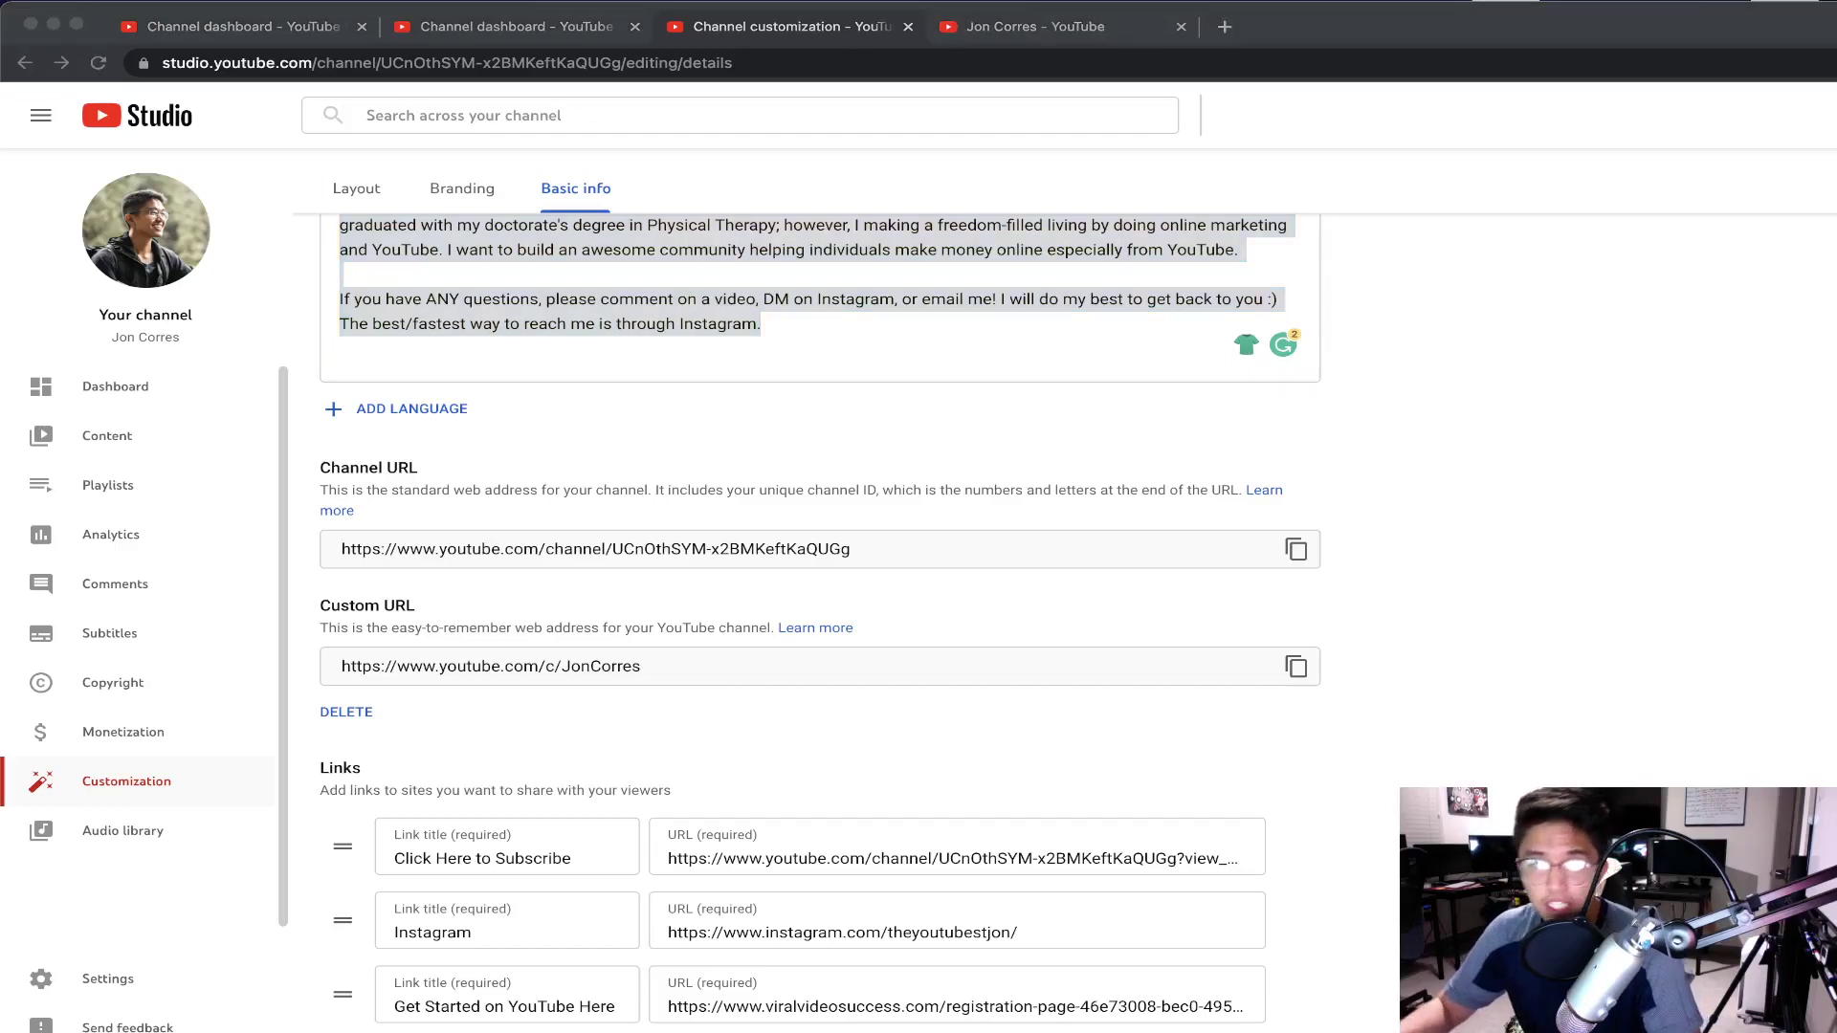
Step: Check the banner and its subscribe link on the public channel page against the basic info links, and reload the page
{"action": "left_click", "coordinate": [1027, 37]}
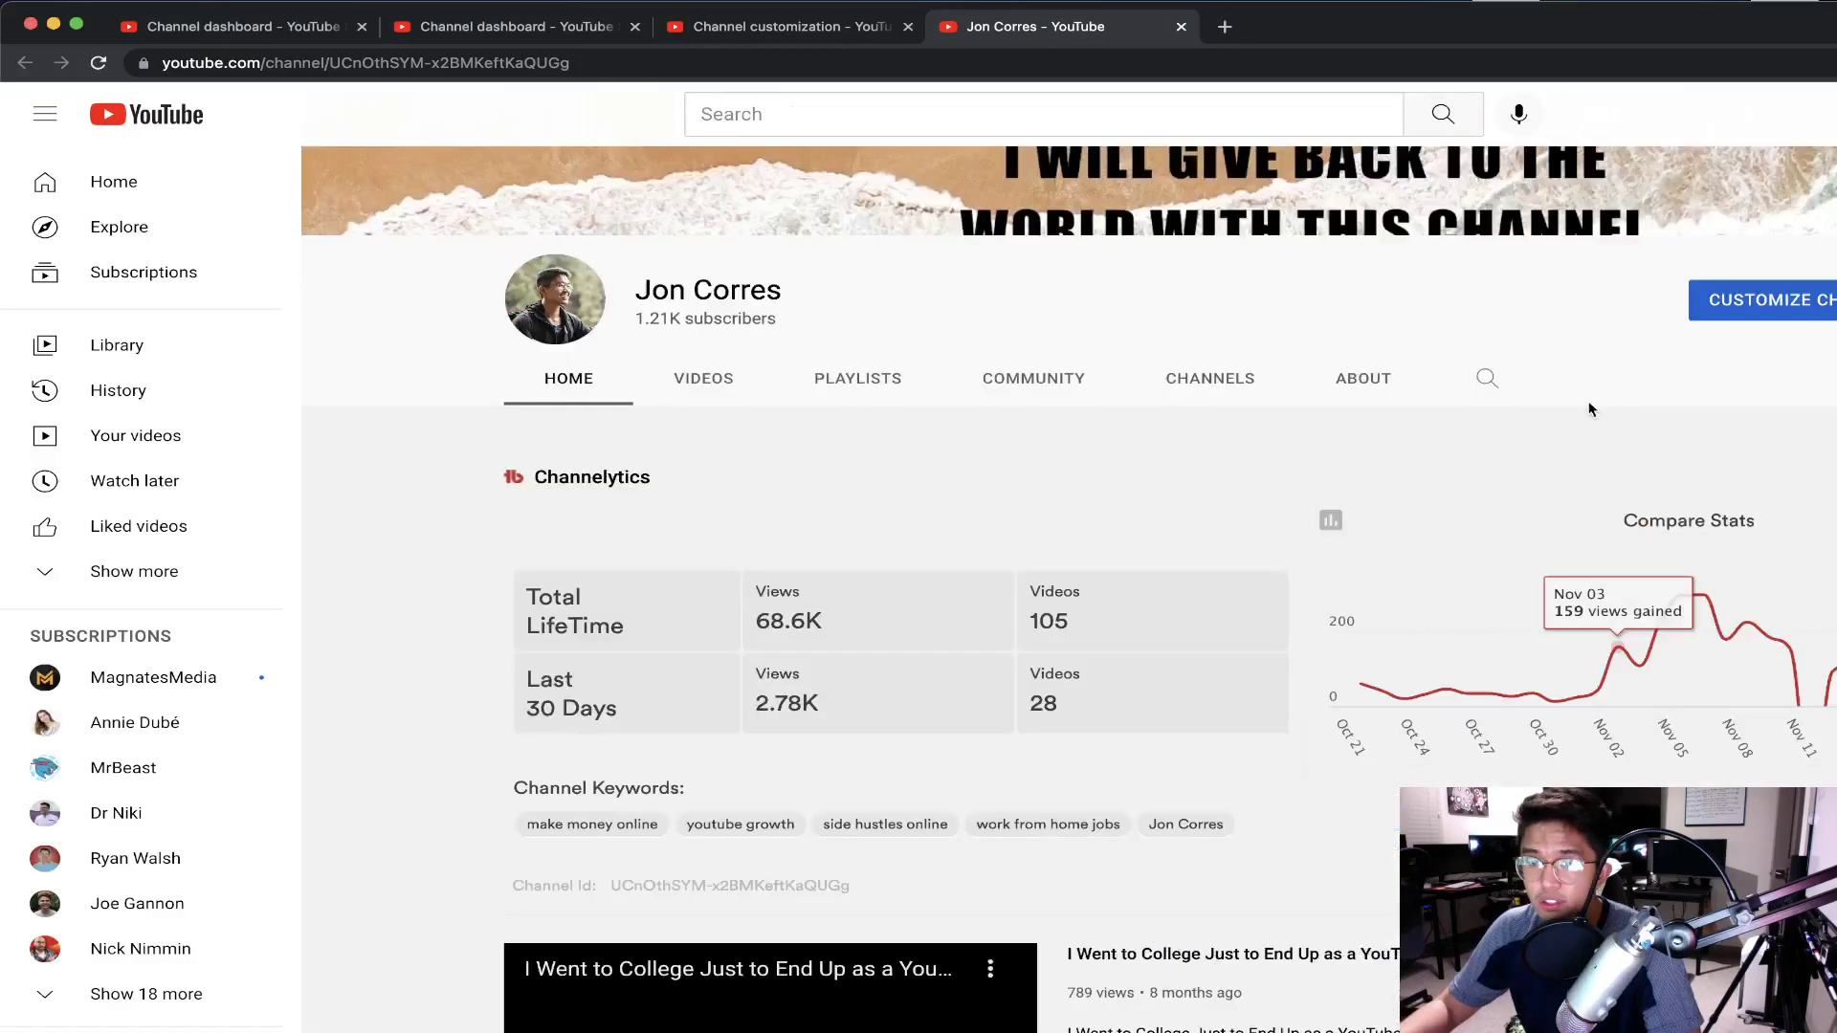
{"action": "scroll", "coordinate": [646, 476], "scroll_direction": "down", "scroll_amount": 7}
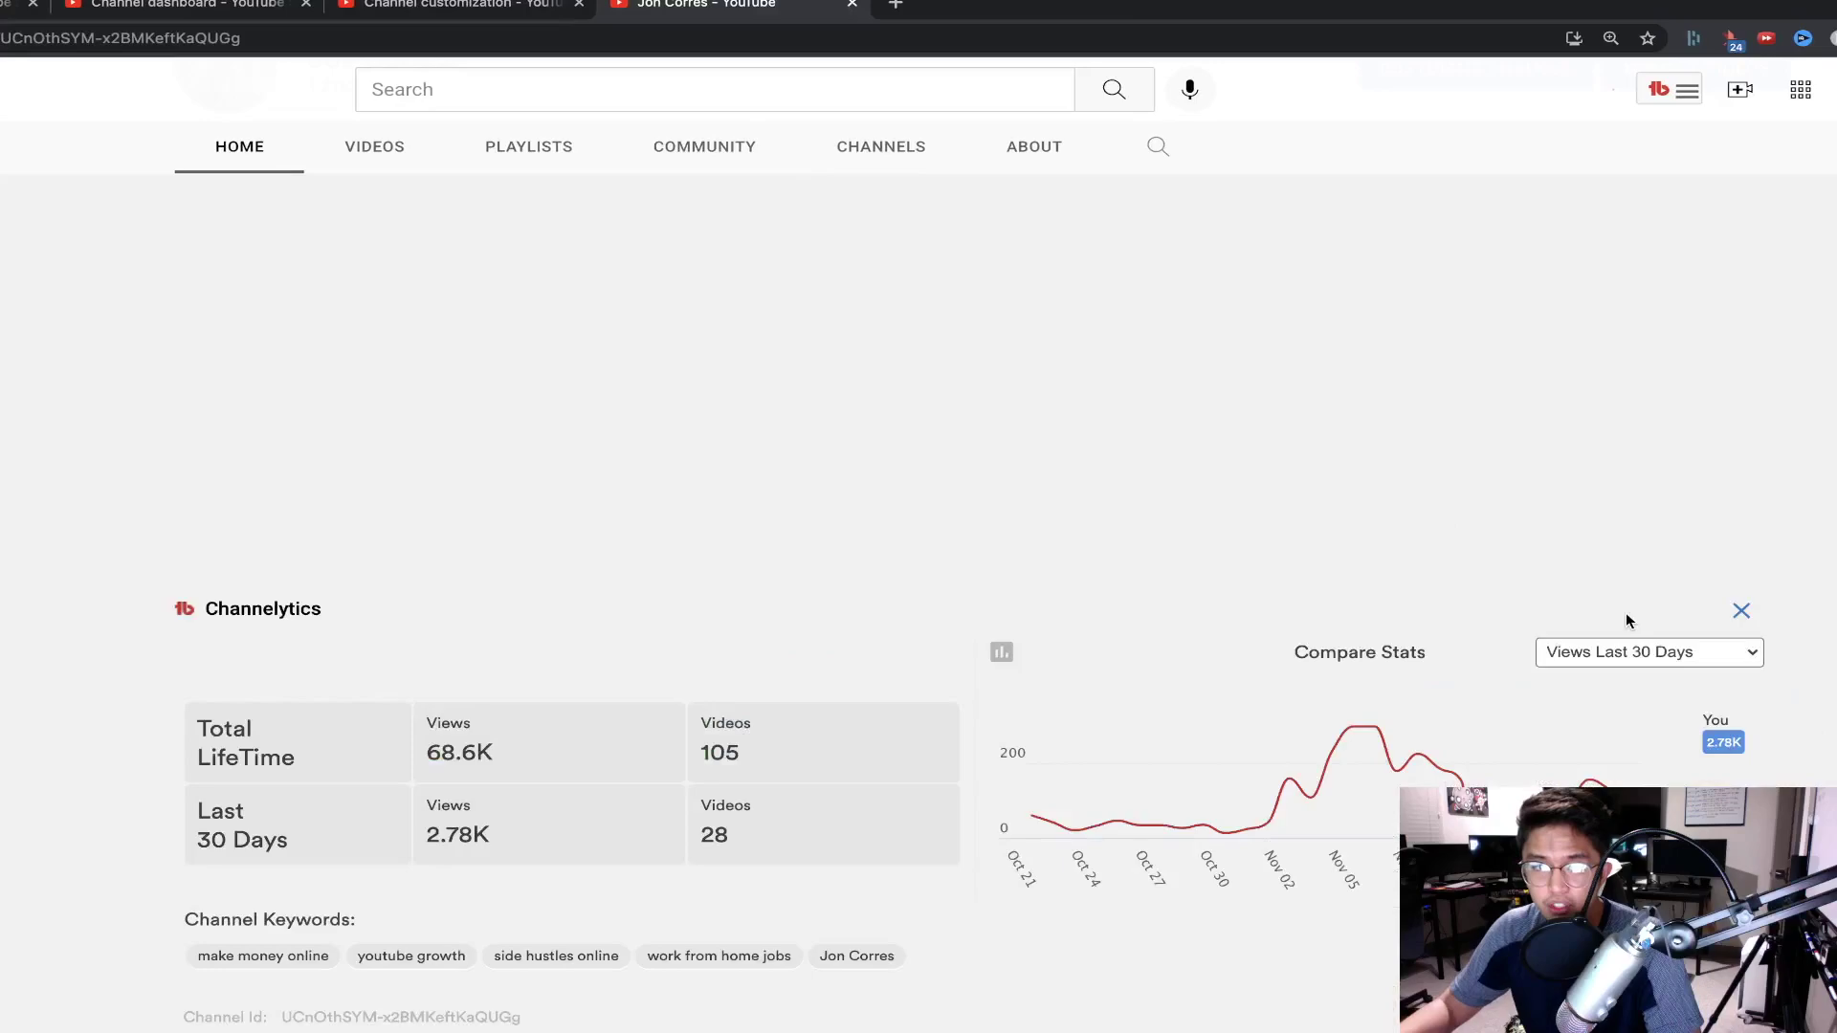
{"action": "left_click", "coordinate": [445, 7]}
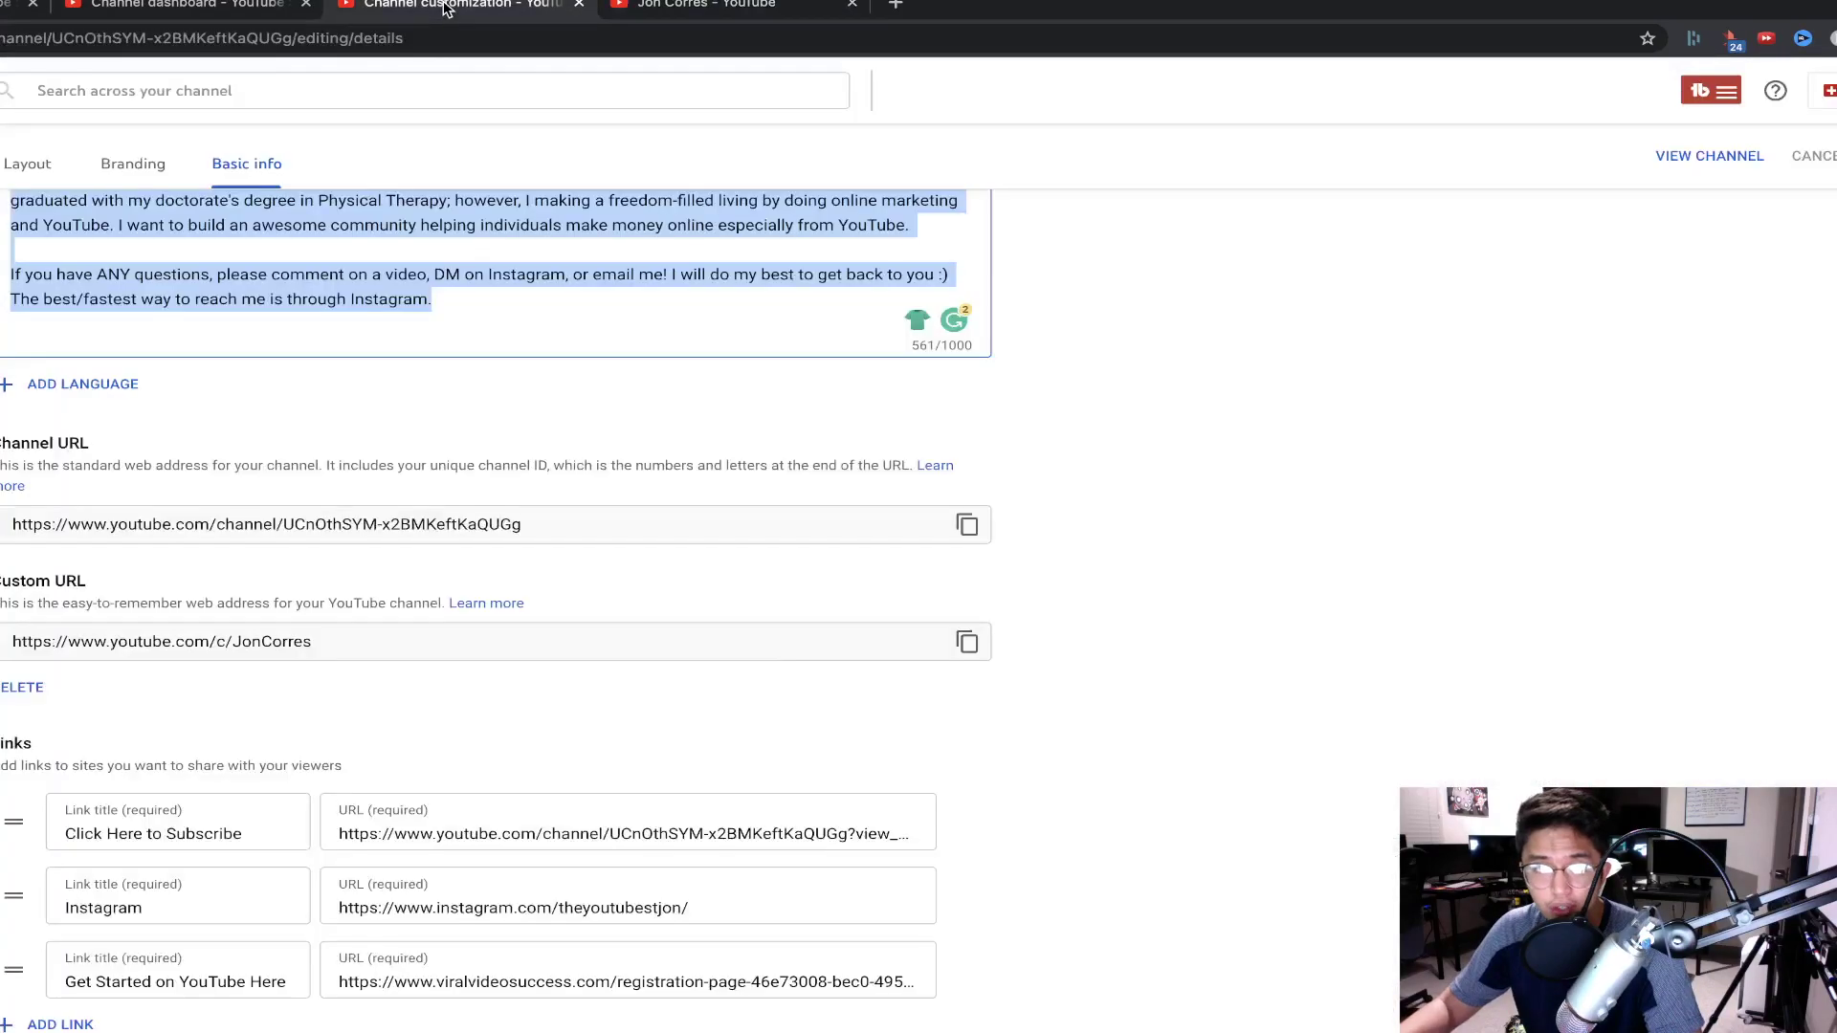
{"action": "left_click", "coordinate": [708, 5]}
{"action": "right_click", "coordinate": [725, 5]}
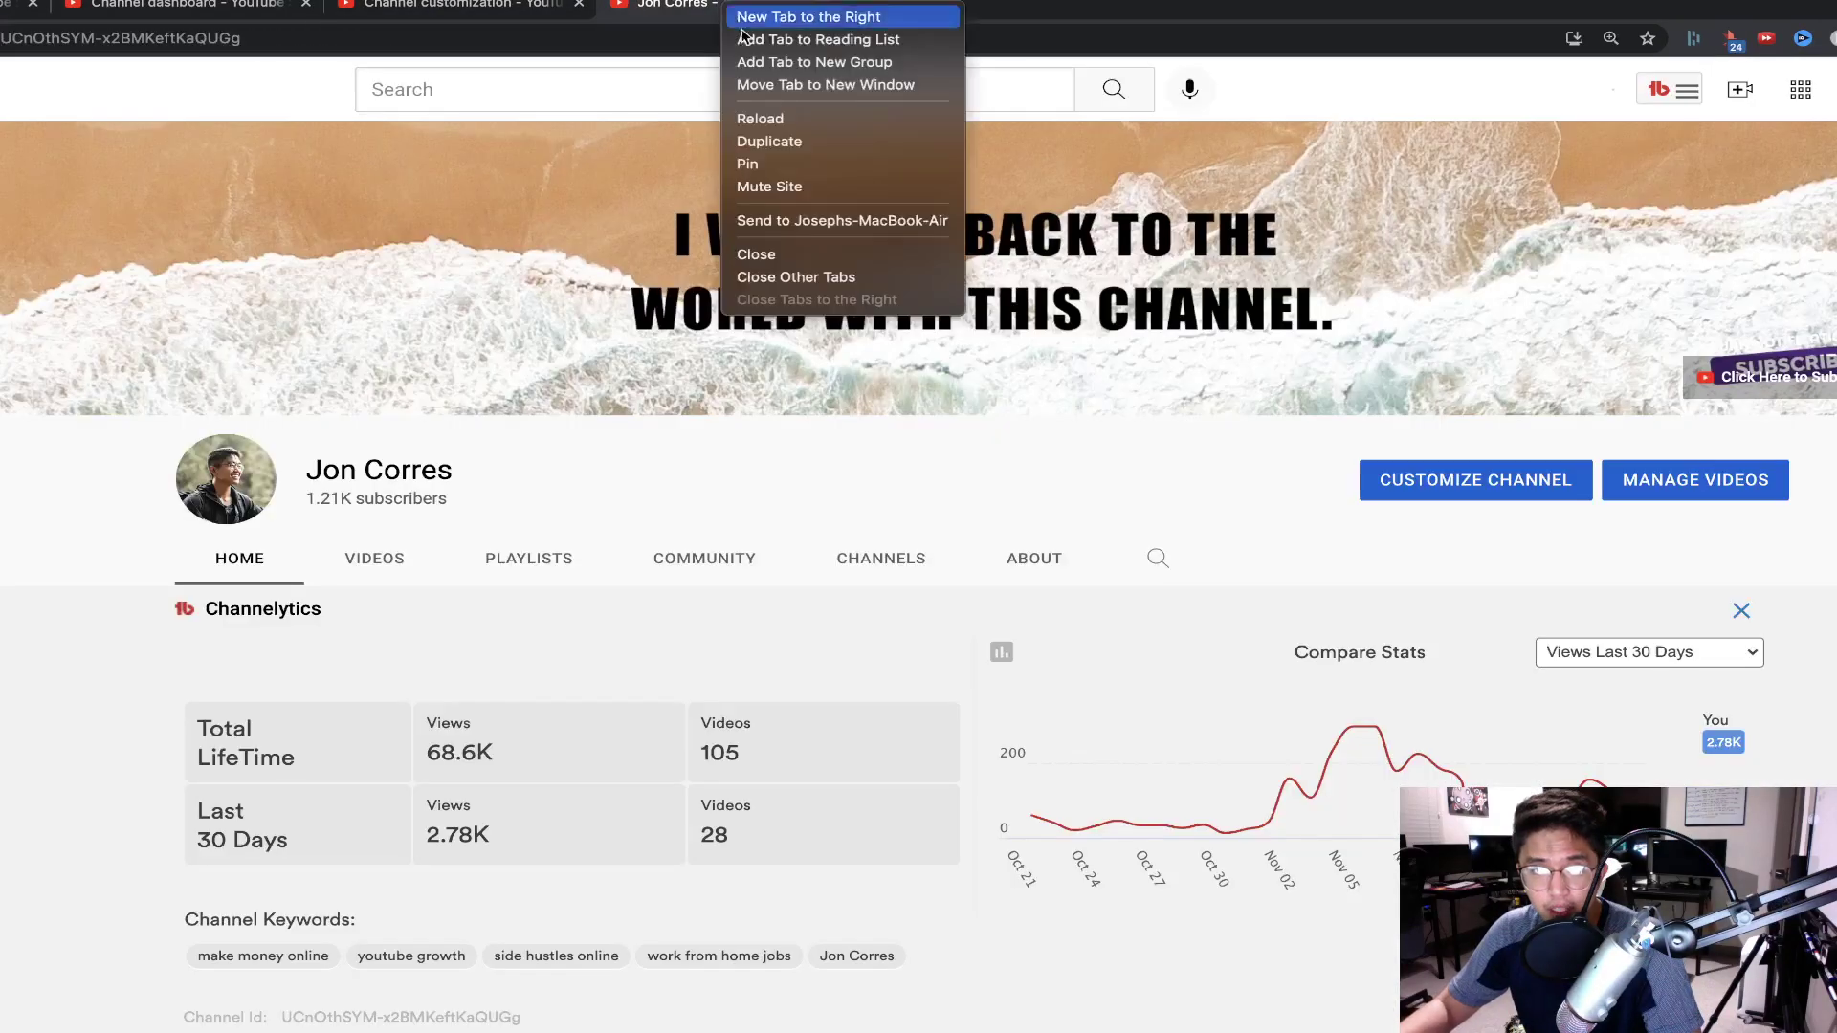
{"action": "left_click", "coordinate": [790, 116]}
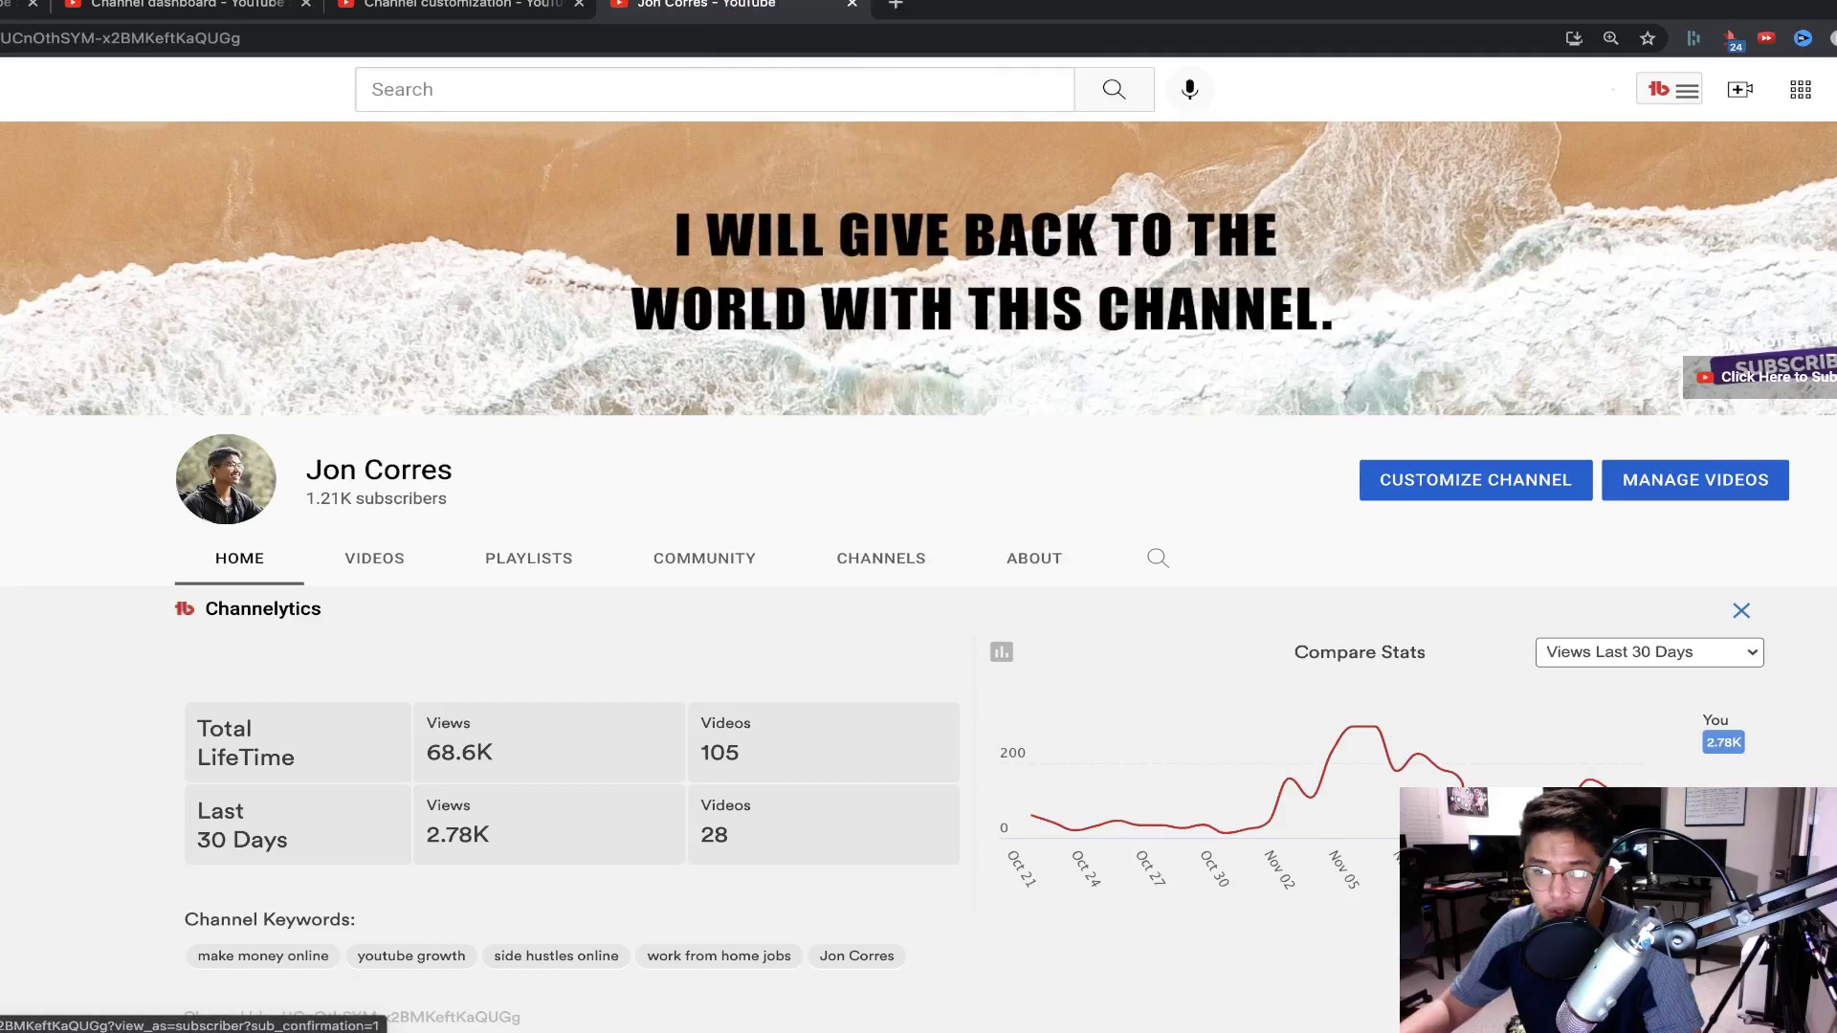
Step: Compare the listed site links with those on the public channel banner, and return to the channel dashboard
{"action": "key", "text": "ctrl+shift+Tab"}
{"action": "scroll", "coordinate": [649, 749], "scroll_direction": "down", "scroll_amount": 1}
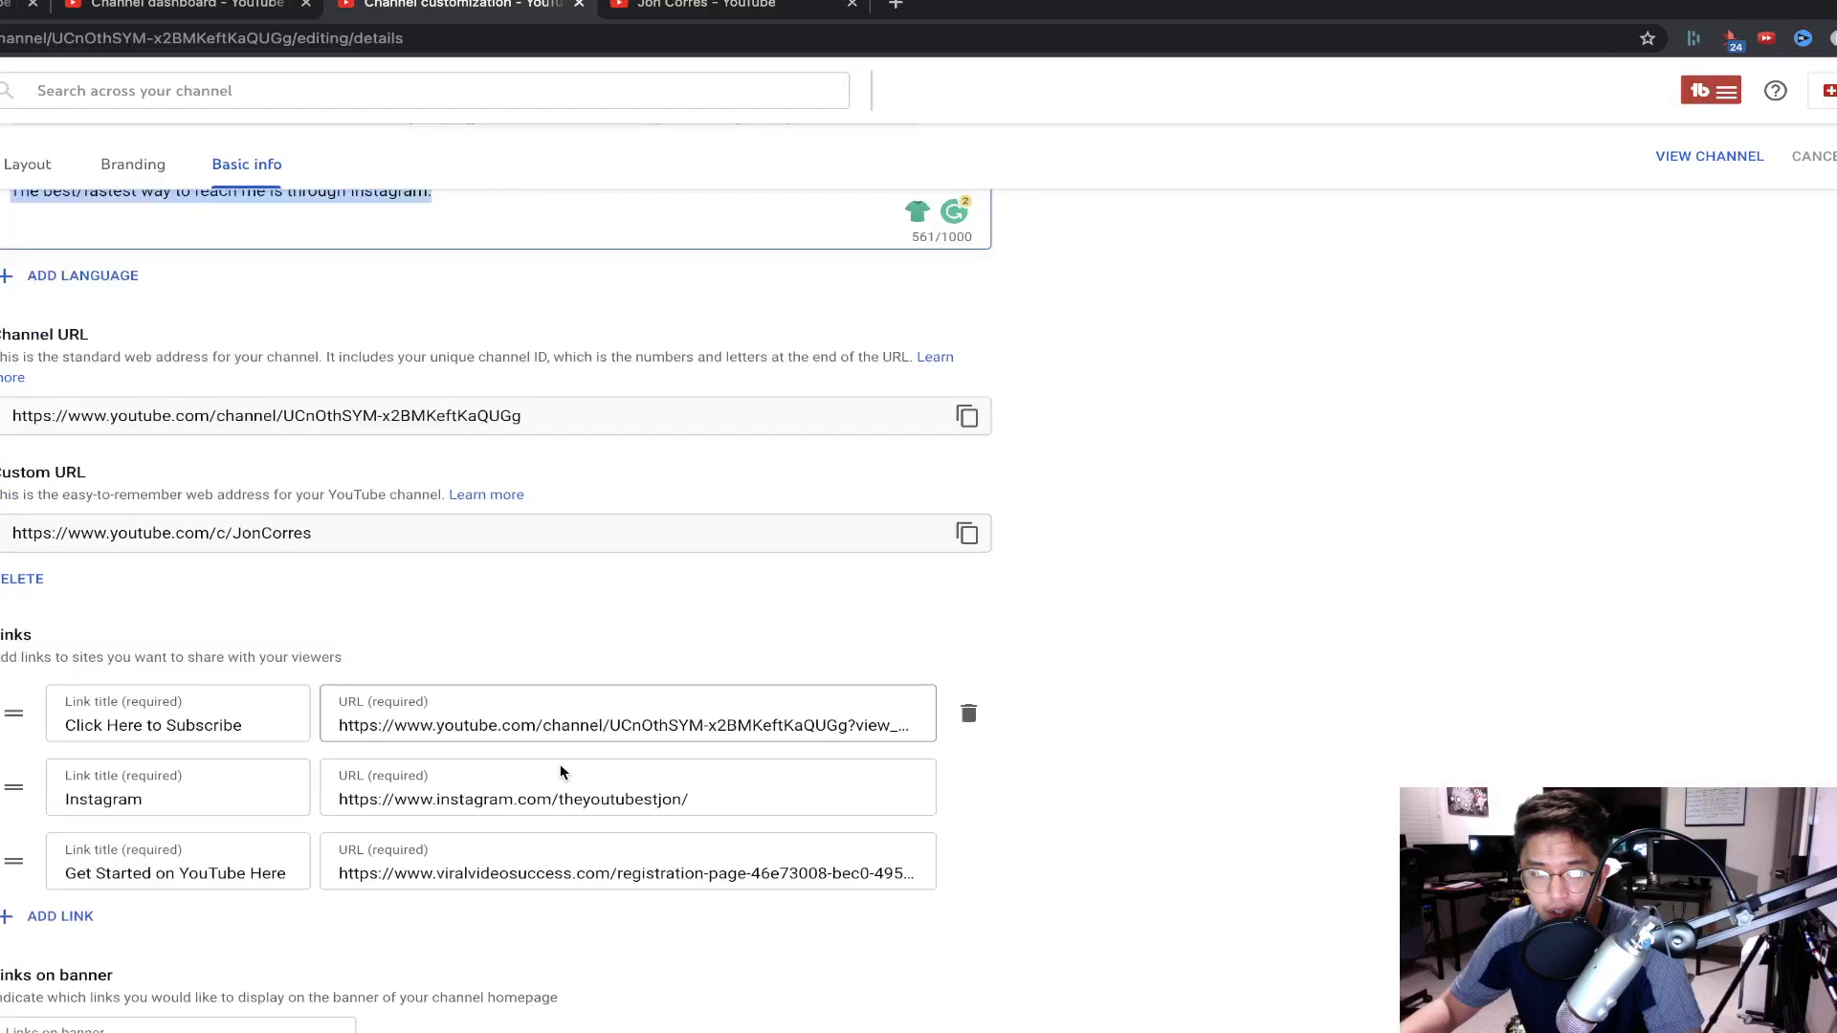
{"action": "key", "text": "ctrl+Tab"}
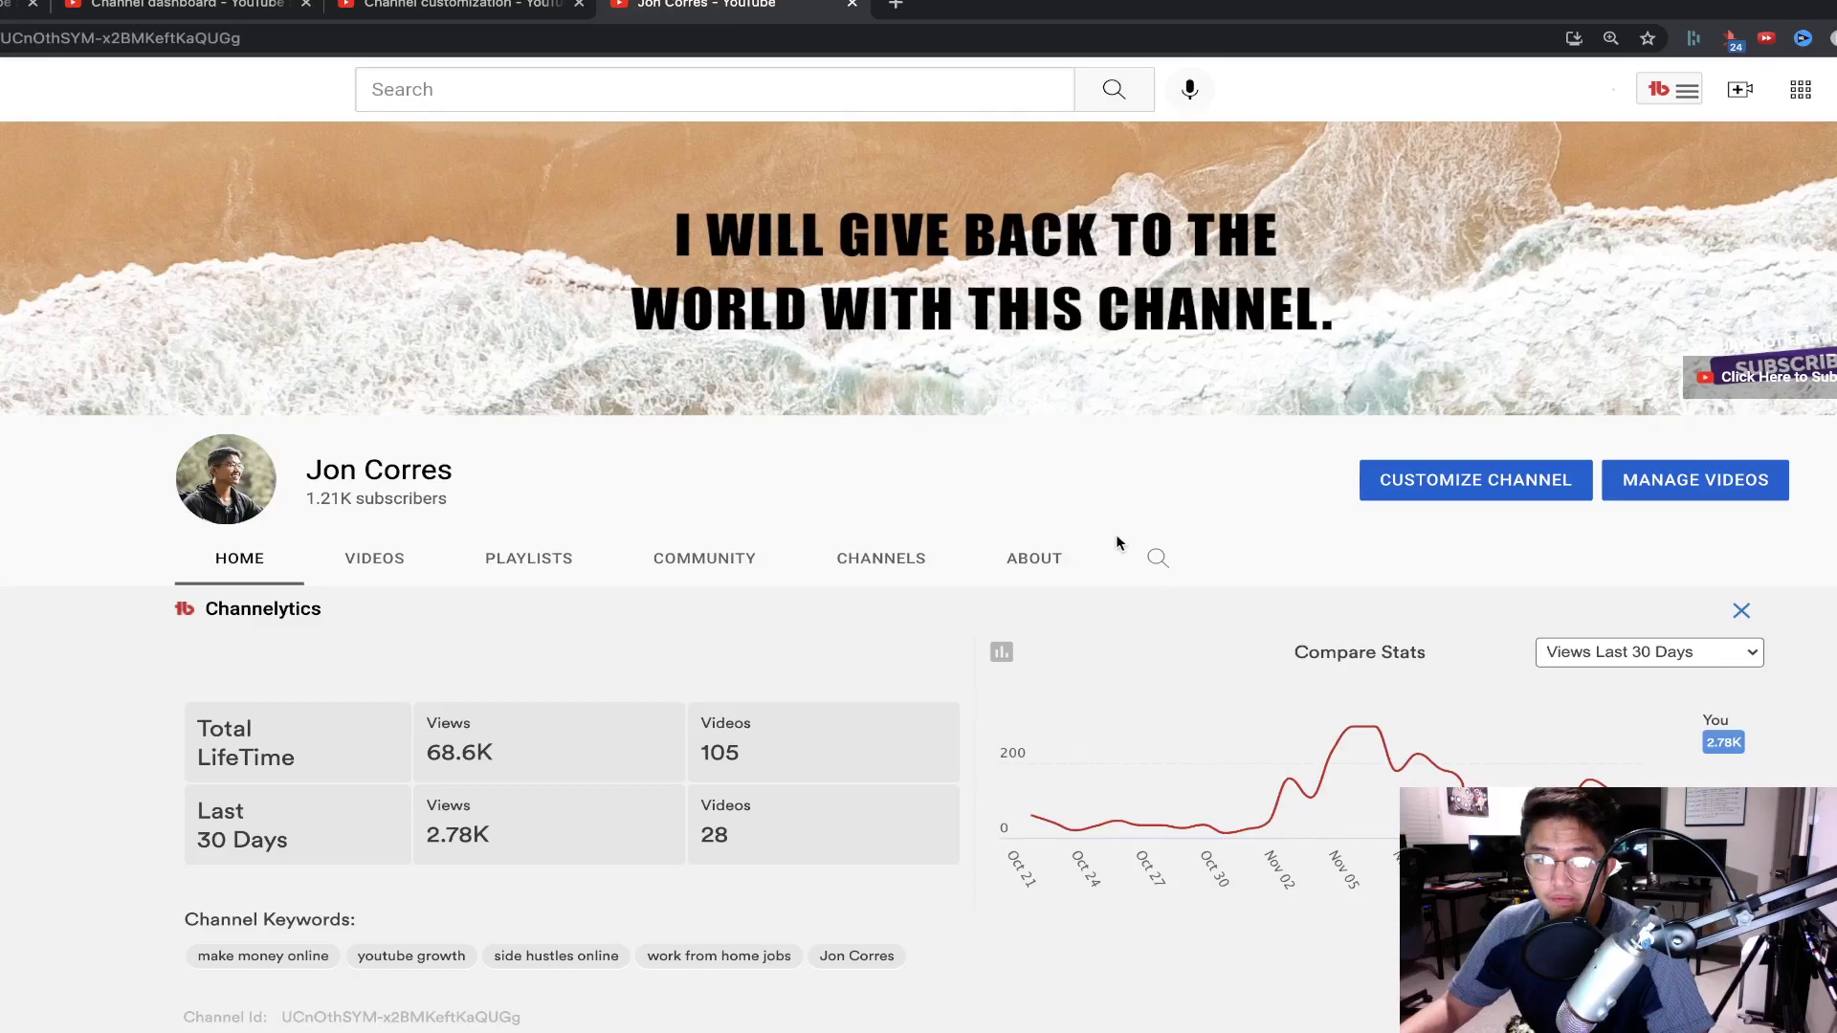
{"action": "key", "text": "ctrl+shift+Tab"}
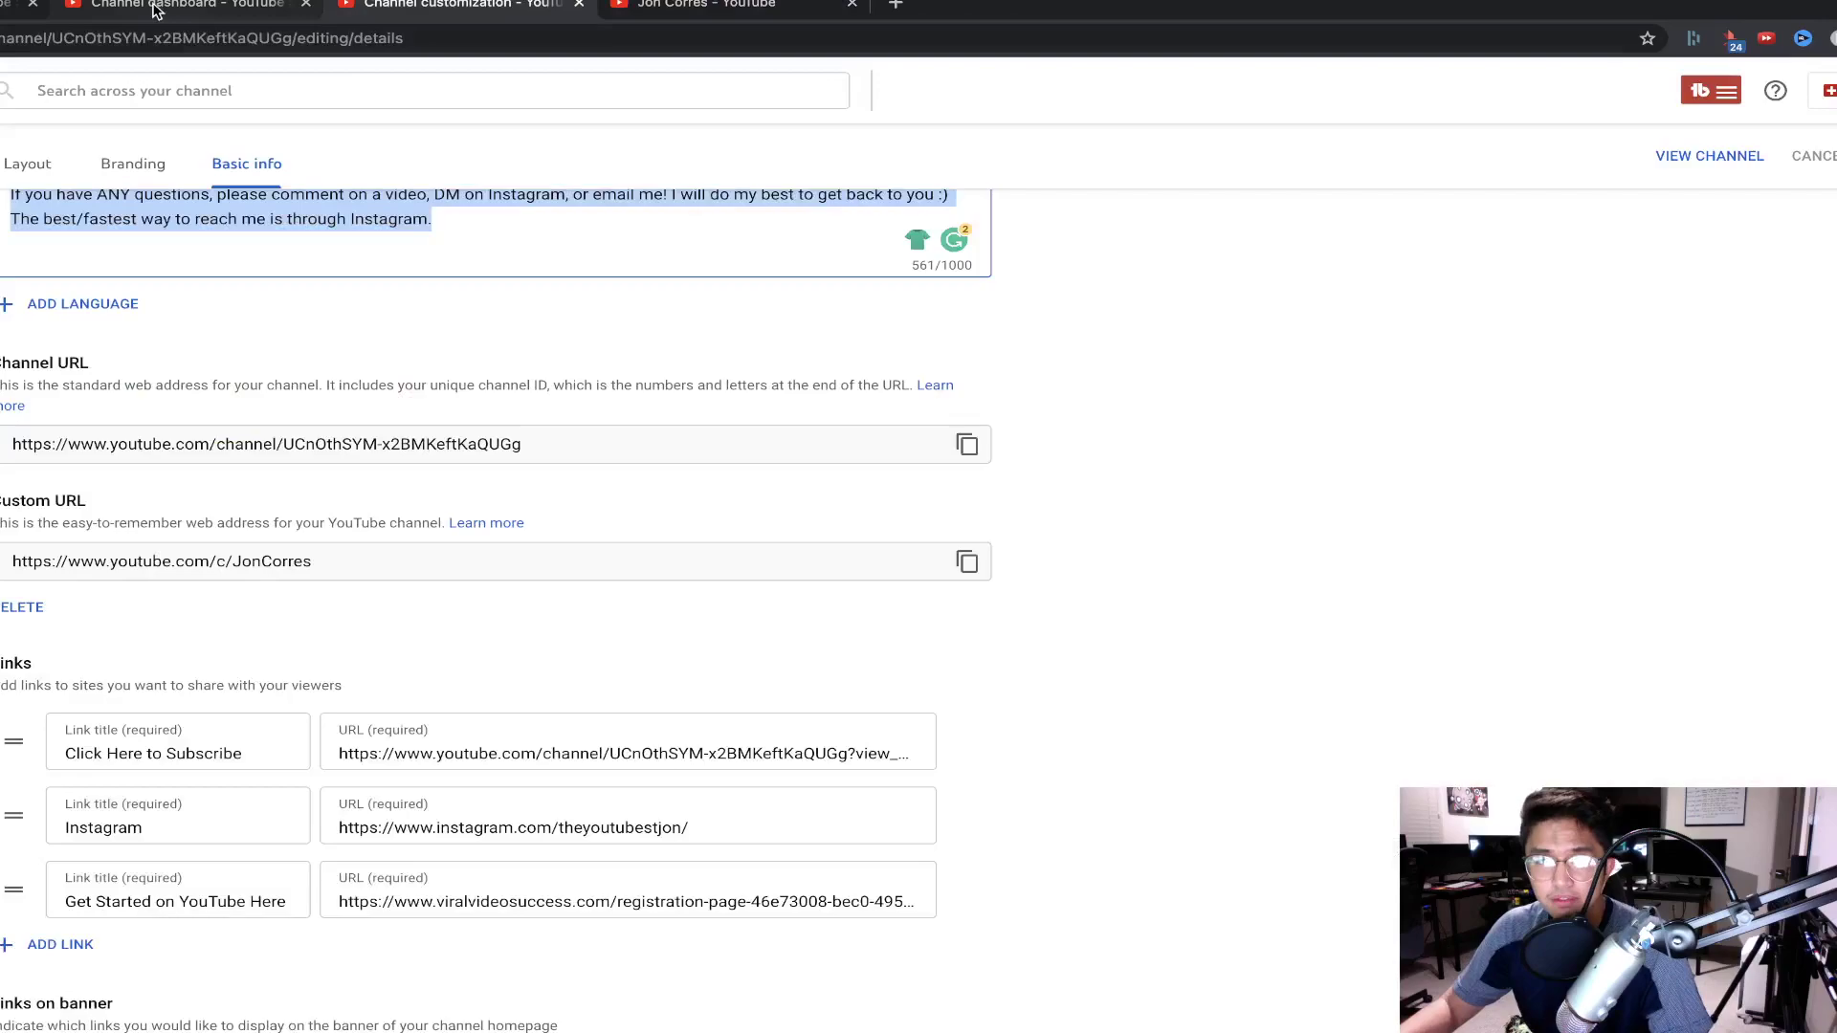
{"action": "left_click", "coordinate": [157, 9]}
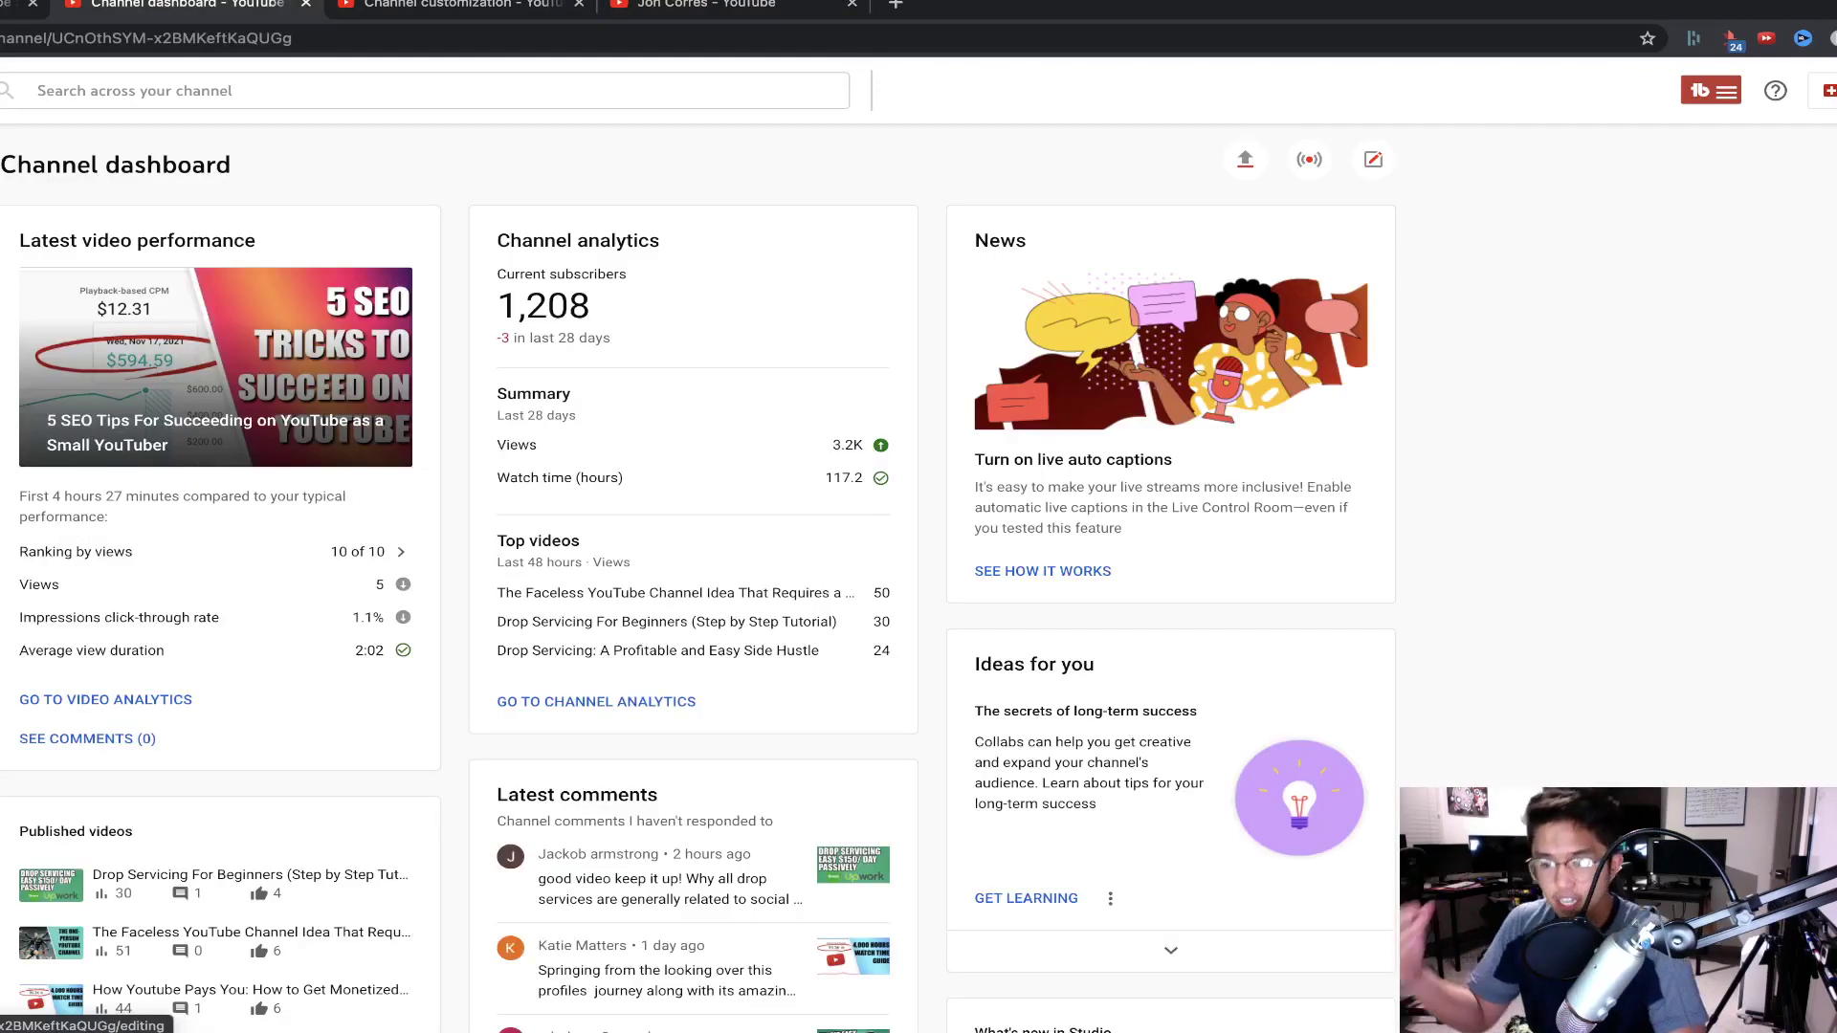